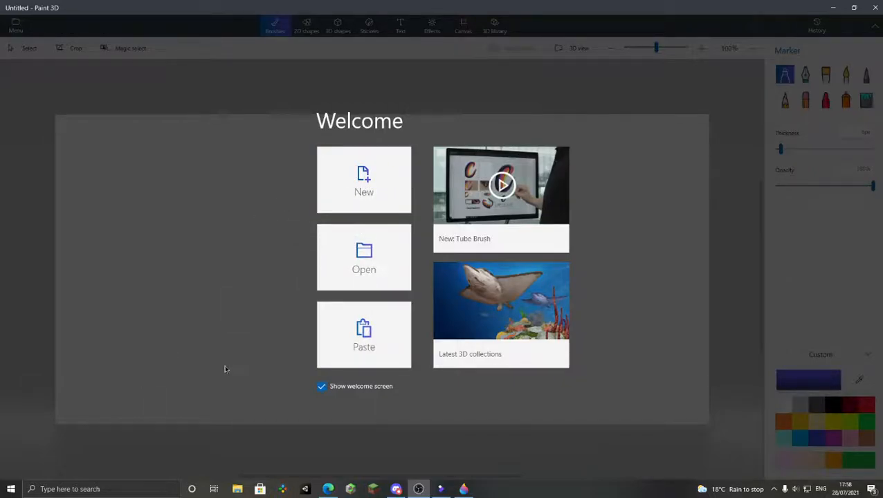
Start a new blank project and choose the straight line from the 2D shapes
left_click(465, 489)
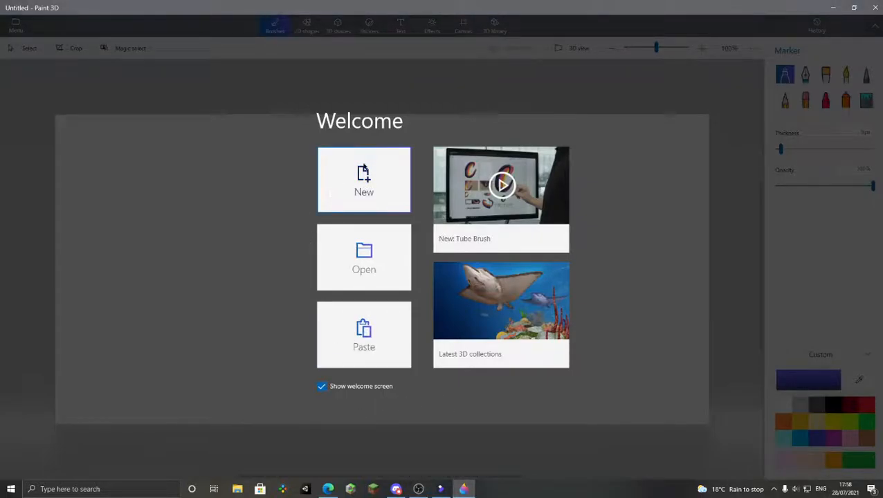
left_click(383, 188)
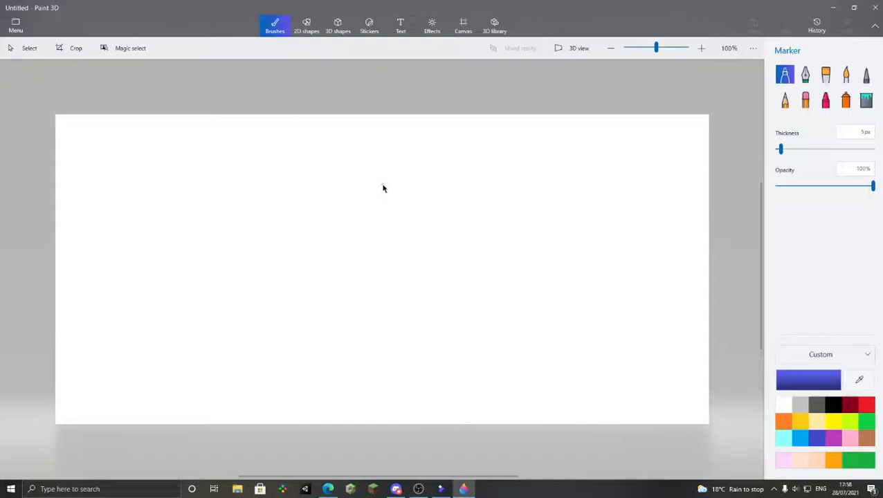
left_click(299, 31)
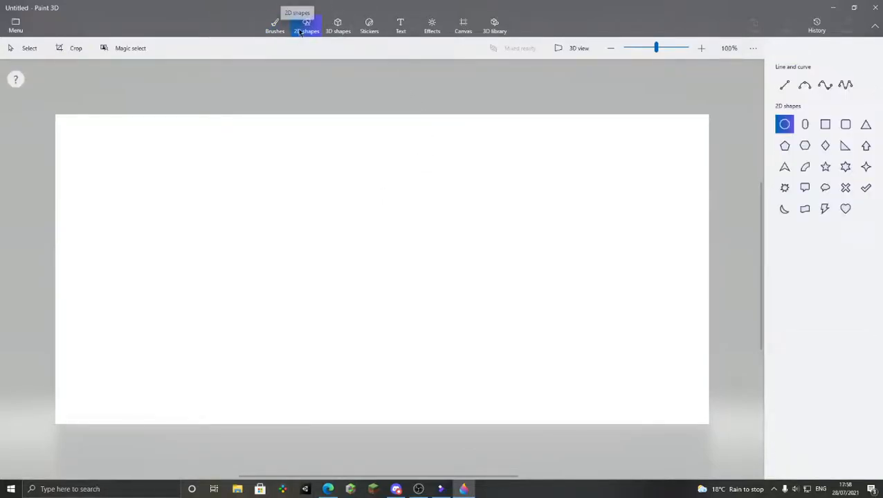
scroll(471, 145, "down", 3)
scroll(278, 299, "up", 1)
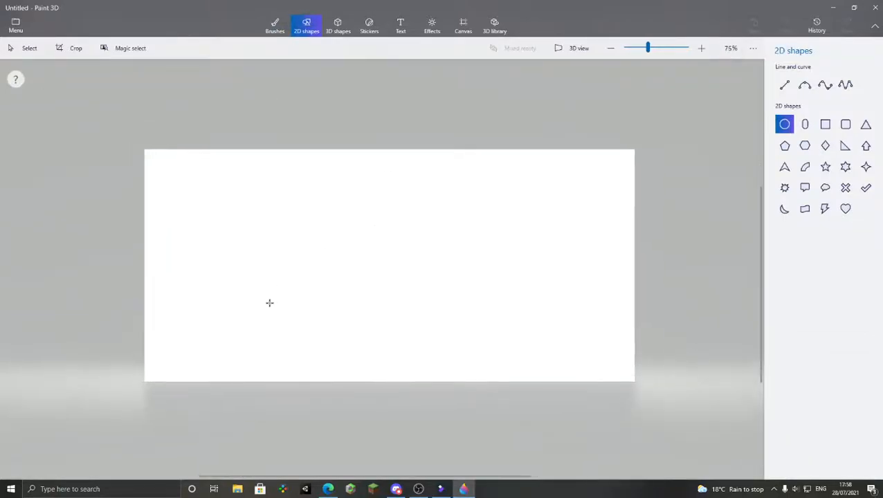
left_click(789, 88)
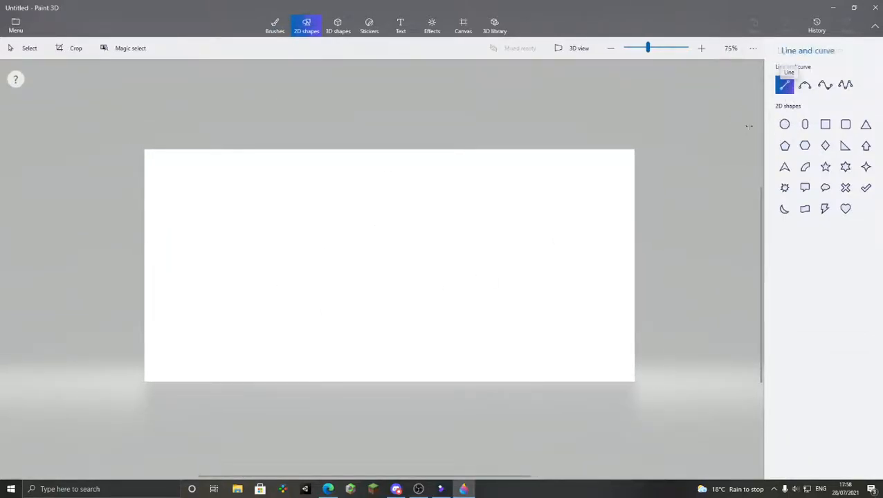
scroll(420, 374, "up", 2)
scroll(420, 375, "down", 3)
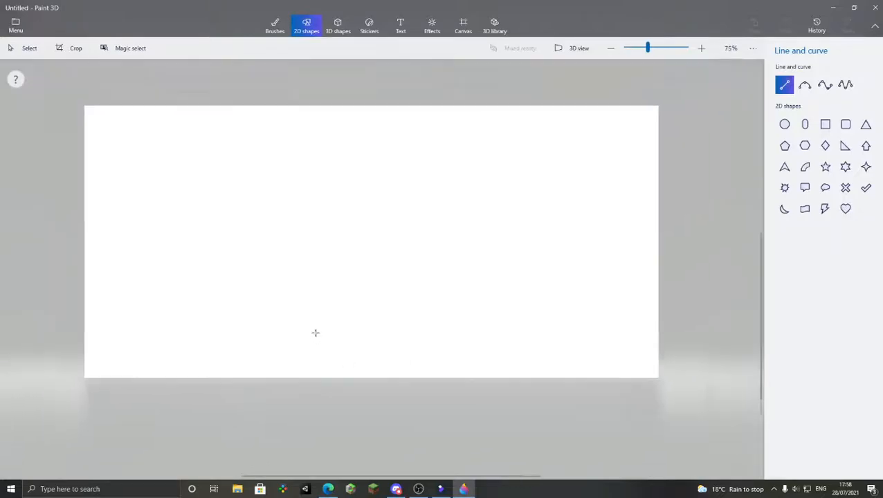
scroll(425, 379, "up", 1)
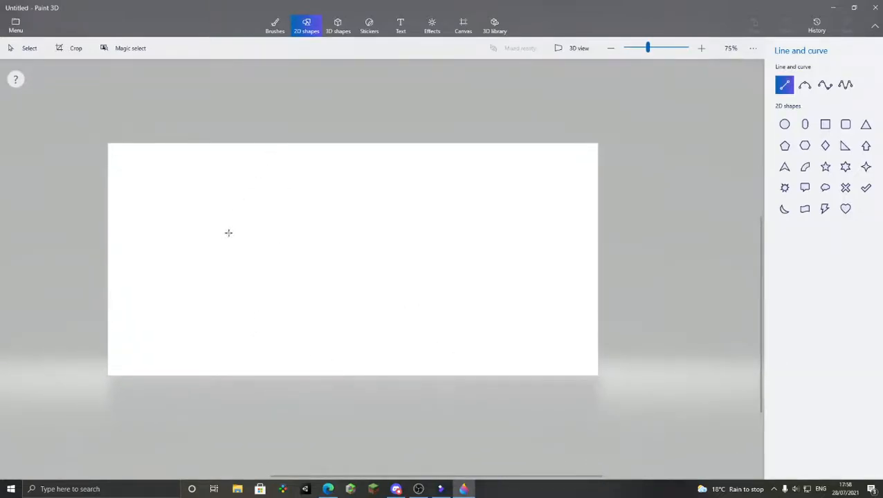
scroll(326, 358, "up", 2)
scroll(333, 374, "down", 1)
scroll(350, 347, "up", 2)
scroll(368, 293, "down", 4)
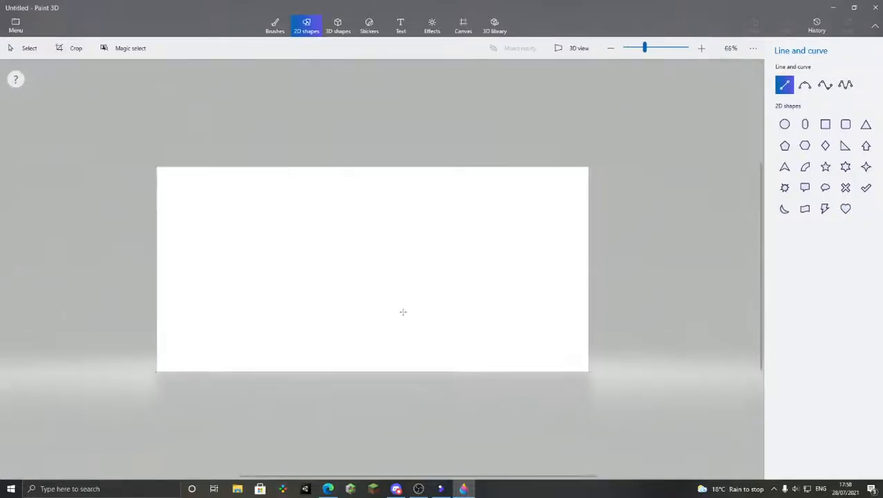
scroll(370, 361, "up", 1)
scroll(371, 360, "up", 2)
scroll(371, 395, "down", 1)
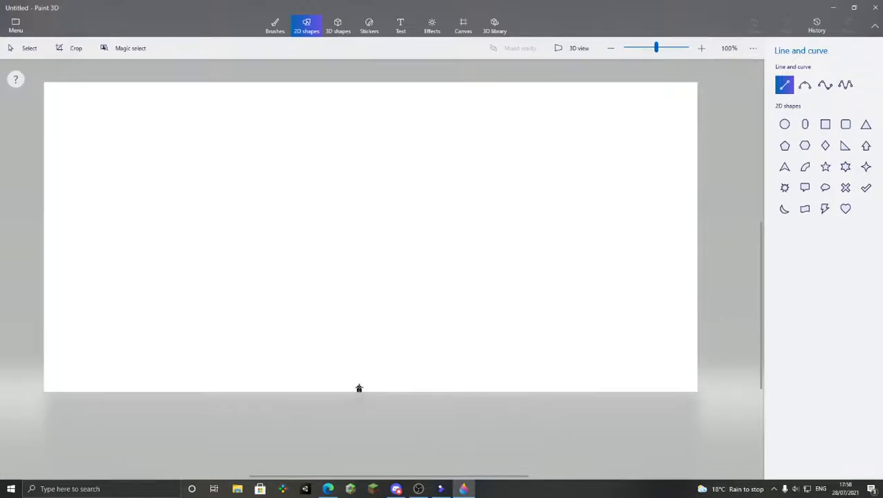
left_click_drag(360, 394, 359, 406)
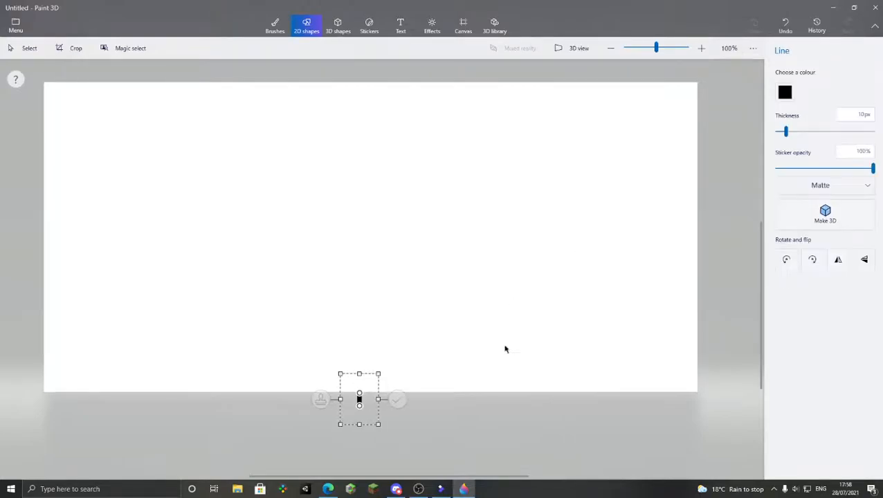
left_click(785, 25)
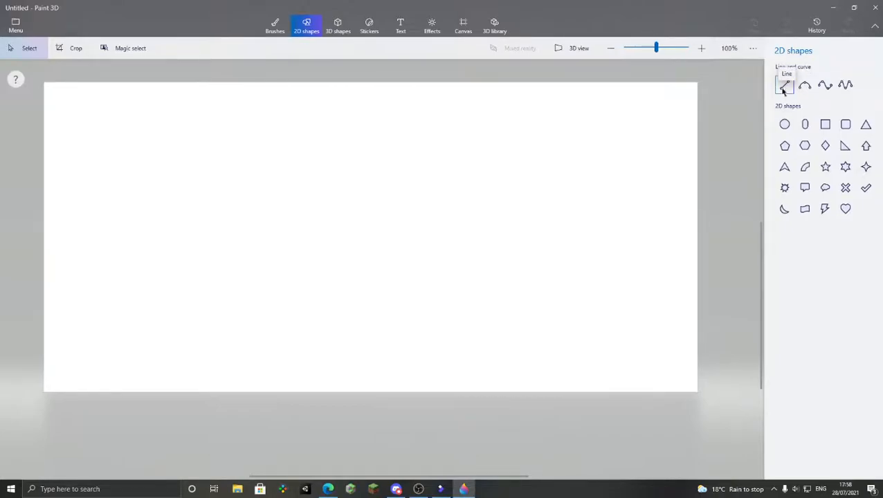
Draw two separate, slightly slanted upright lines rising from the canvas's bottom edge near the middle as legs
left_click(783, 85)
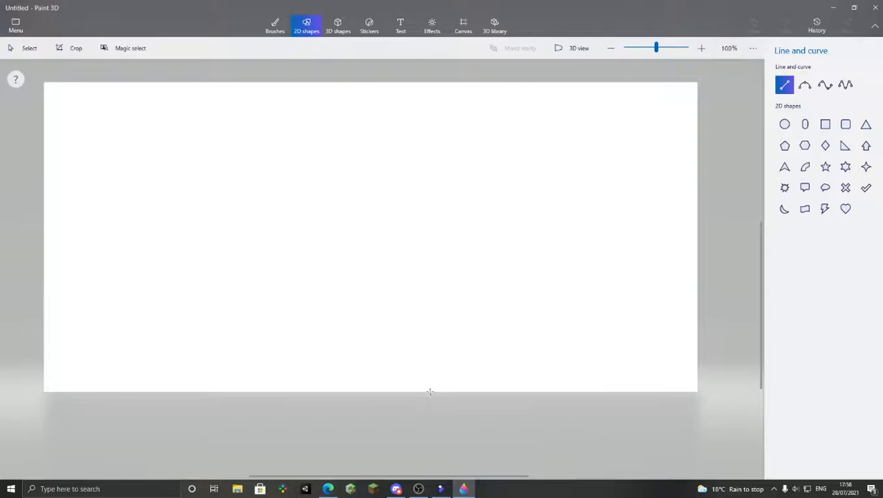
left_click_drag(430, 392, 436, 295)
left_click(745, 83)
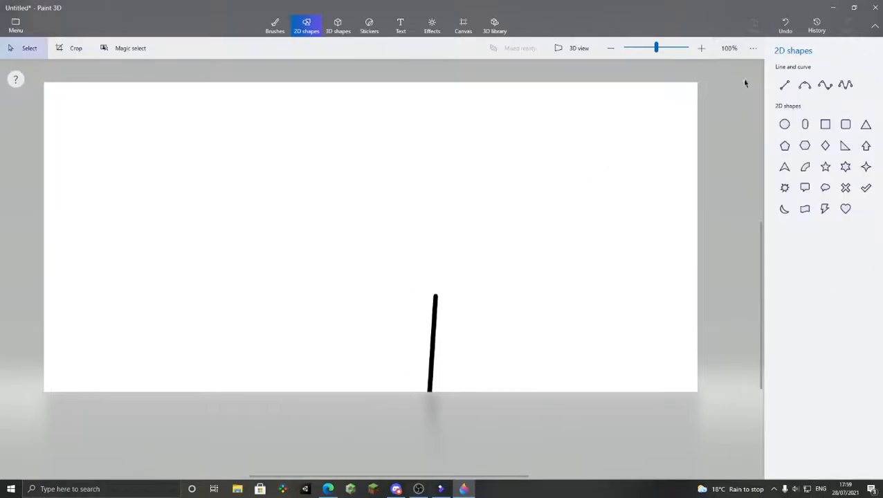
left_click(784, 84)
left_click_drag(339, 392, 348, 295)
left_click(617, 192)
Draw a near-horizontal line across the tops of both legs and a slightly slanted upright line from its right end
left_click(783, 85)
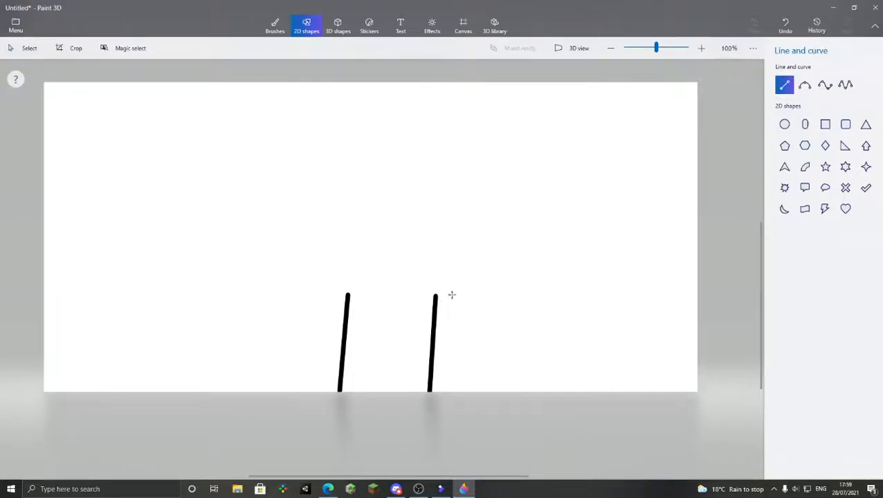
left_click_drag(446, 295, 294, 291)
left_click(524, 228)
left_click(784, 85)
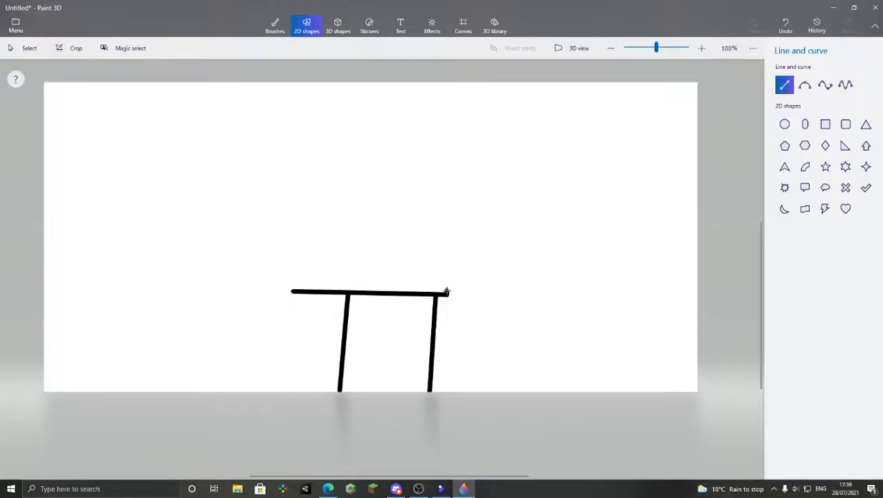
left_click_drag(447, 291, 454, 196)
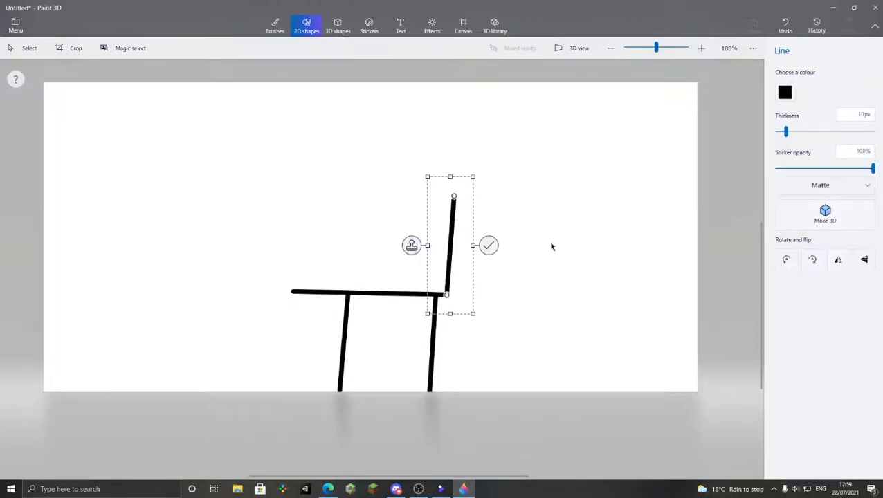
left_click(717, 108)
Close the board above the legs with a top line parallel to its base and a left side line
left_click(784, 85)
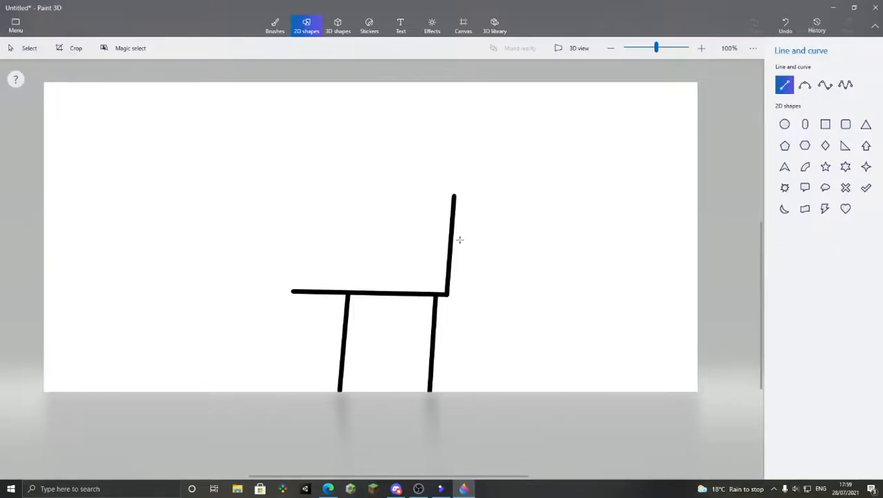
left_click_drag(453, 196, 299, 191)
left_click(574, 199)
left_click(783, 84)
scroll(325, 155, "up", 2)
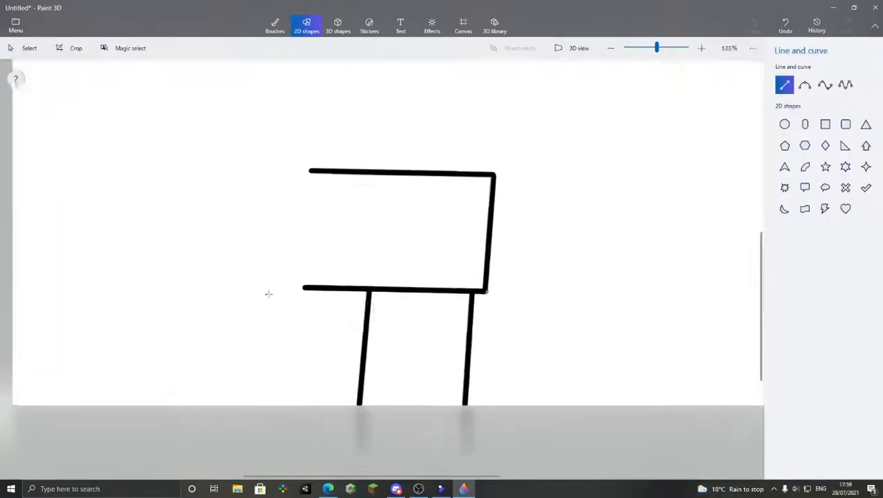
left_click_drag(316, 164, 309, 285)
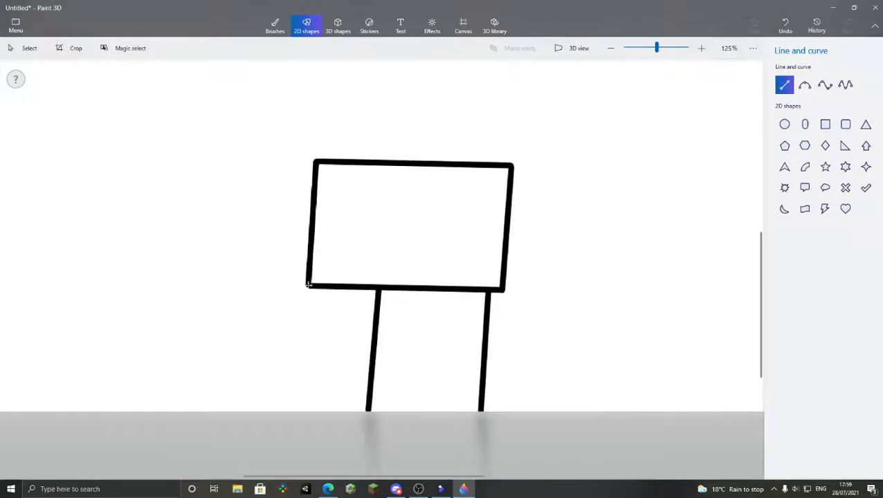
key("Escape")
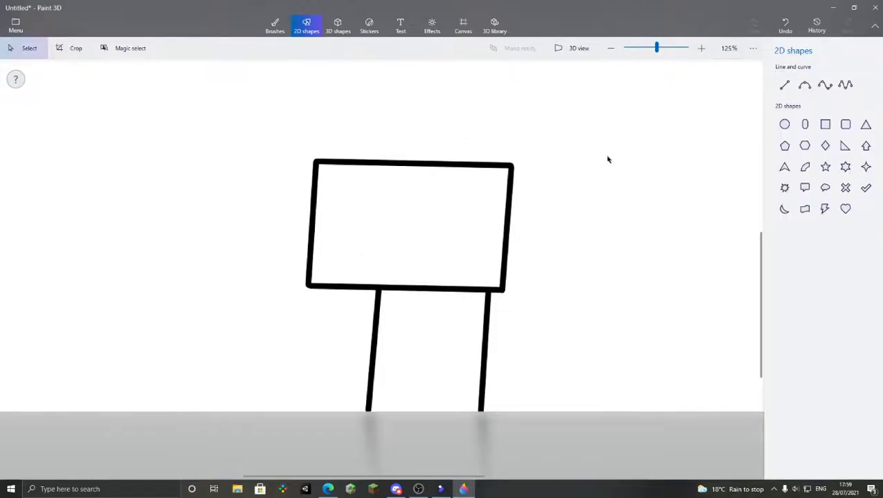
scroll(393, 277, "down", 5)
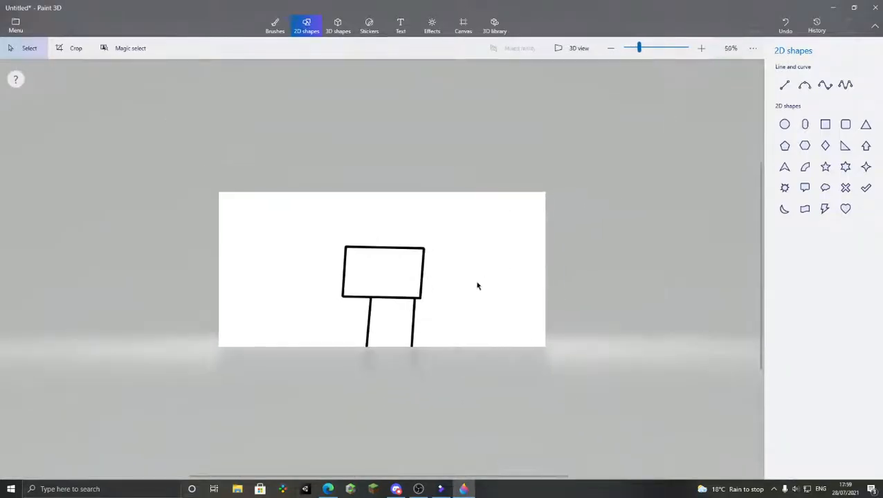
scroll(383, 349, "up", 5)
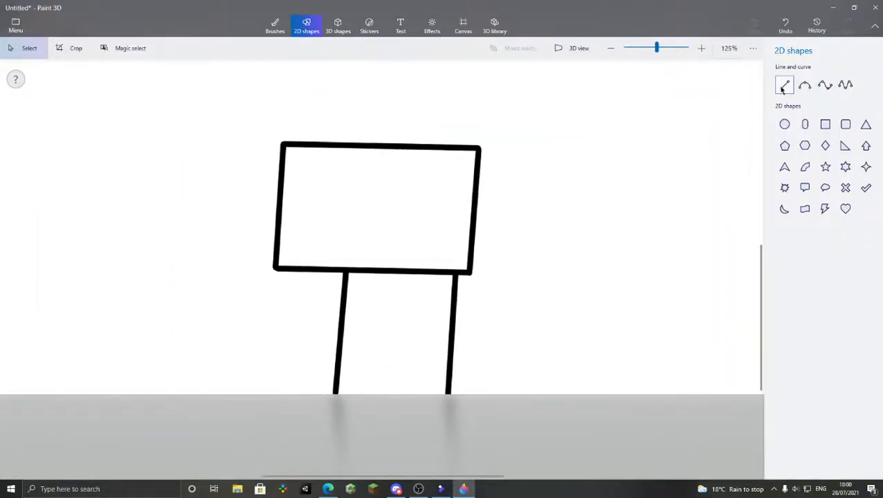
scroll(522, 277, "down", 7)
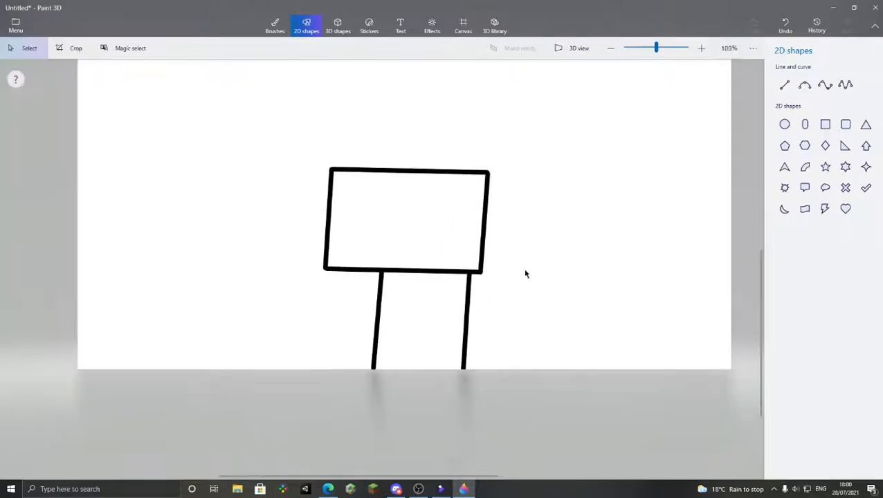
scroll(397, 256, "up", 2)
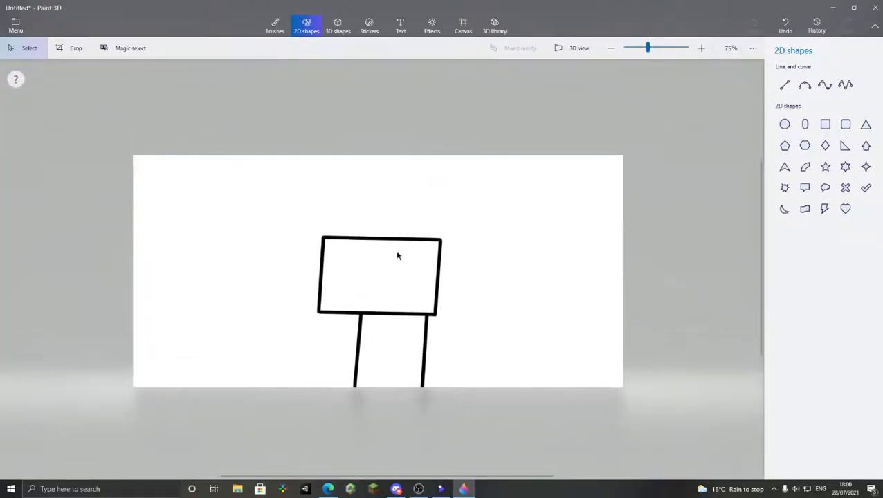
Draw a very short vertical line at the canvas's bottom edge, between the two long legs
left_click(786, 84)
scroll(486, 157, "down", 2)
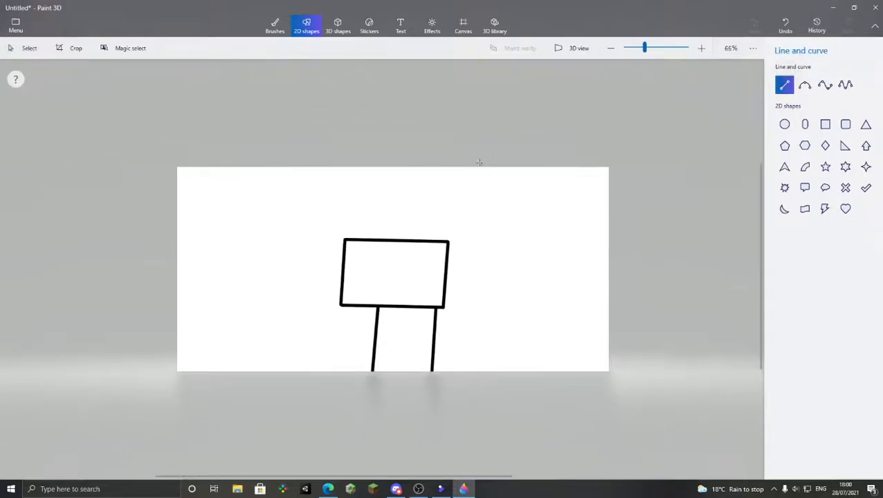
scroll(399, 356, "up", 5)
scroll(431, 289, "down", 1)
scroll(431, 289, "up", 2)
scroll(424, 307, "down", 1)
scroll(394, 367, "up", 1)
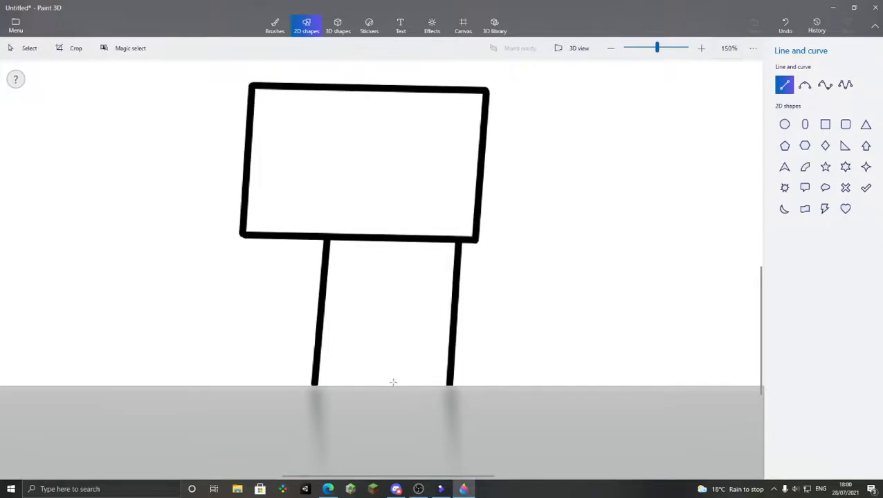
left_click_drag(400, 385, 399, 375)
left_click(648, 243)
Draw a horizontal line on the short leg, crossing the right long leg, and add a second short leg beneath it
left_click(784, 87)
left_click_drag(365, 371, 499, 372)
left_click(615, 285)
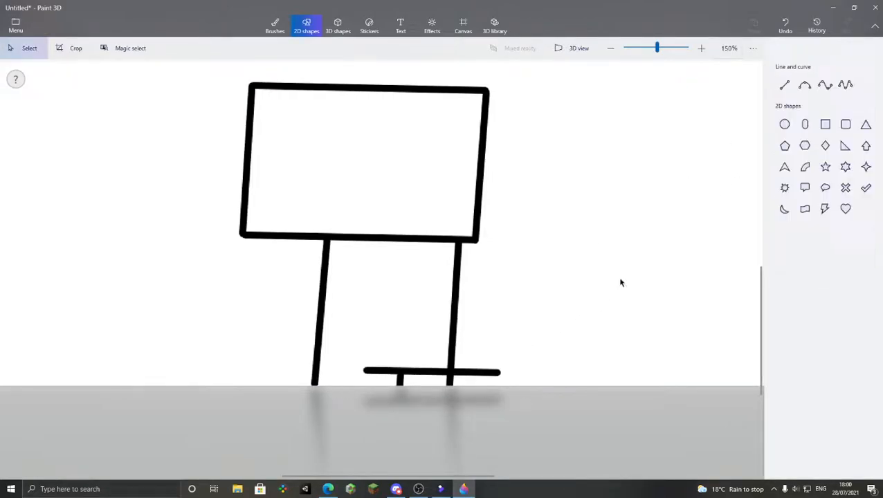
left_click(785, 86)
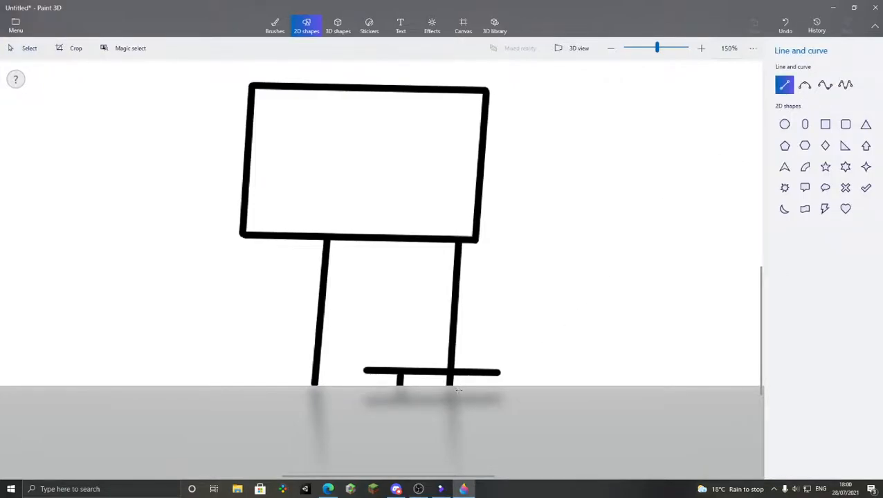
left_click_drag(462, 386, 462, 372)
left_click(660, 238)
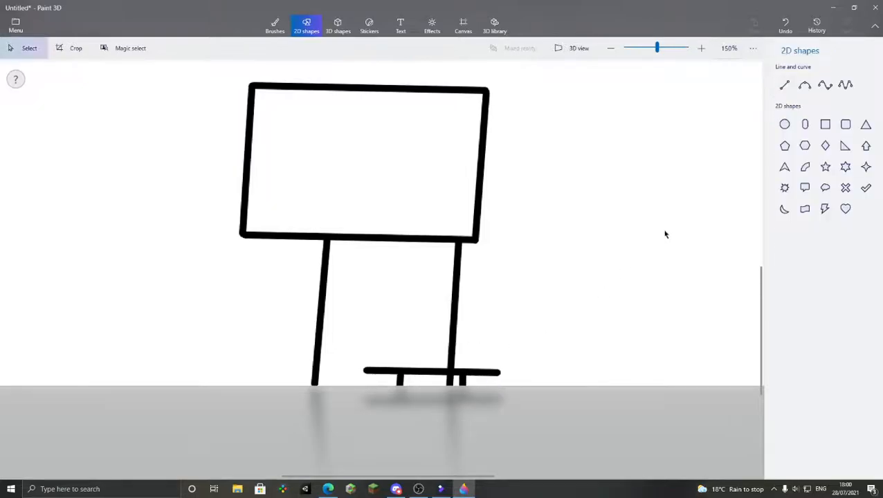
Complete a parallelogram on the low horizontal line with two parallel sides slanting up to the right and a horizontal top line
left_click(785, 84)
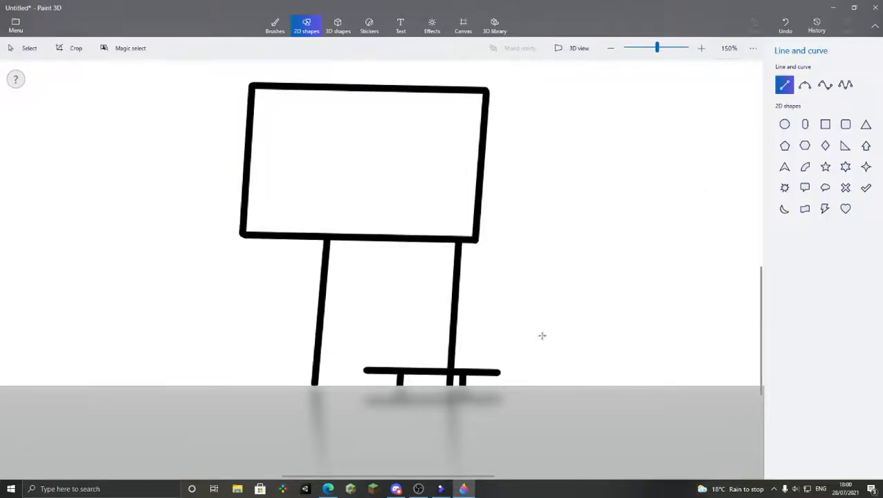
left_click_drag(498, 372, 542, 291)
left_click(634, 248)
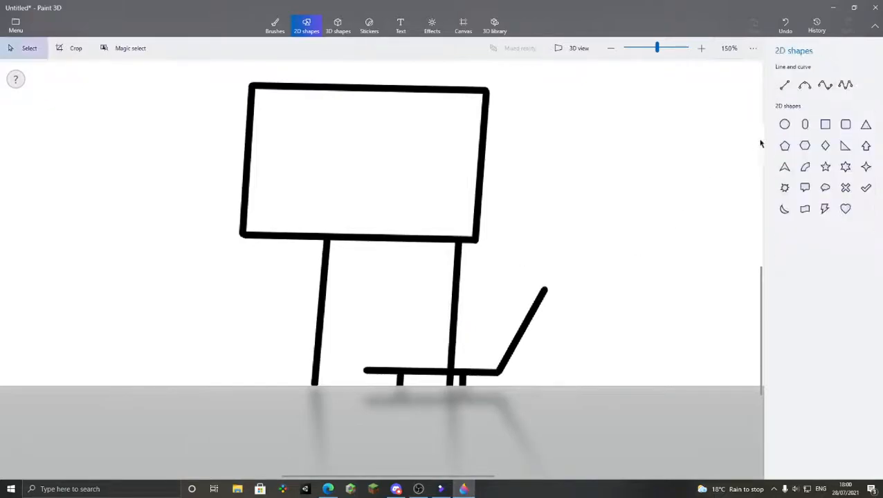
left_click(786, 86)
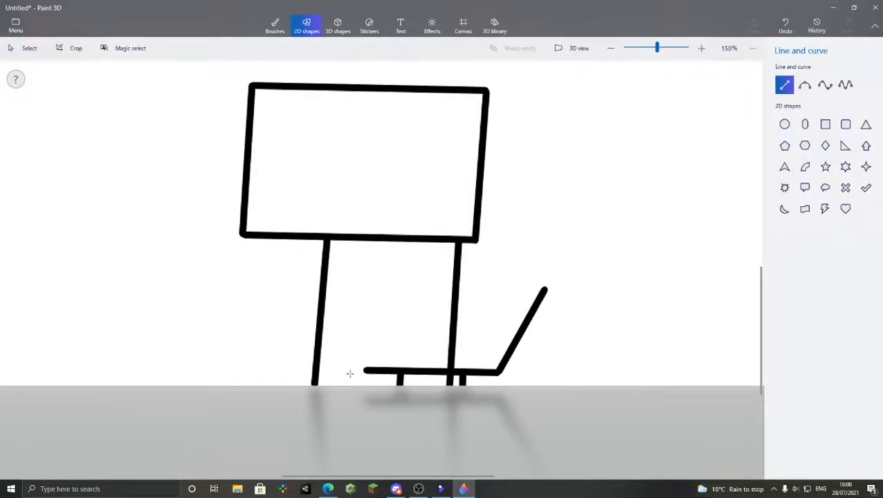
left_click_drag(365, 370, 405, 290)
left_click(784, 84)
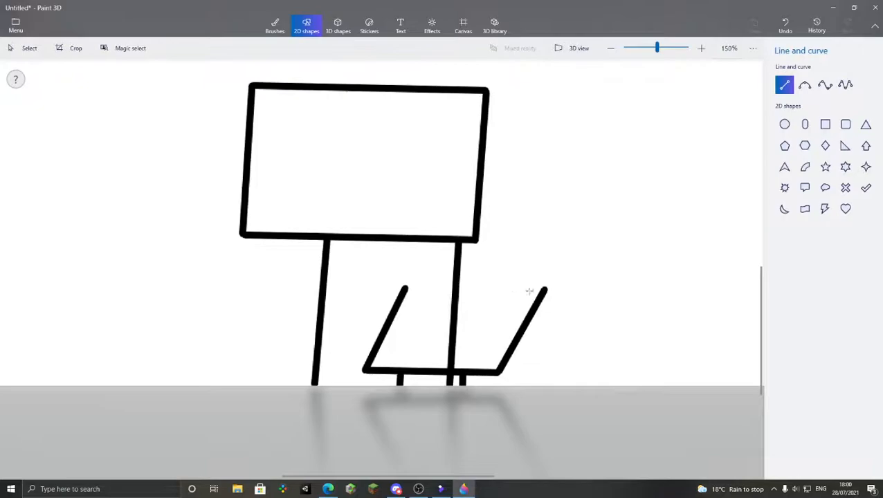
left_click_drag(546, 289, 405, 289)
left_click(595, 170)
scroll(595, 170, "down", 3)
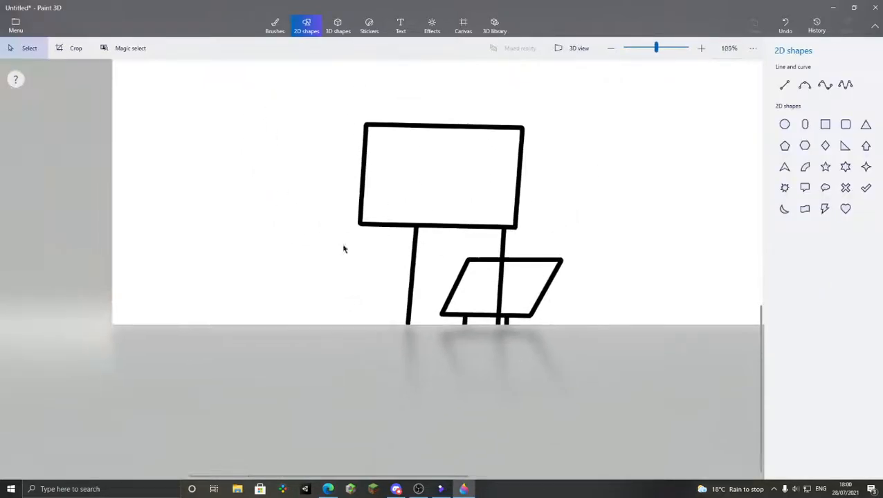
scroll(163, 237, "down", 3)
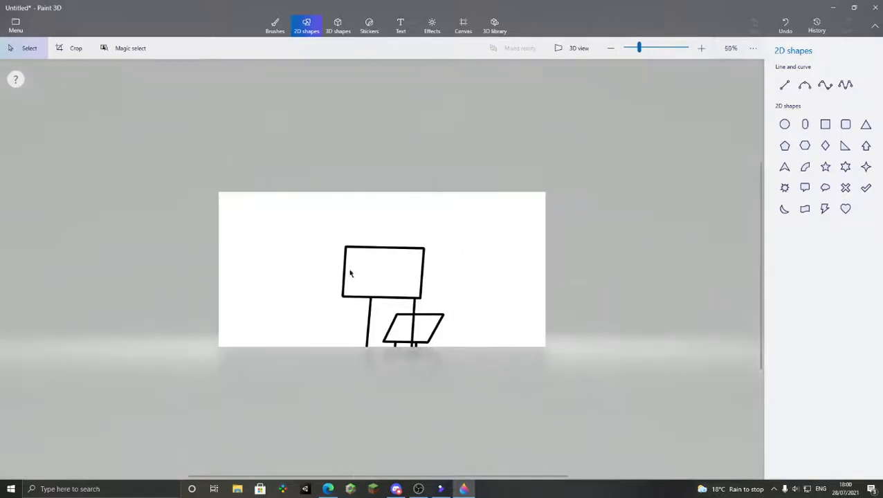
scroll(339, 331, "up", 3)
scroll(536, 240, "down", 4)
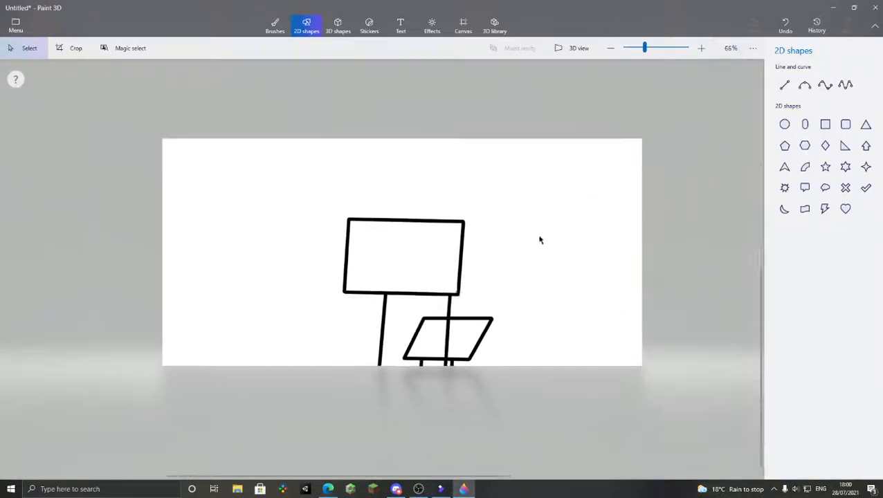
left_click(841, 459)
scroll(540, 366, "down", 2)
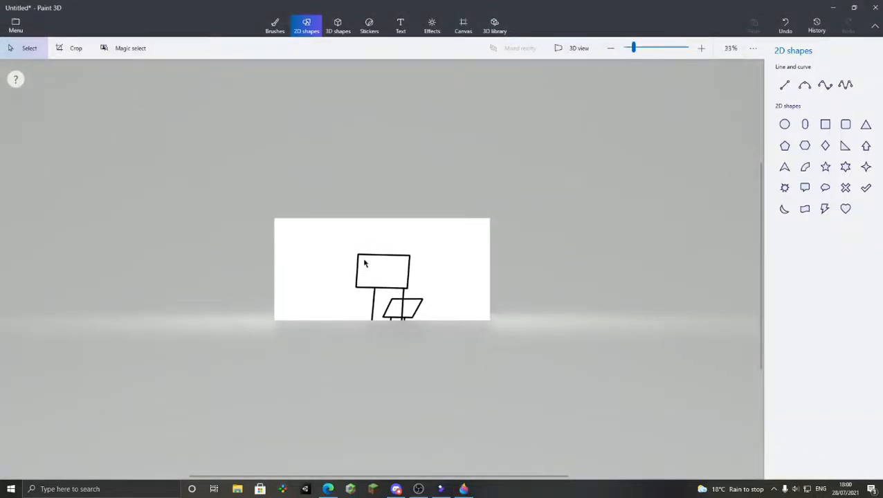
scroll(346, 311, "up", 4)
scroll(360, 312, "down", 1)
scroll(296, 202, "up", 3)
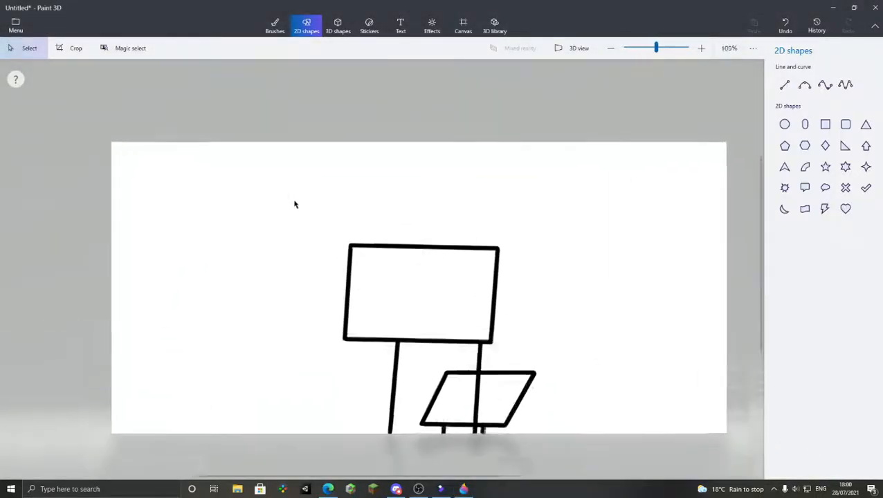
scroll(300, 203, "down", 1)
scroll(489, 173, "down", 4)
scroll(459, 248, "up", 3)
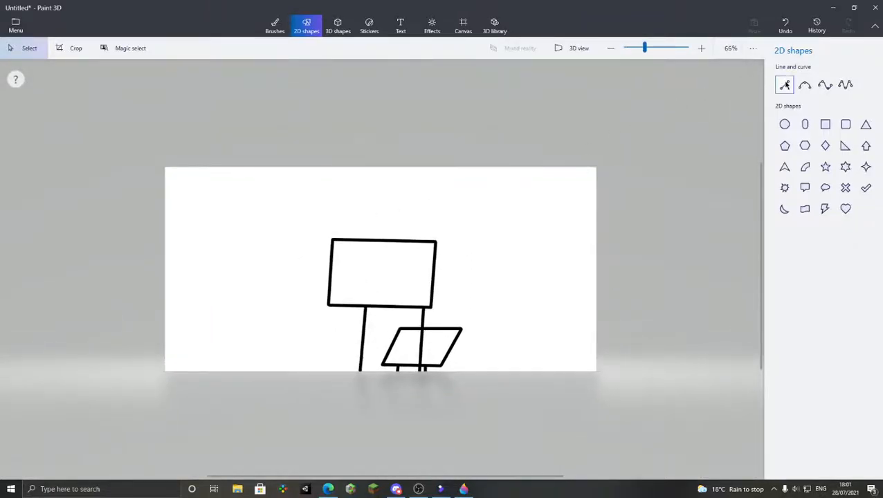
scroll(302, 260, "up", 3)
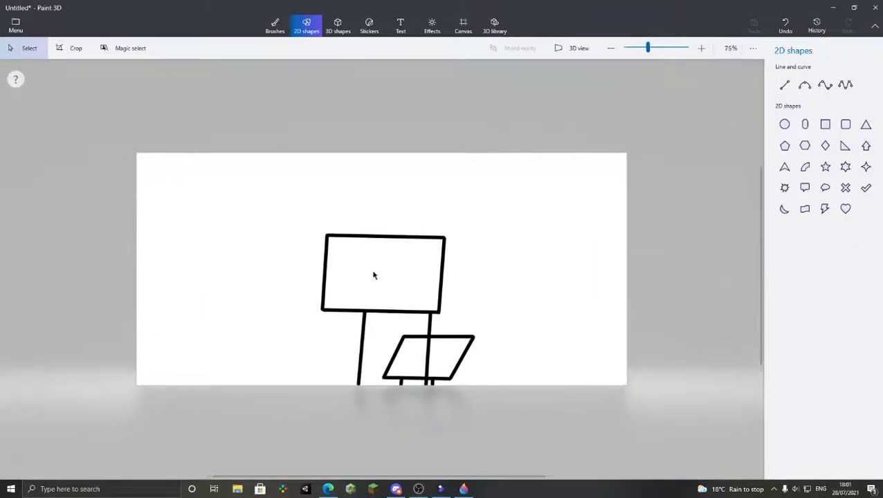
scroll(386, 277, "down", 3)
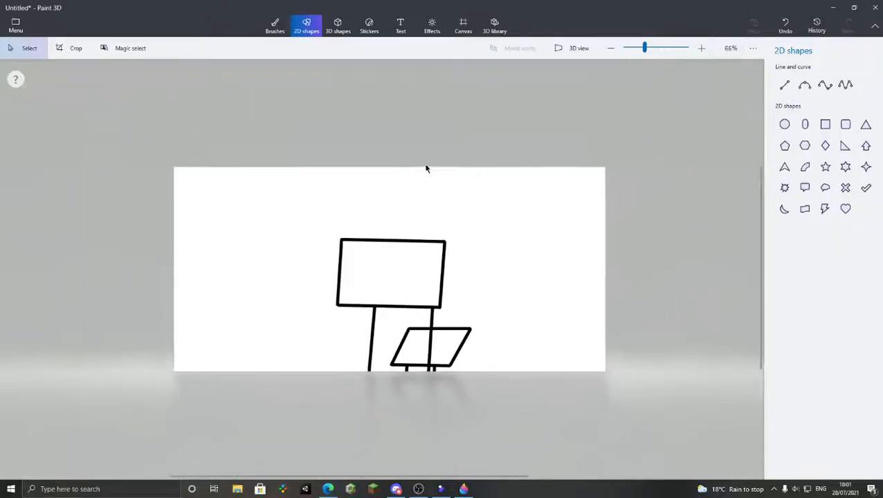
scroll(332, 382, "up", 2)
scroll(325, 337, "up", 1)
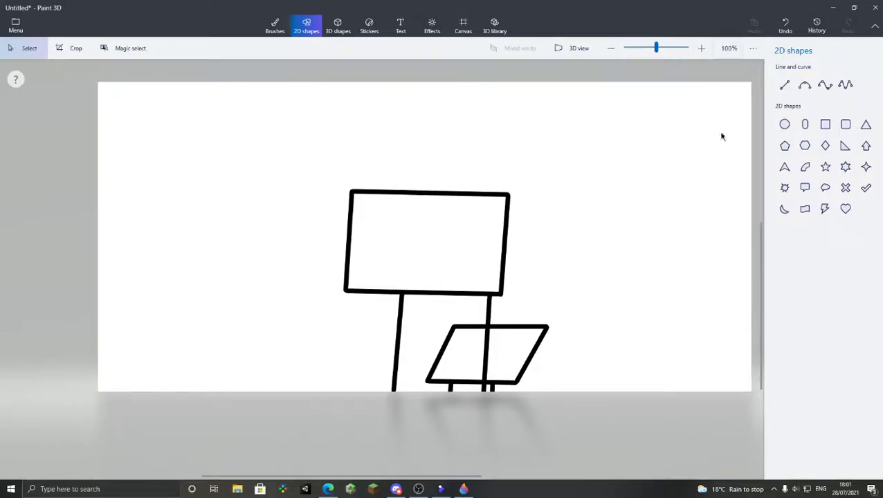
Draw another long leg beside the left one, parallel to it, from the canvas's bottom edge up to the large board's base
left_click(785, 84)
scroll(540, 137, "down", 1)
scroll(402, 410, "up", 4)
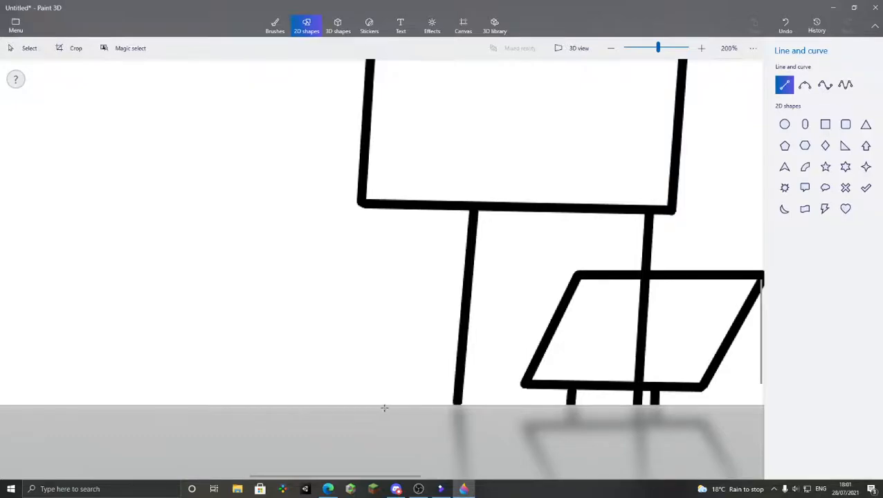
left_click_drag(390, 382, 401, 207)
left_click(585, 220)
scroll(512, 230, "down", 5)
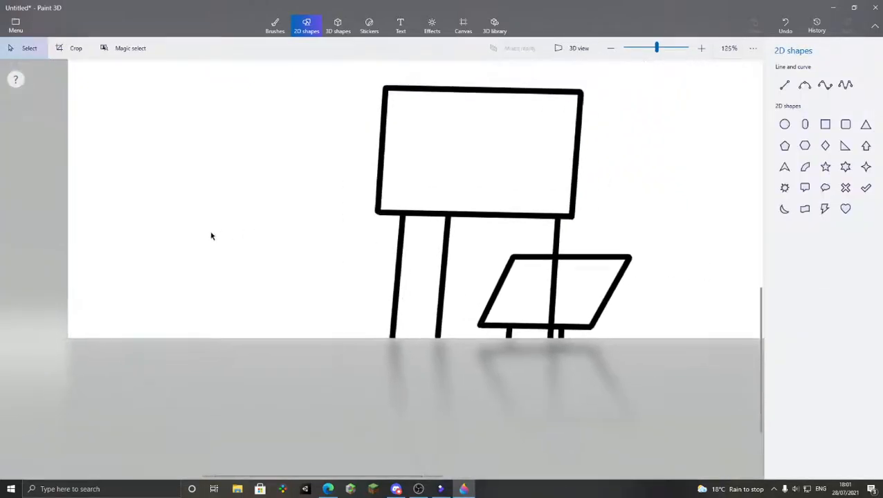
Divide the large board with a straight line parallel to its sides, from its base just beside the middle leg up to its top line
scroll(263, 229, "up", 4)
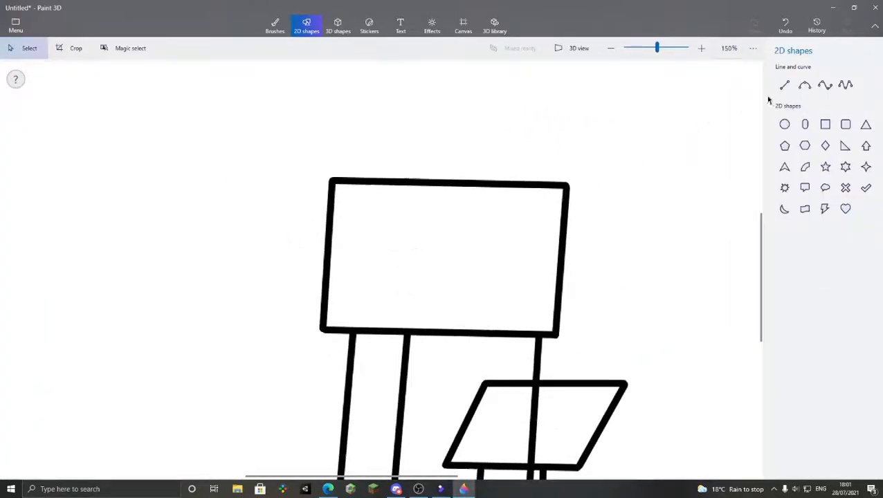
scroll(464, 234, "down", 1)
left_click(785, 84)
scroll(415, 318, "up", 3)
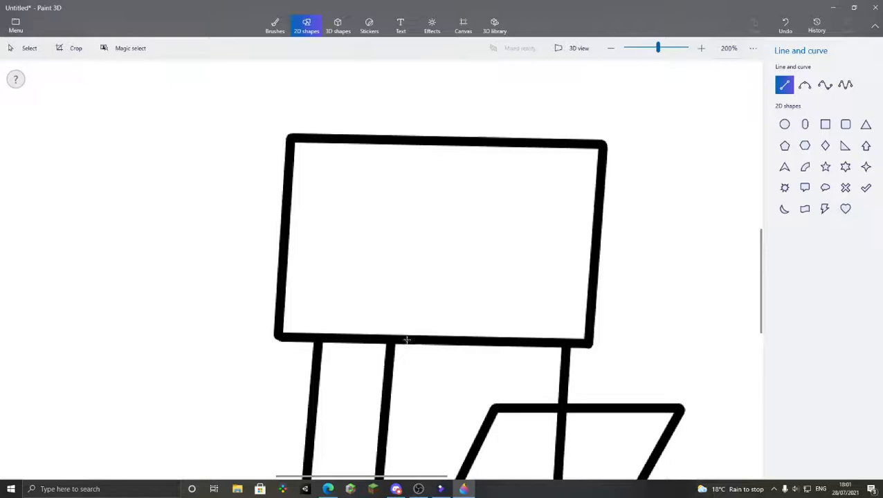
mouse_move(406, 339)
left_mouse_down()
mouse_move(431, 236)
mouse_move(435, 171)
mouse_move(416, 149)
mouse_move(423, 143)
left_mouse_up()
left_click(602, 173)
scroll(572, 187, "down", 4)
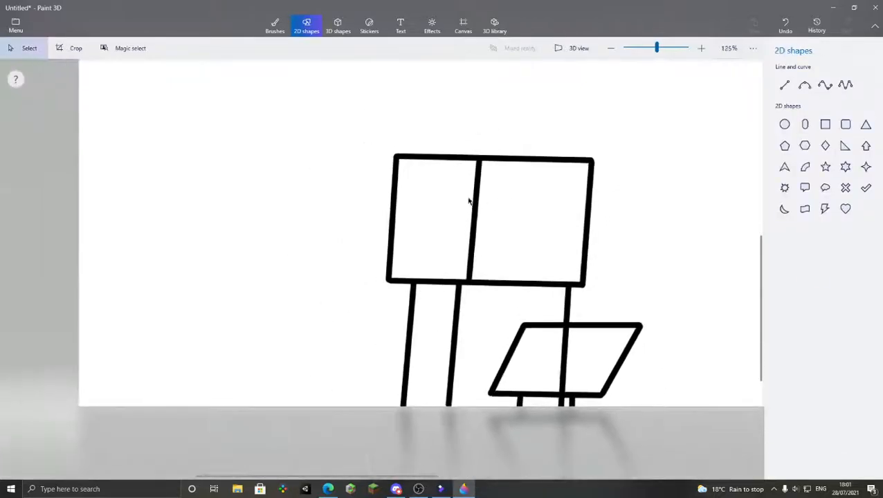
scroll(441, 281, "down", 2)
scroll(443, 277, "up", 6)
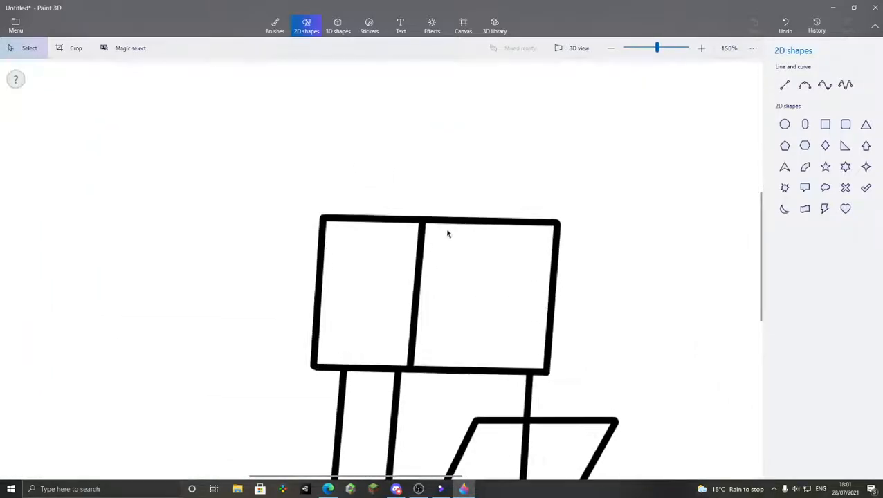
scroll(402, 236, "up", 5)
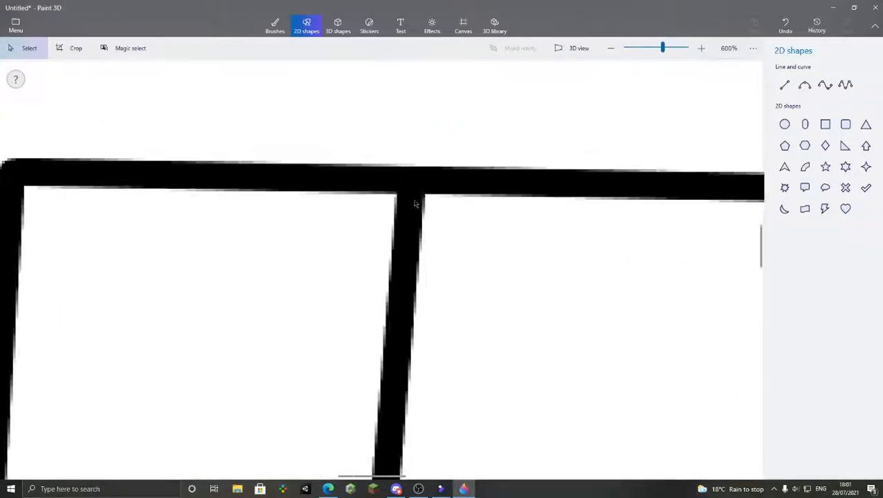
scroll(325, 204, "down", 7)
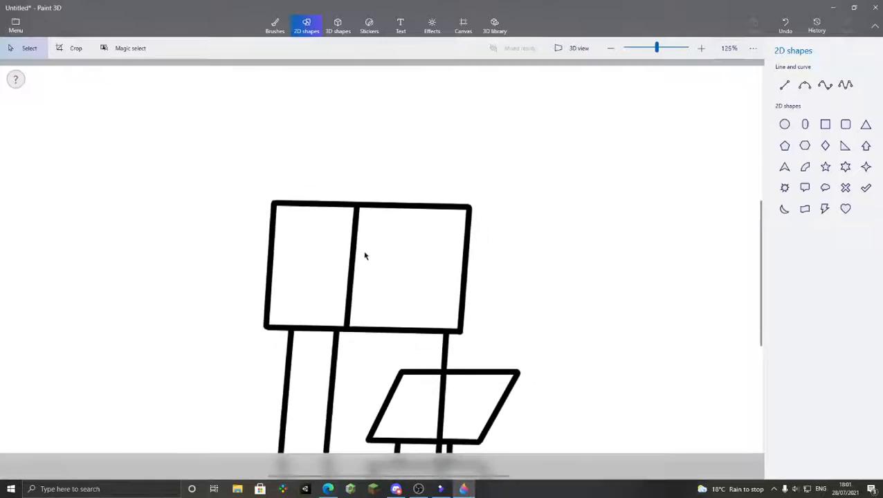
scroll(346, 326, "up", 3)
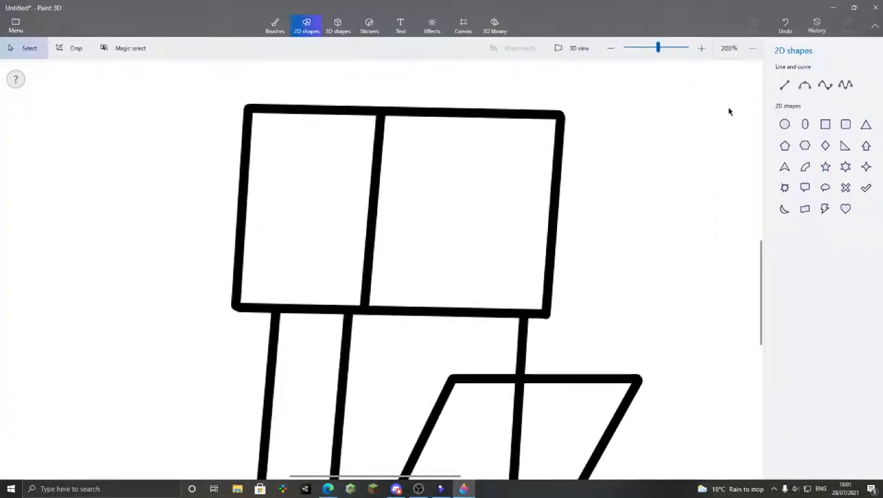
left_click(783, 85)
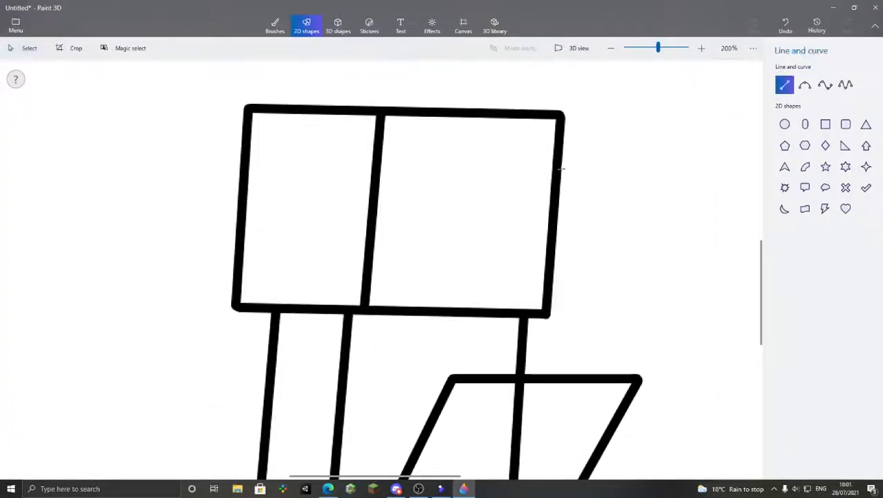
scroll(503, 157, "down", 3)
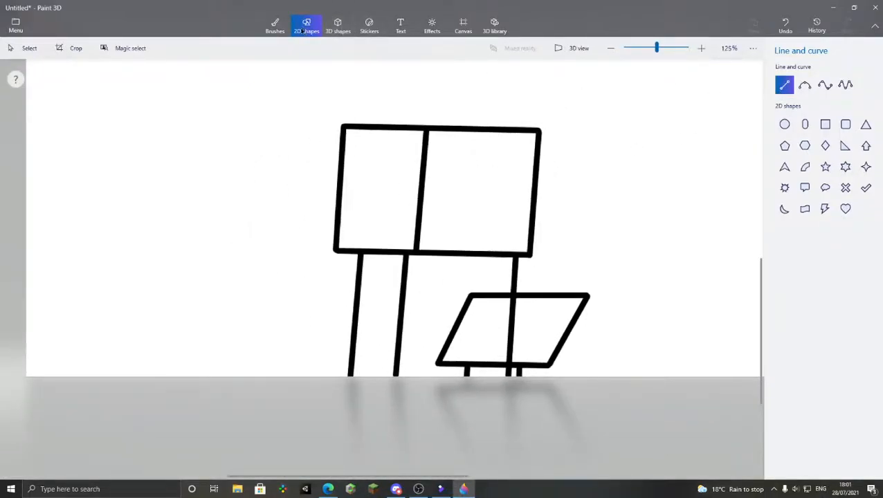
Select the Eraser brush and bring it to the right long leg's stub beneath the slanted board
left_click(276, 28)
scroll(476, 107, "down", 2)
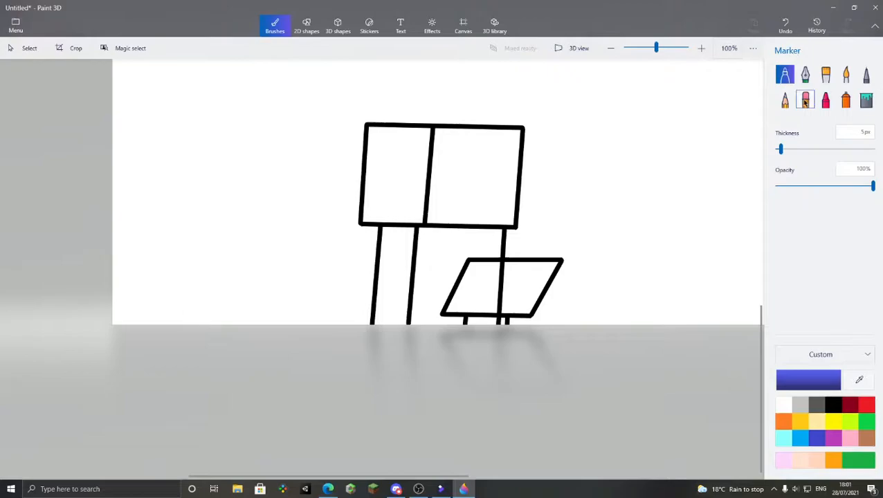
left_click(804, 102)
scroll(522, 194, "down", 3)
scroll(517, 342, "up", 1)
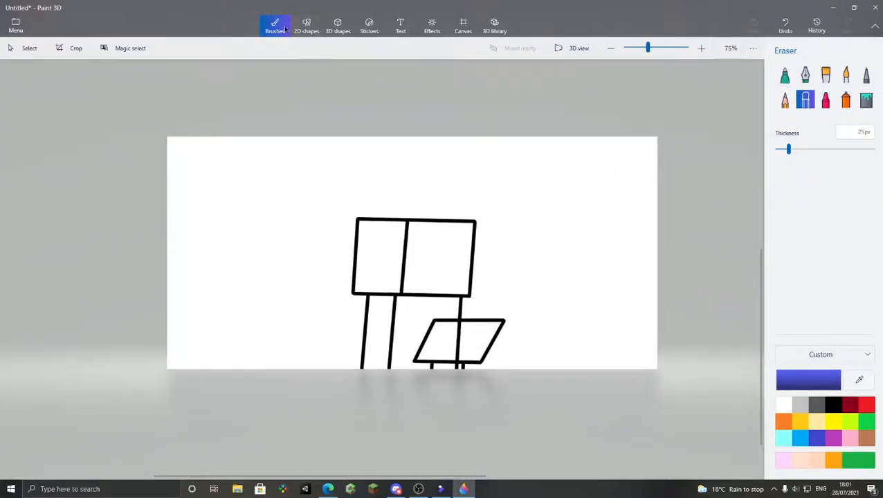
scroll(445, 331, "up", 2)
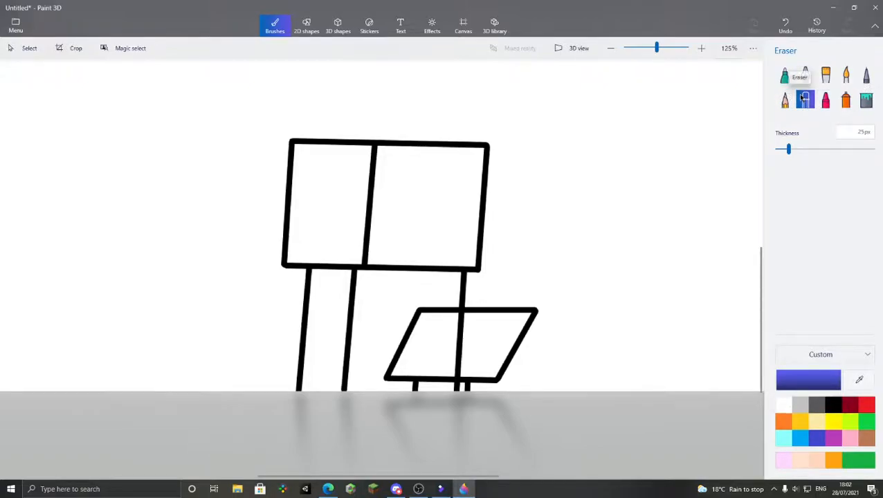
scroll(528, 77, "down", 3)
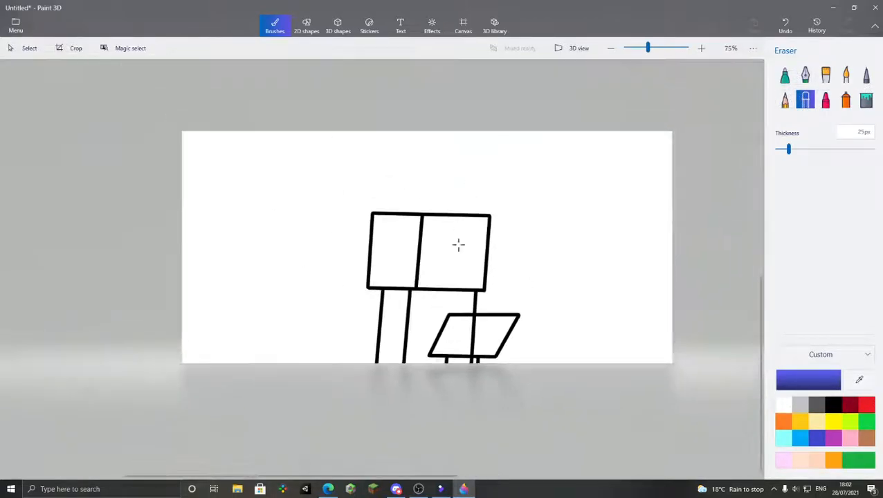
scroll(461, 333, "up", 5)
scroll(462, 366, "up", 5)
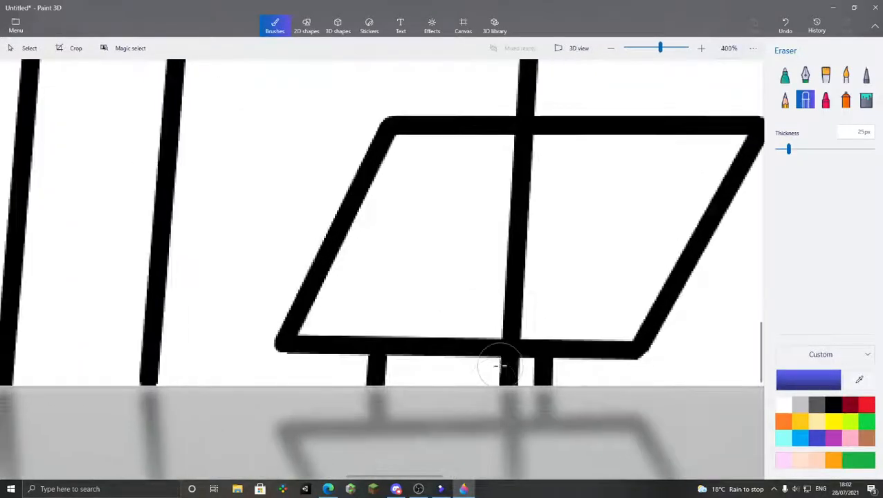
scroll(489, 324, "down", 2)
scroll(489, 352, "up", 5)
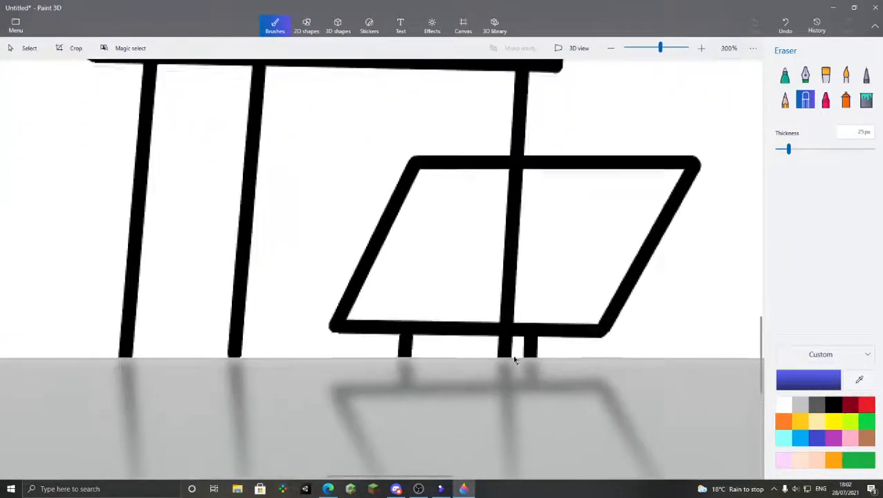
scroll(503, 355, "up", 6)
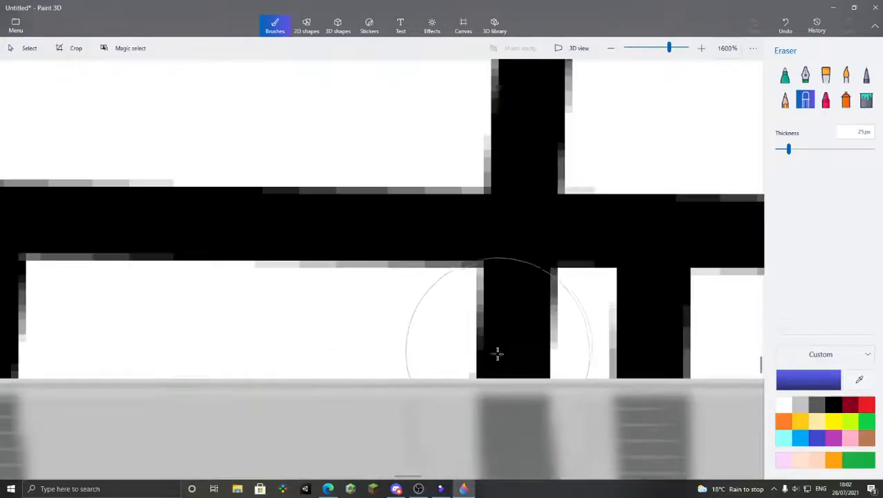
Try erasing the right long leg's stub beneath the slanted board, and undo the erasure
mouse_move(510, 356)
left_mouse_down()
mouse_move(522, 359)
mouse_move(508, 354)
mouse_move(514, 351)
left_mouse_up()
scroll(329, 311, "down", 5)
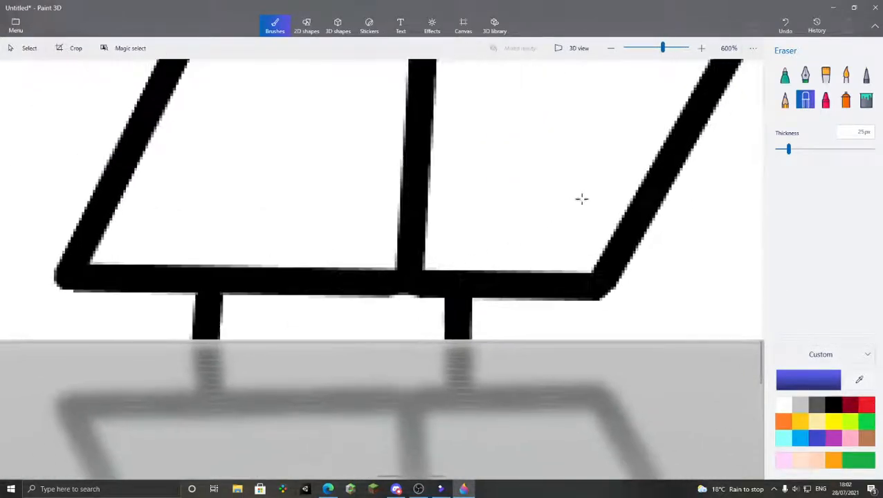
left_click(785, 27)
Erase the right long leg's stub between the slanted board's base and the canvas's bottom edge with the 25 px eraser
scroll(374, 303, "up", 6)
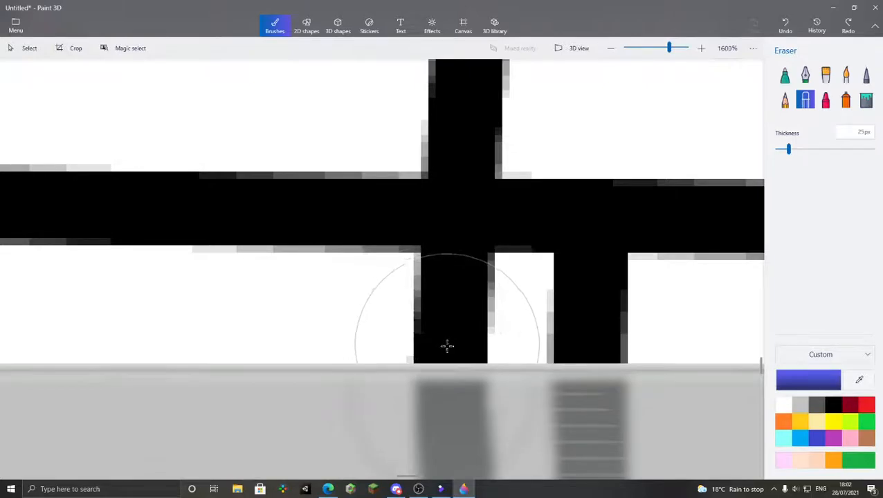
mouse_move(447, 346)
left_mouse_down()
mouse_move(433, 344)
mouse_move(459, 344)
left_mouse_up()
scroll(459, 344, "down", 10)
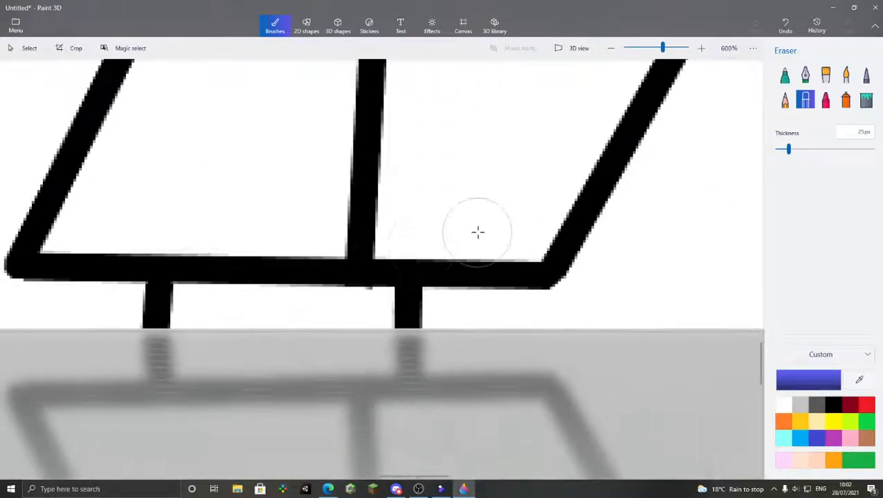
scroll(407, 230, "up", 2)
scroll(414, 197, "down", 5)
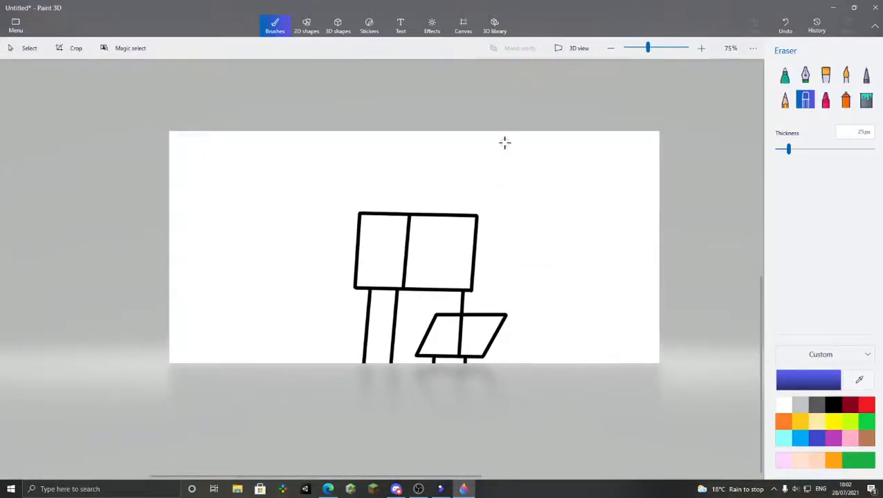
Set the eraser thickness to 1 px and erase the stray grey pixels left under the slanted board's base line
scroll(374, 356, "up", 3)
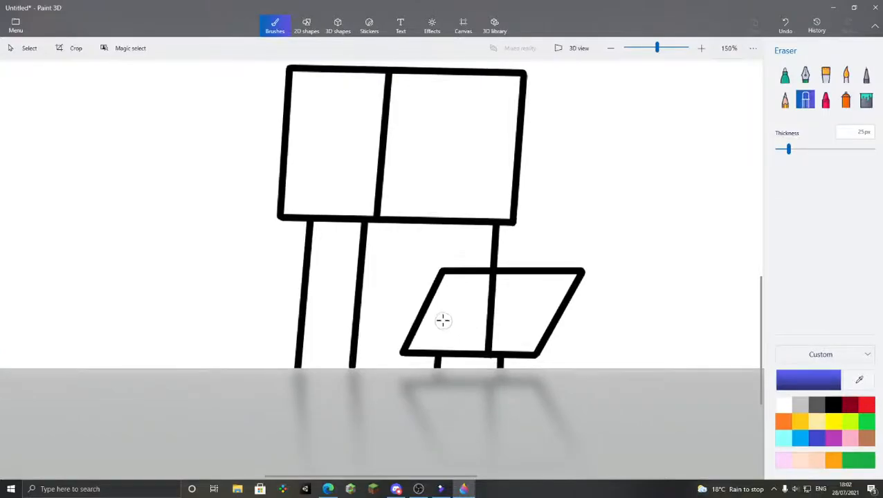
scroll(504, 388, "up", 6)
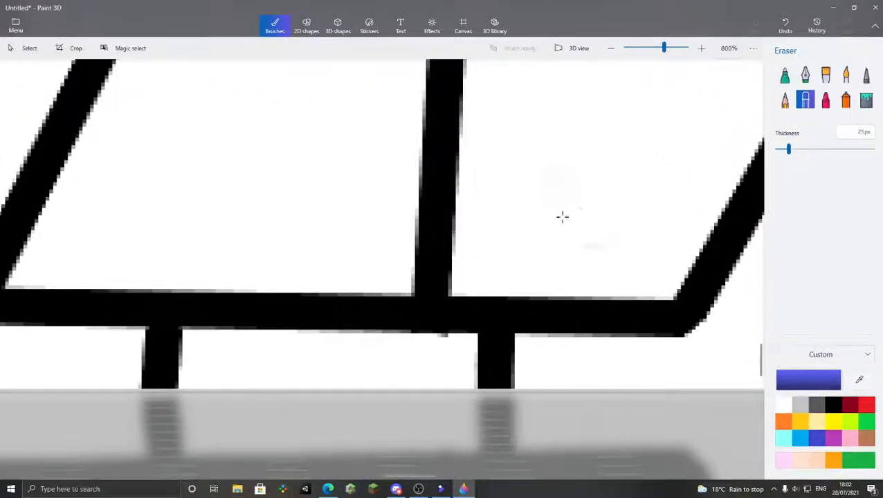
scroll(425, 370, "up", 5)
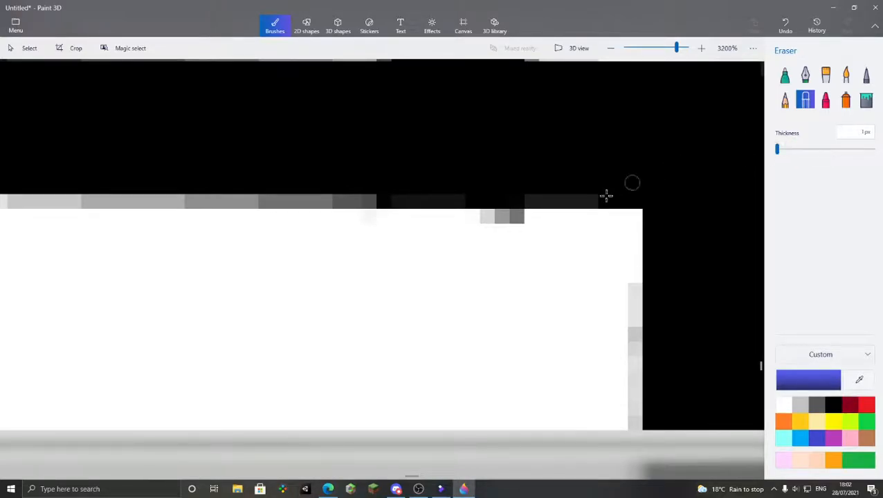
scroll(486, 221, "up", 2)
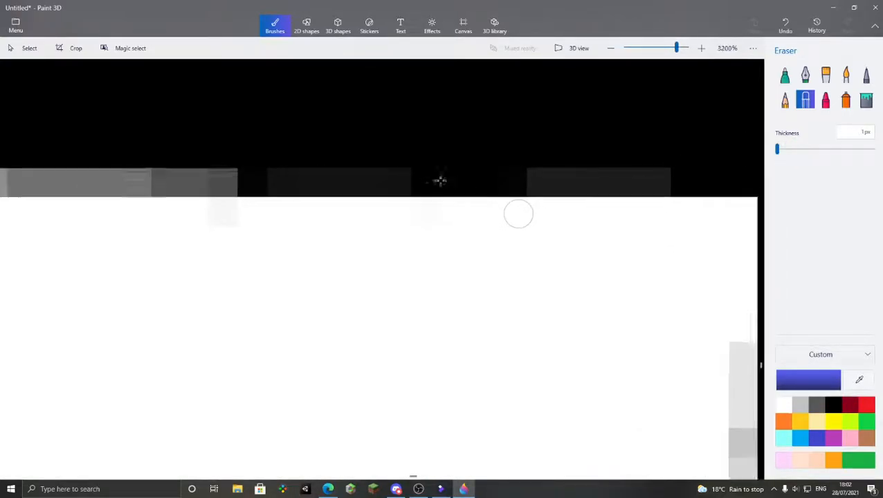
scroll(415, 176, "down", 3)
scroll(423, 215, "down", 3)
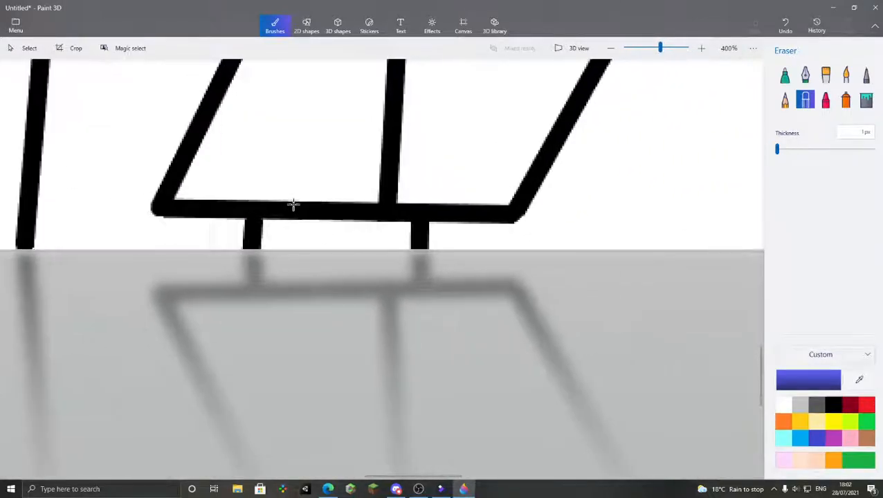
scroll(293, 204, "down", 2)
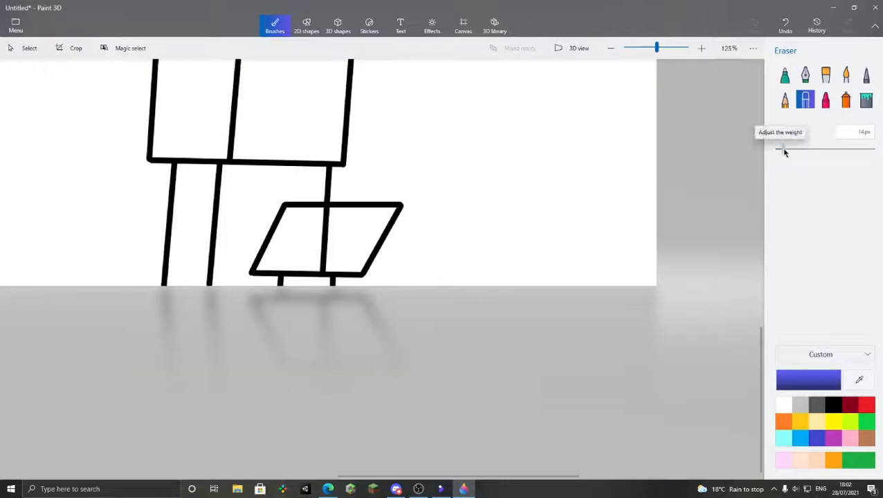
Set the eraser thickness to 8 px and erase the right long leg's segment directly beneath the slanted board's upper edge
scroll(304, 259, "up", 2)
scroll(230, 263, "up", 1)
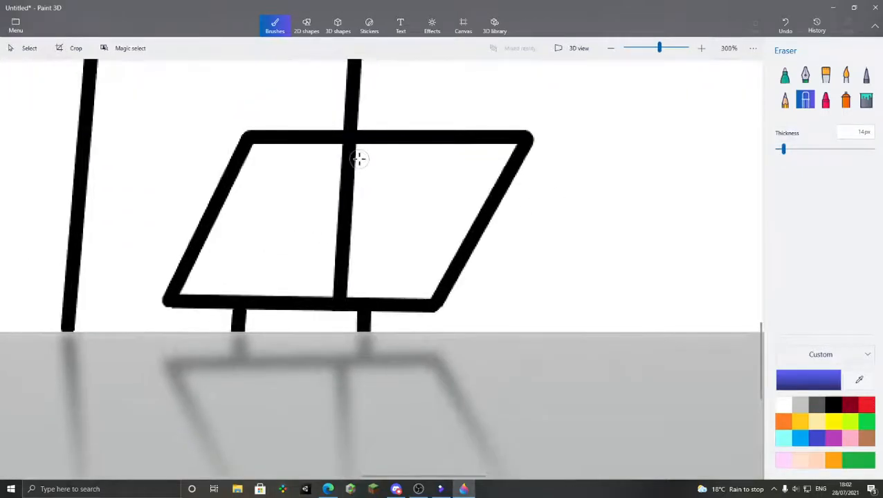
scroll(359, 159, "up", 5)
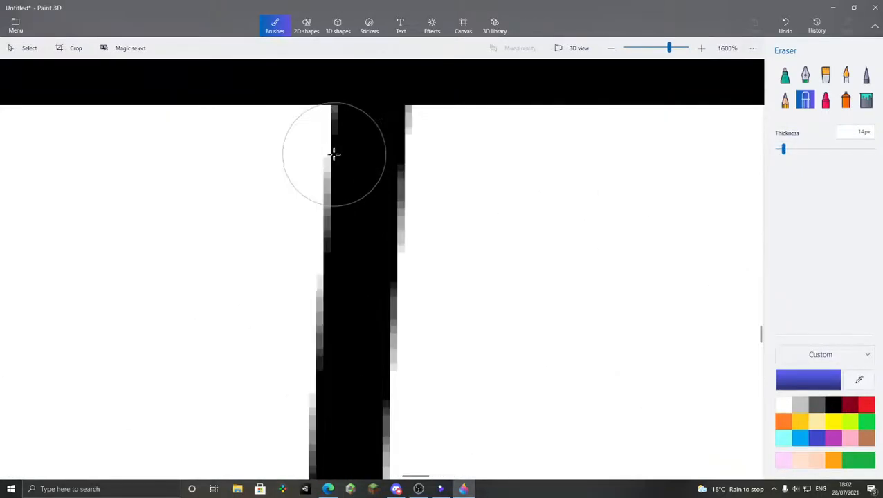
scroll(333, 155, "down", 1)
scroll(332, 153, "up", 2)
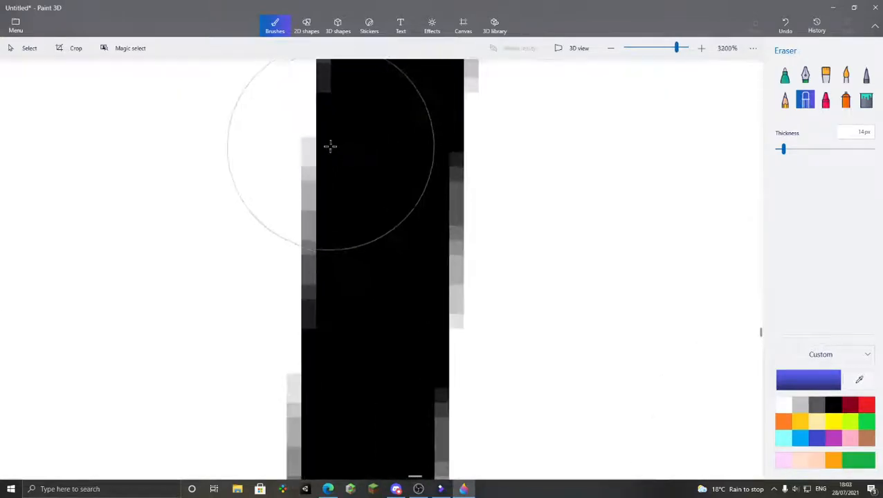
scroll(330, 145, "down", 1)
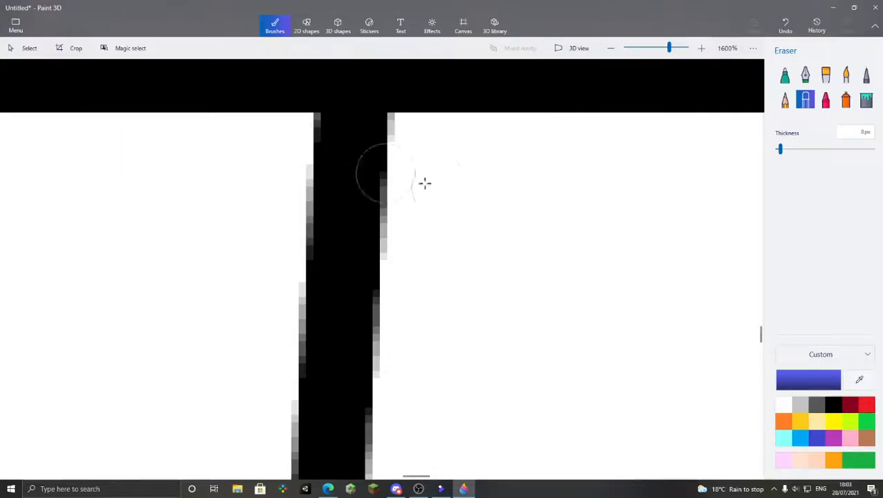
scroll(410, 179, "down", 3)
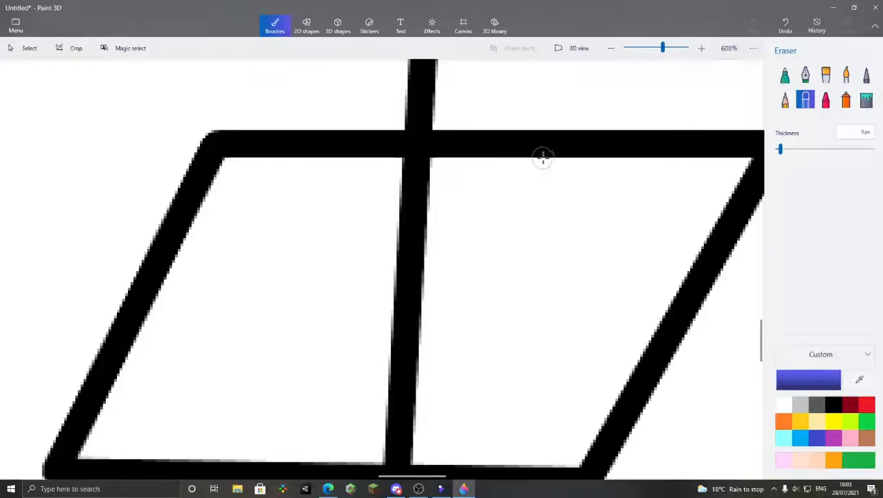
scroll(414, 165, "up", 5)
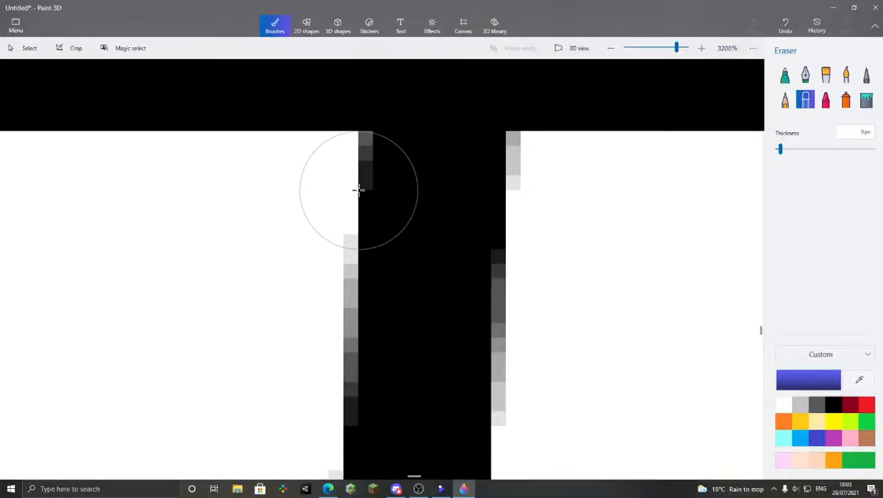
left_click_drag(358, 190, 508, 188)
left_click(507, 191)
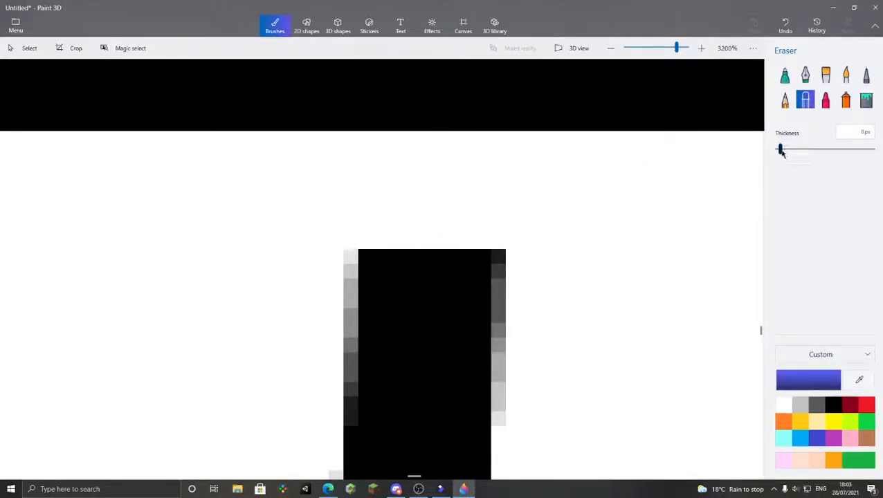
Erase most of the right long leg's remaining length inside the slanted board, starting with a 32 px eraser
scroll(485, 207, "down", 5)
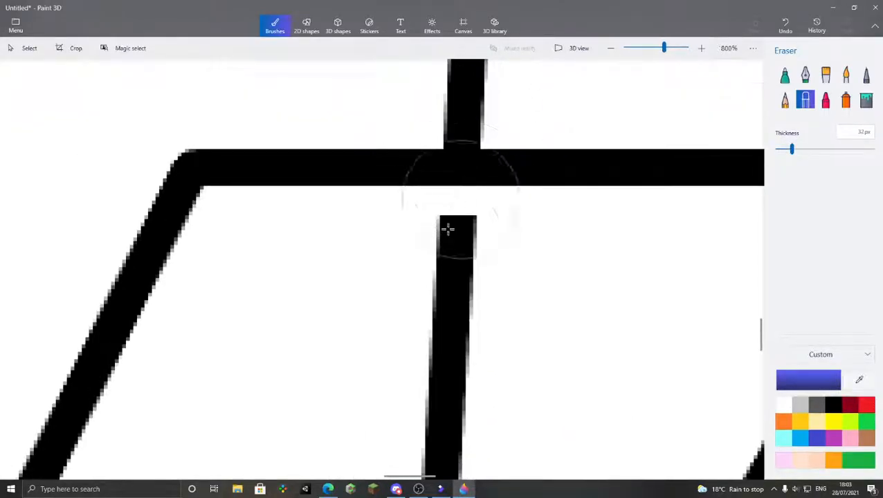
left_click_drag(447, 254, 450, 342)
scroll(472, 385, "up", 2)
scroll(471, 385, "up", 2)
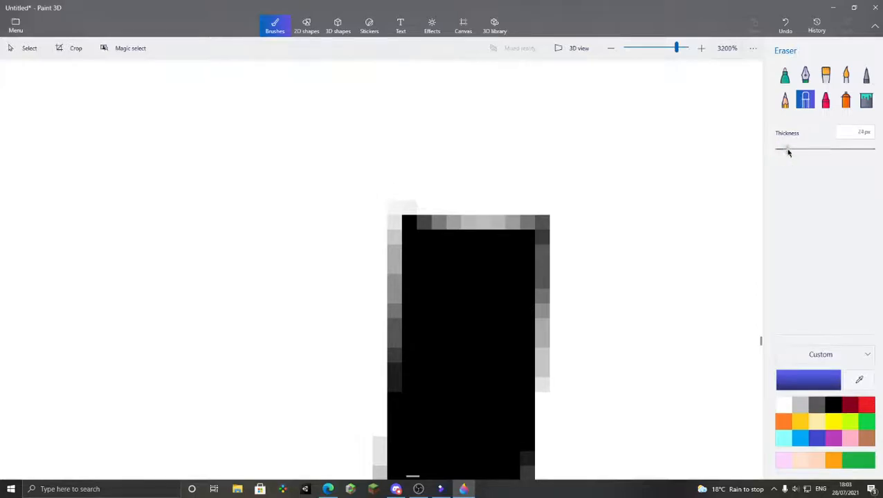
left_click_drag(788, 151, 784, 151)
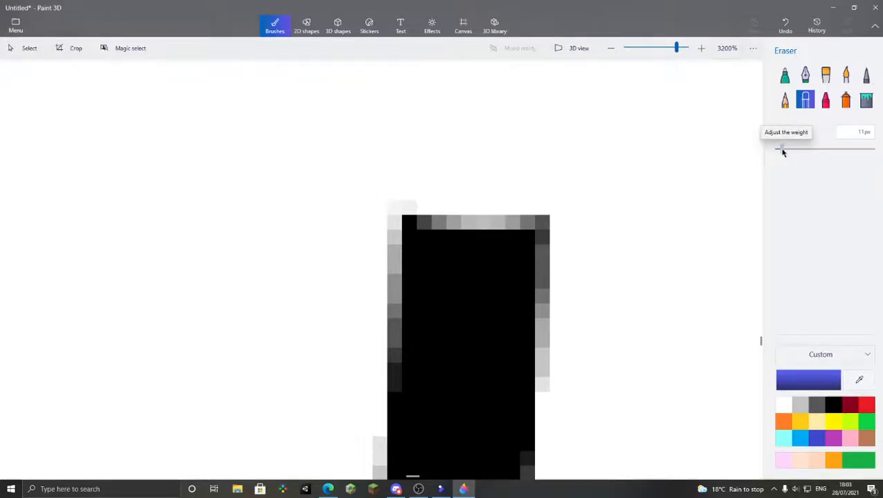
scroll(557, 172, "down", 4)
mouse_move(533, 197)
left_mouse_down()
mouse_move(502, 208)
mouse_move(552, 217)
mouse_move(522, 216)
mouse_move(539, 233)
mouse_move(491, 251)
mouse_move(509, 222)
mouse_move(506, 262)
mouse_move(521, 275)
mouse_move(537, 248)
mouse_move(521, 283)
mouse_move(528, 304)
mouse_move(519, 275)
mouse_move(548, 279)
mouse_move(492, 287)
mouse_move(493, 318)
mouse_move(541, 305)
mouse_move(474, 309)
mouse_move(540, 322)
mouse_move(478, 343)
mouse_move(484, 355)
mouse_move(552, 342)
mouse_move(502, 377)
mouse_move(514, 384)
mouse_move(547, 369)
mouse_move(505, 373)
mouse_move(525, 379)
mouse_move(475, 397)
mouse_move(533, 394)
mouse_move(487, 408)
left_mouse_up()
Erase the leg's last stub and the stray grey pixels along the slanted board's base line with the 6 px eraser
scroll(490, 322, "down", 3)
scroll(460, 393, "up", 2)
scroll(509, 393, "up", 5)
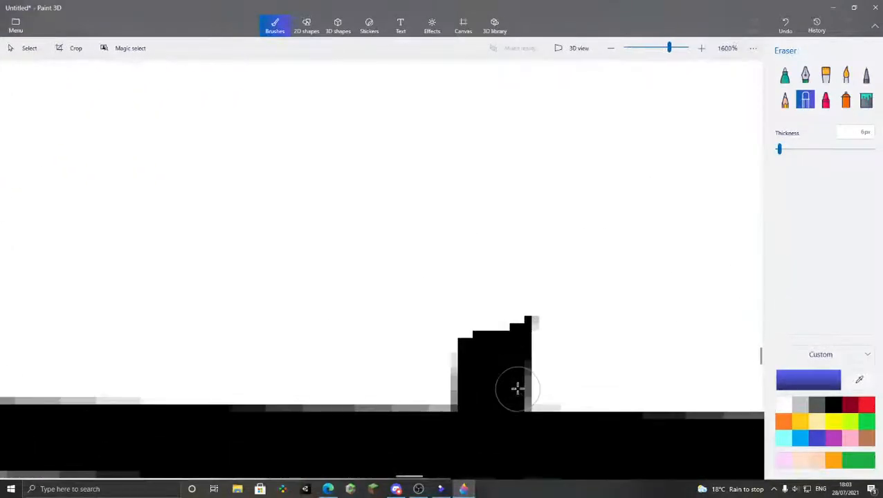
mouse_move(528, 372)
left_mouse_down()
mouse_move(380, 379)
mouse_move(387, 337)
mouse_move(529, 299)
mouse_move(549, 266)
mouse_move(502, 272)
mouse_move(474, 359)
left_mouse_up()
mouse_move(497, 392)
left_mouse_down()
mouse_move(505, 388)
mouse_move(403, 390)
left_mouse_up()
scroll(375, 309, "down", 6)
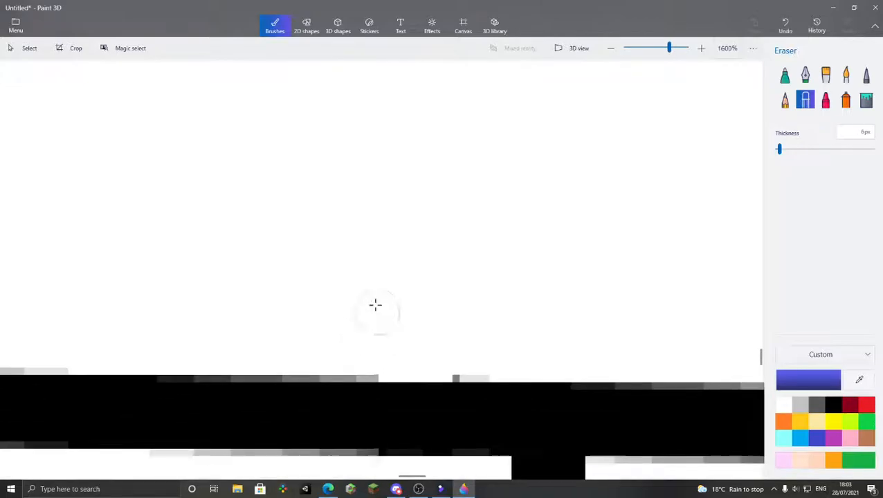
scroll(560, 276, "up", 2)
scroll(496, 300, "up", 4)
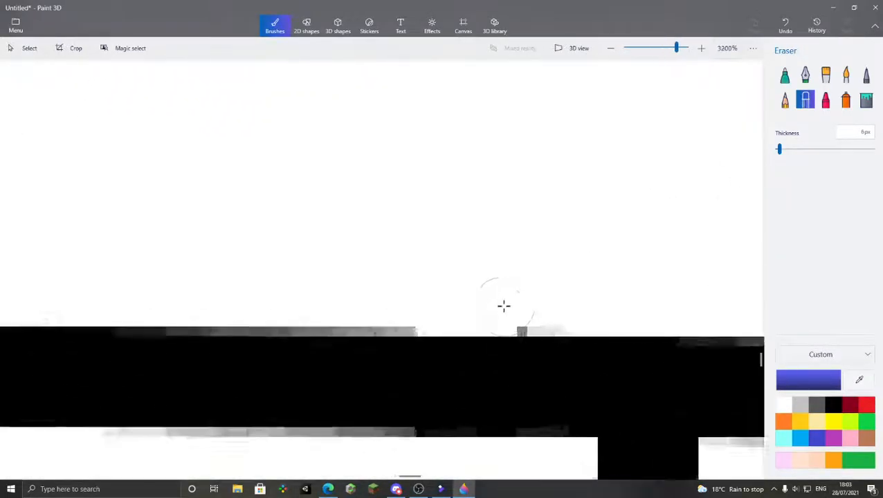
scroll(582, 305, "down", 8)
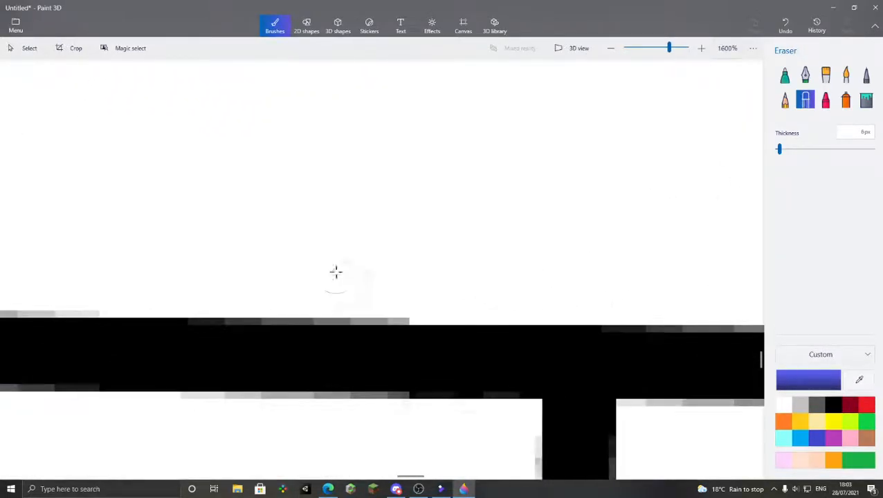
Try extending the slanted board's upper edge with a short straight line leftward from its upper-left corner
scroll(578, 220, "down", 5)
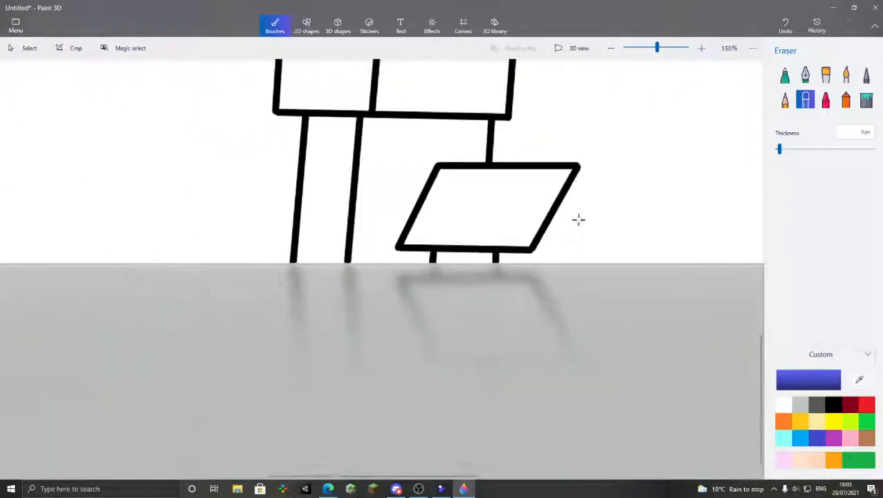
scroll(355, 330, "up", 2)
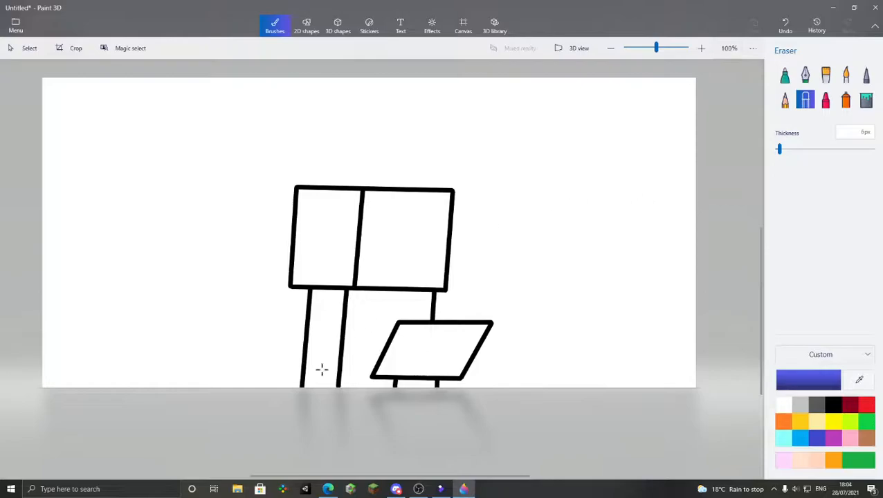
scroll(322, 370, "up", 2)
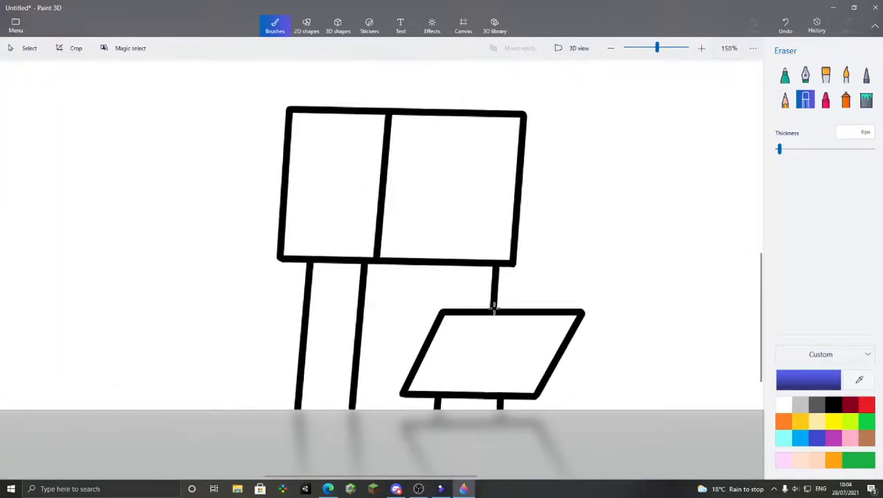
scroll(546, 219, "down", 3)
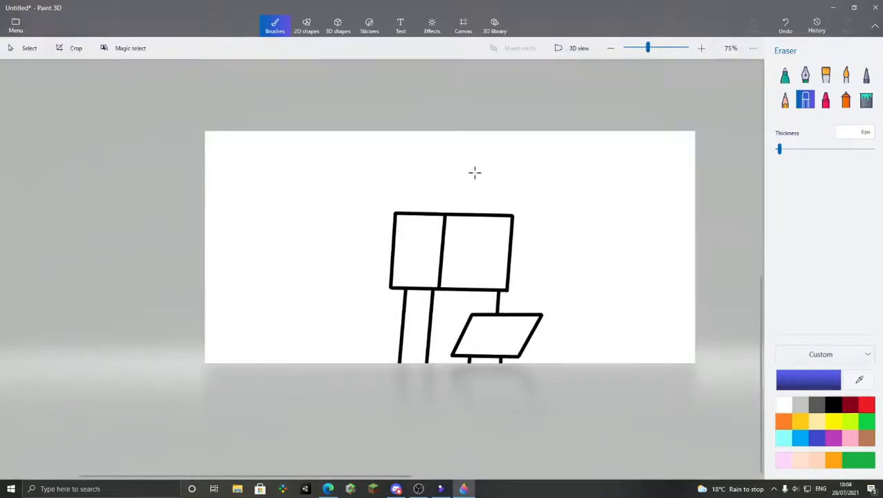
left_click(306, 27)
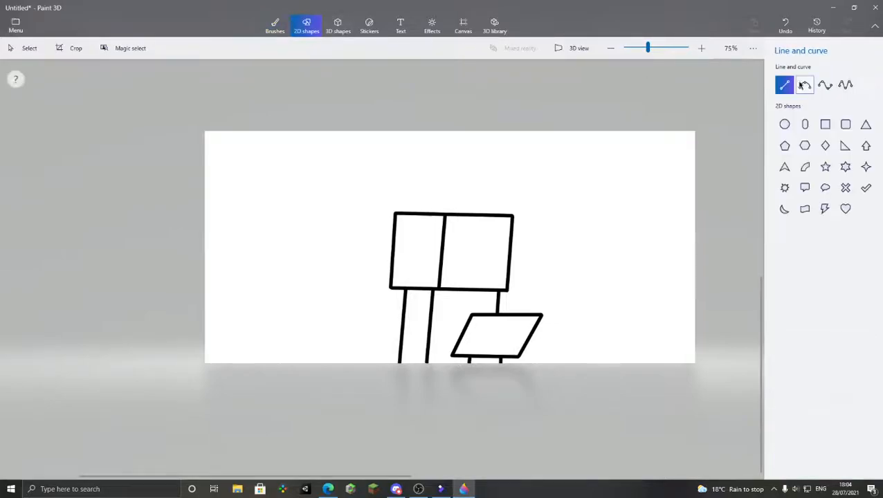
scroll(541, 289, "up", 3)
scroll(427, 346, "up", 3)
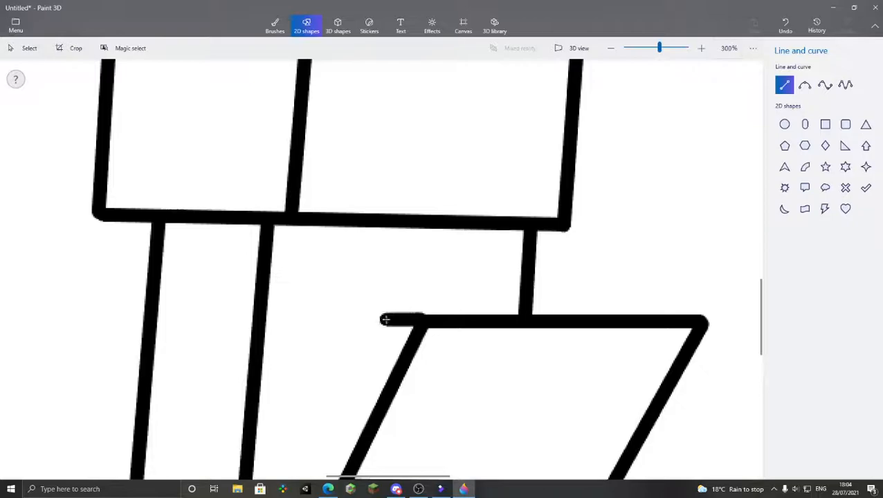
left_click_drag(421, 319, 391, 319)
left_click(562, 197)
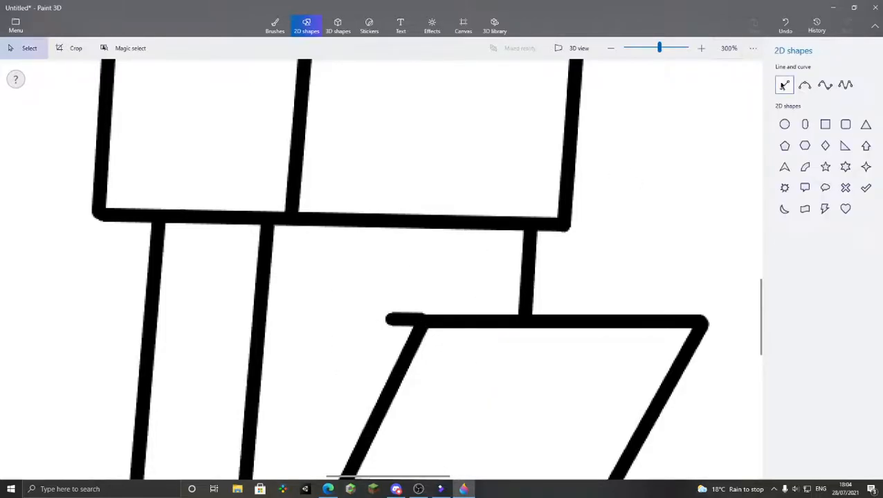
Try adding a short straight line leftward from the slanted board's lower-left corner
left_click(782, 85)
scroll(579, 161, "down", 3)
scroll(445, 311, "up", 3)
scroll(456, 325, "up", 1)
left_click_drag(460, 326, 430, 329)
left_click(565, 230)
Try joining the outer ends of the two short extensions with a slanted straight line
left_click(784, 85)
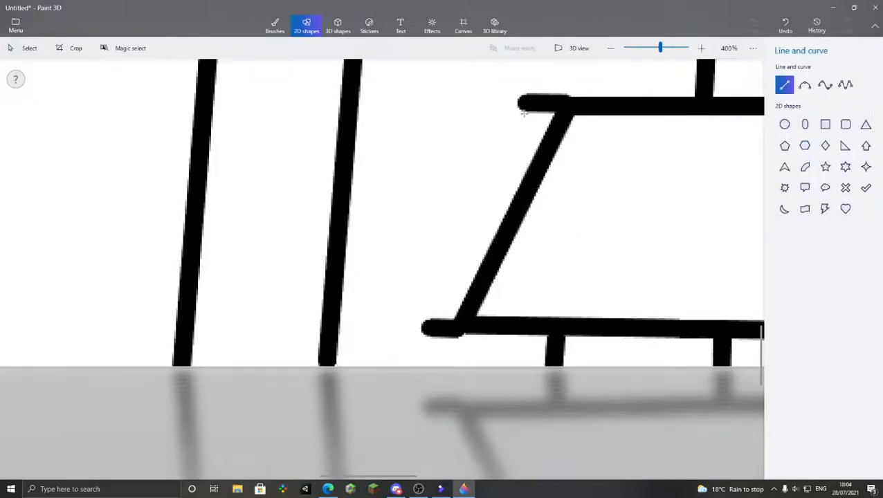
left_click_drag(522, 106, 455, 241)
left_click_drag(427, 304, 420, 323)
scroll(698, 133, "down", 1)
left_click(698, 132)
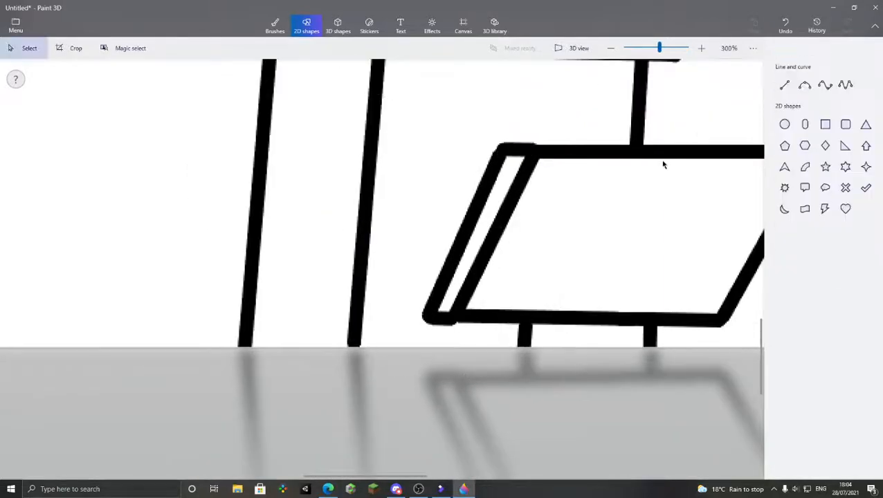
Undo the three lines that form the side strip on the slanted board's left
scroll(662, 163, "down", 5)
scroll(390, 220, "down", 3)
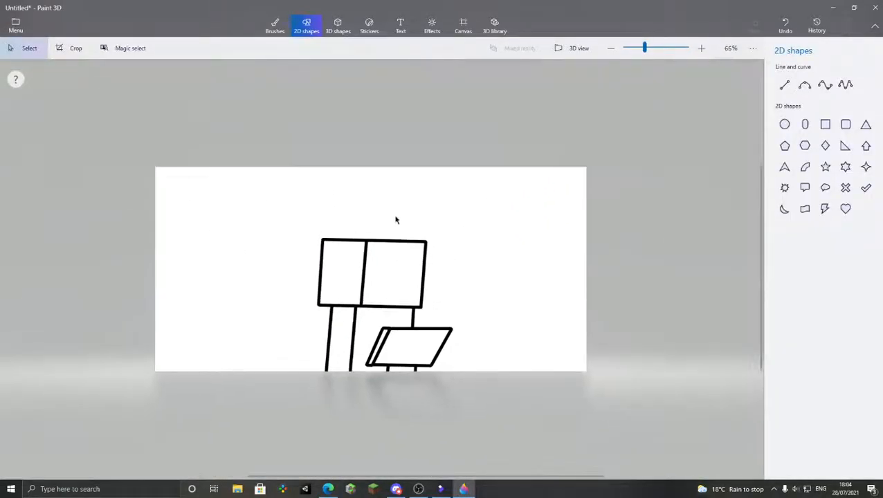
scroll(386, 265, "up", 5)
scroll(386, 406, "up", 6)
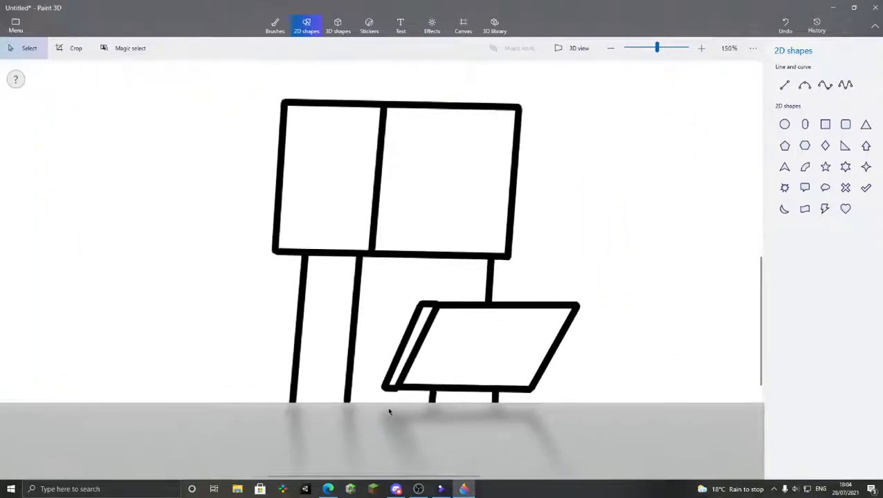
left_click(785, 29)
left_click(785, 30)
left_click(785, 29)
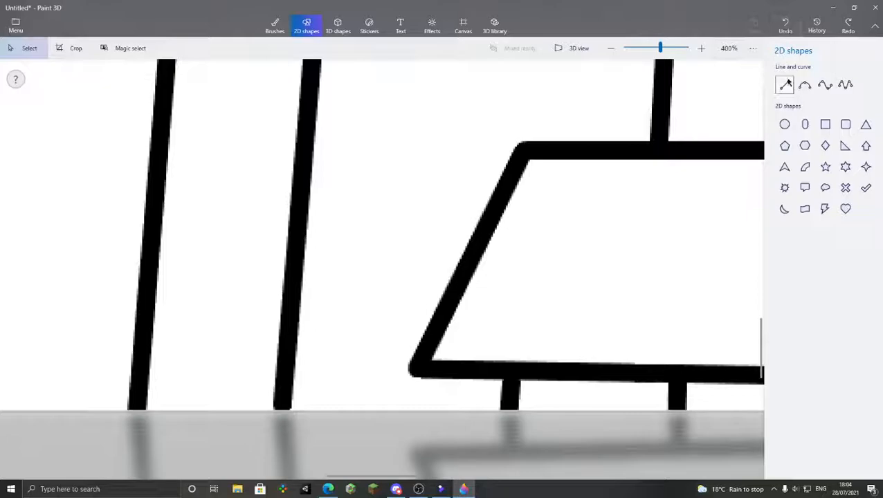
Draw a short straight line leftward from the slanted board's upper-left corner, level with its upper edge, and check the join
left_click(786, 83)
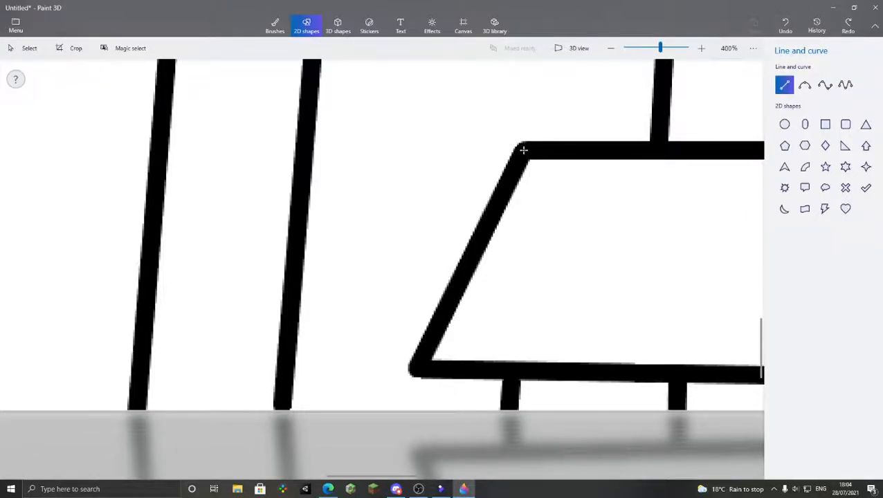
left_click_drag(507, 149, 478, 149)
left_click(694, 110)
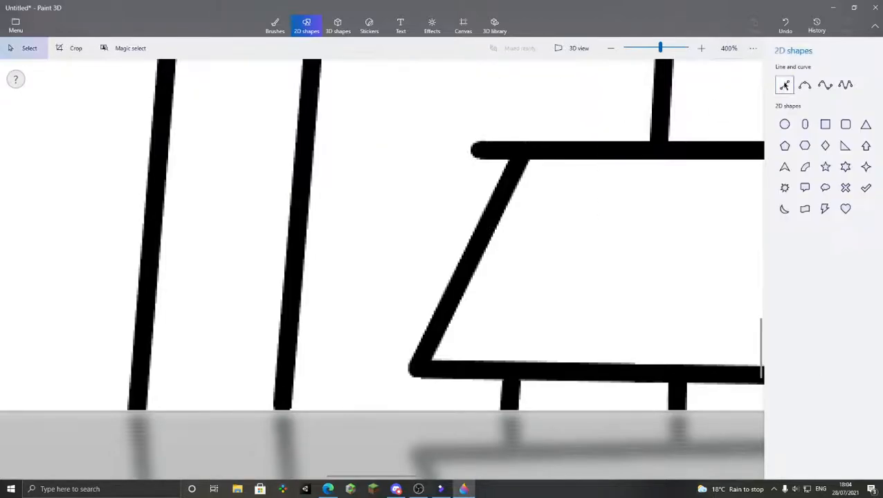
scroll(546, 161, "up", 5, "ctrl")
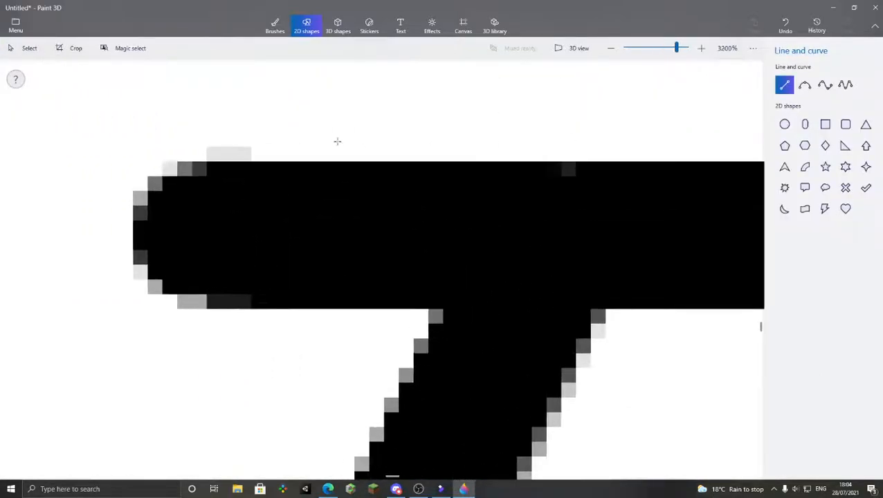
scroll(556, 171, "up", 1)
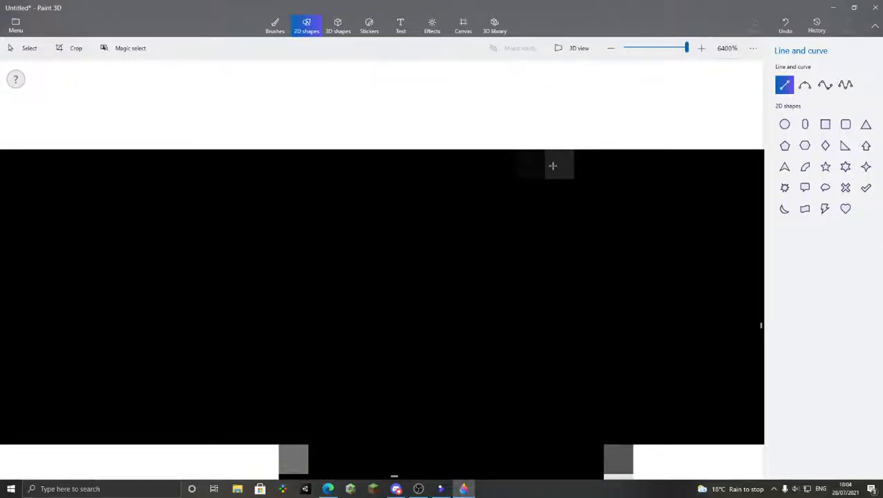
scroll(578, 153, "down", 10)
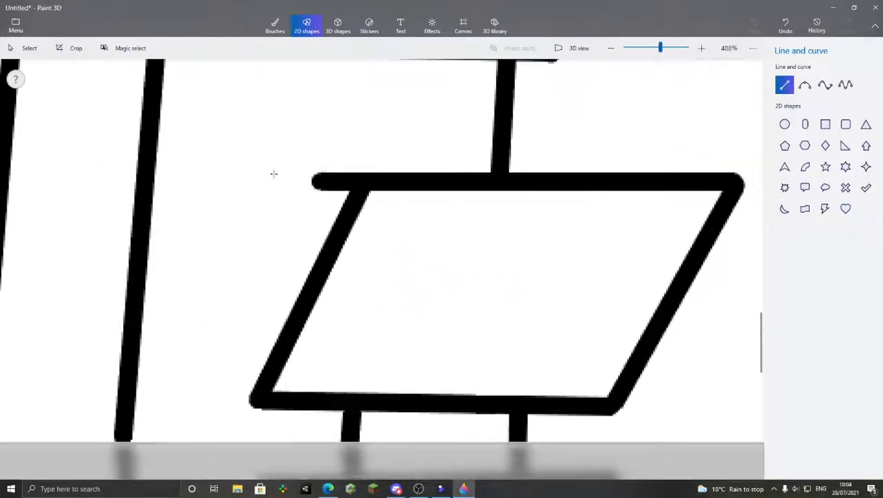
Draw a short 10 px black line leftward from the slanted board's lower-left corner, level with its base
scroll(228, 337, "up", 2, "ctrl")
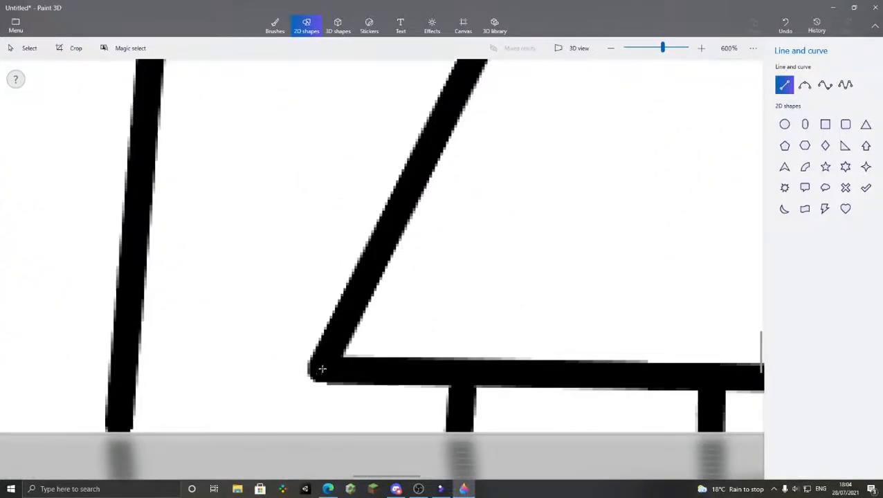
left_click_drag(322, 368, 272, 369)
scroll(315, 316, "down", 2)
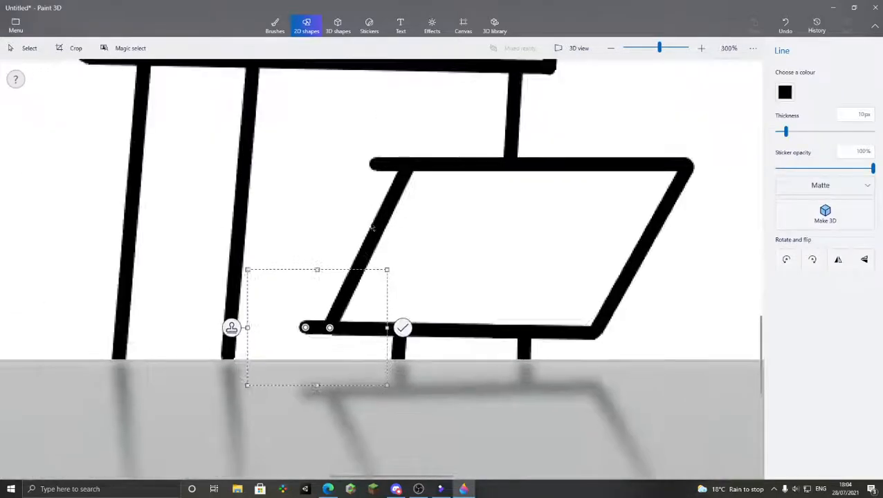
left_click(339, 234)
Connect the outer ends of the two short extensions with a straight line parallel to the slanted board's left edge
scroll(298, 244, "up", 1)
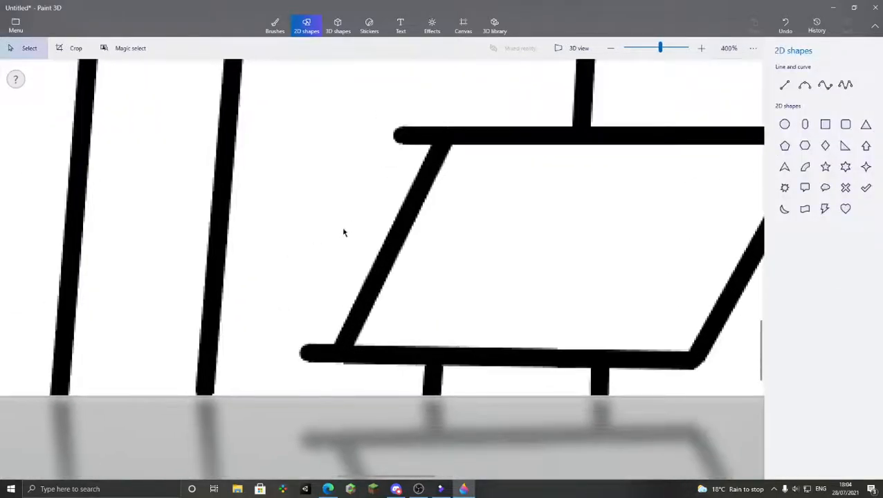
left_click(783, 85)
left_click_drag(402, 136, 302, 351)
left_click(549, 142)
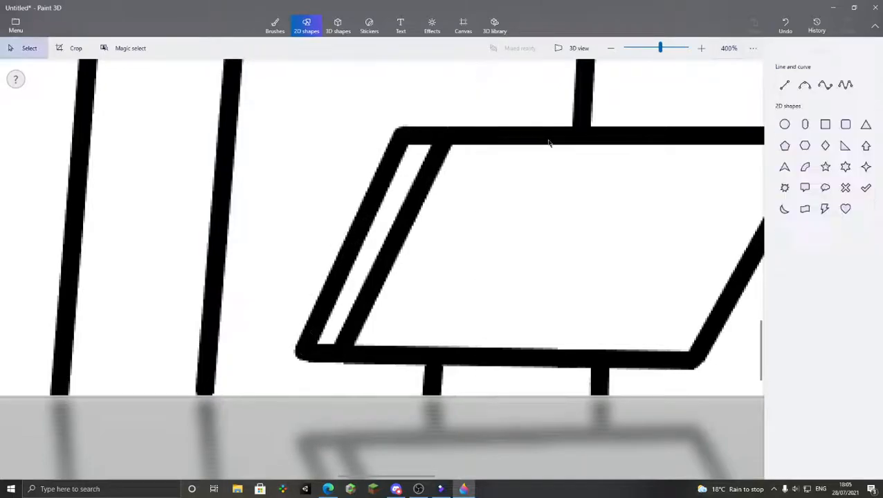
Draw a short straight line from the slanted board's base to the ground, just left of its left leg line
scroll(550, 142, "down", 1)
scroll(323, 175, "down", 2)
scroll(489, 191, "down", 1)
scroll(386, 347, "up", 3)
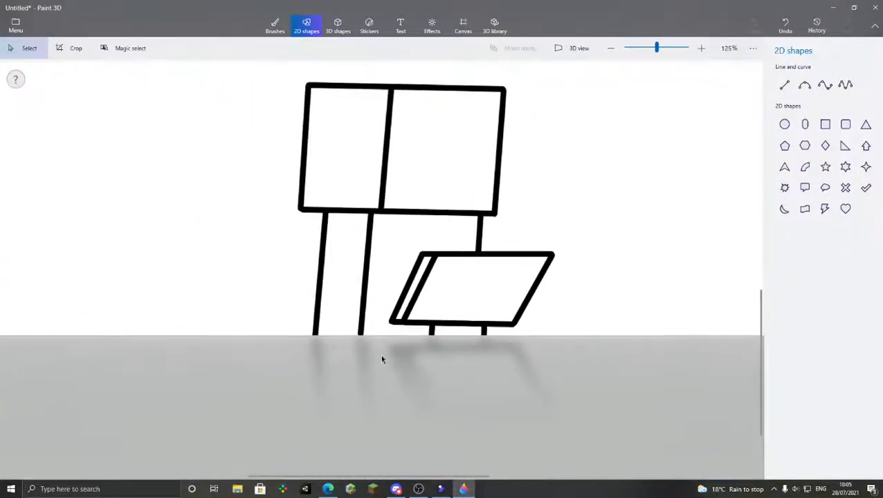
left_click(784, 84)
scroll(416, 332, "up", 4)
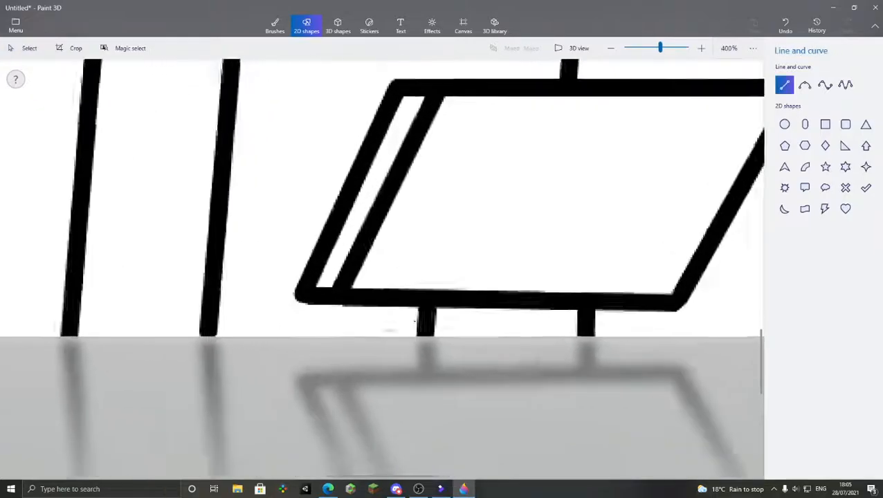
left_click_drag(388, 355, 394, 288)
scroll(432, 256, "down", 2)
left_click(609, 179)
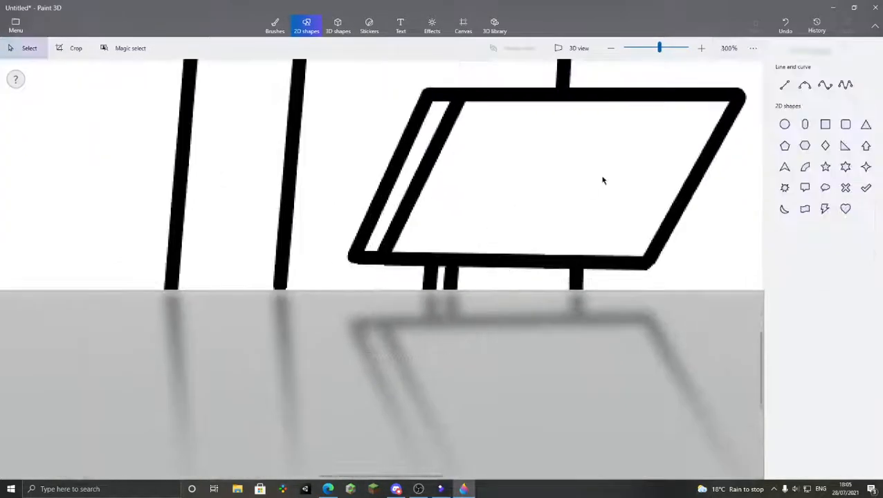
Examine the whole drawing, checking the proportions of the large board, its legs and the smaller slanted board
scroll(457, 227, "down", 3)
scroll(455, 191, "down", 5)
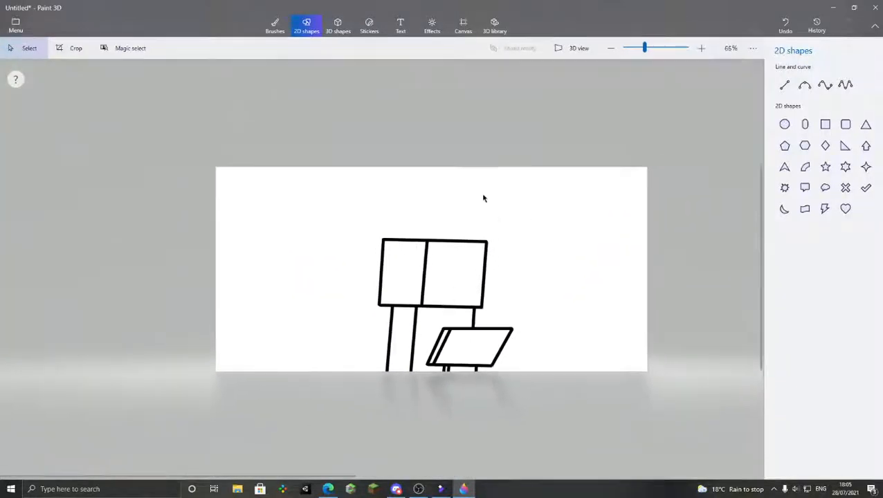
scroll(413, 251, "up", 5)
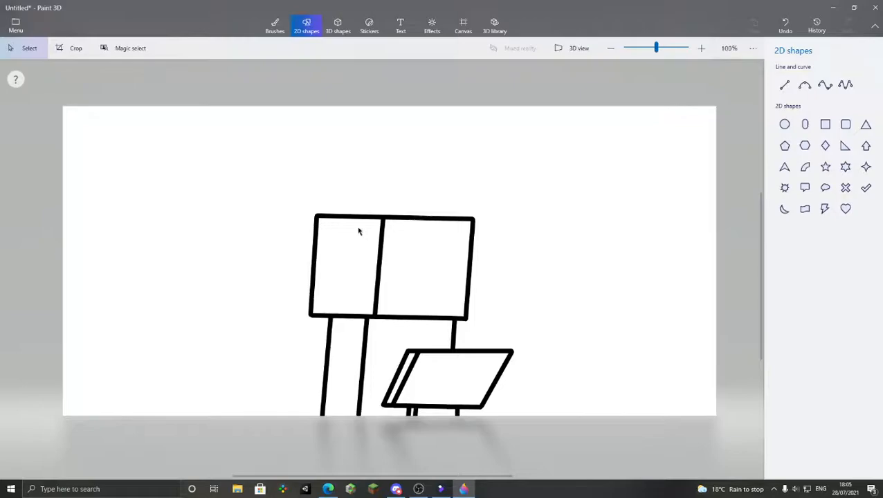
scroll(425, 197, "down", 4)
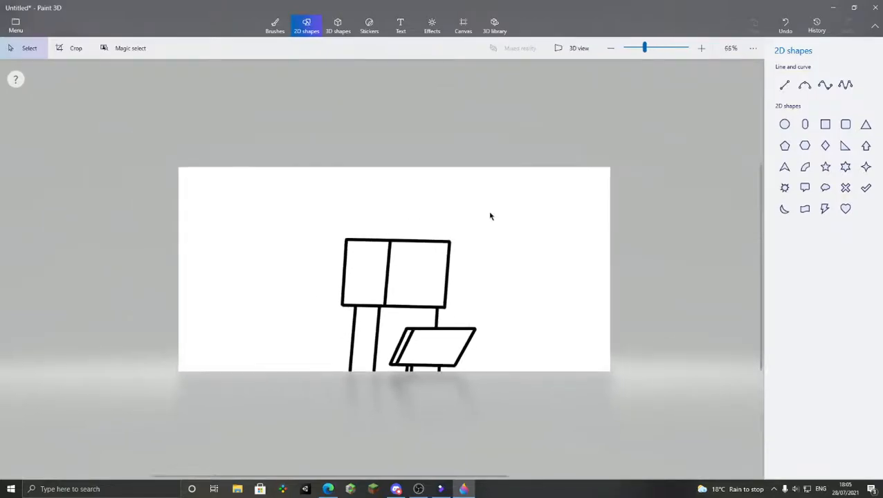
scroll(364, 315, "up", 2)
scroll(365, 314, "up", 1)
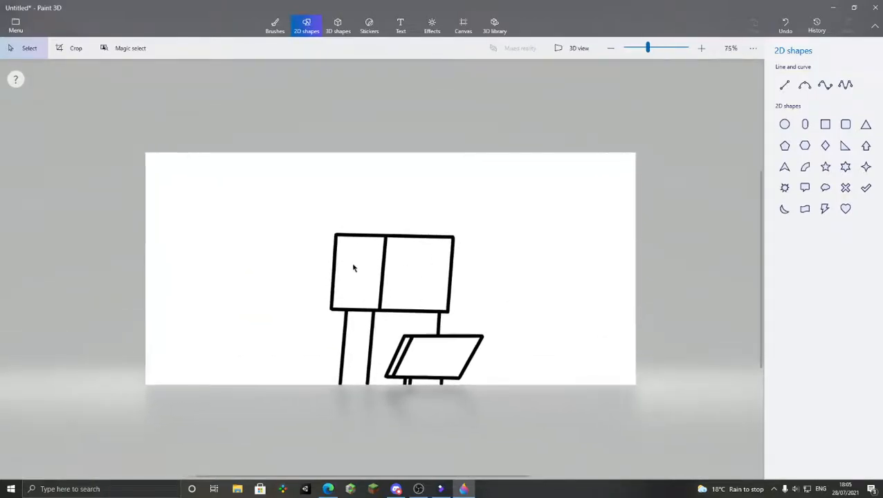
scroll(353, 268, "down", 1)
scroll(355, 289, "up", 3)
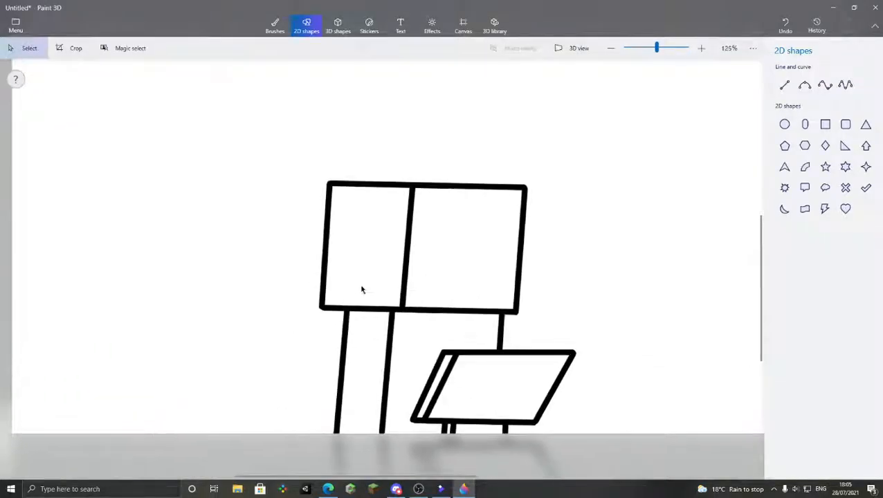
scroll(380, 275, "up", 1)
scroll(381, 273, "down", 2)
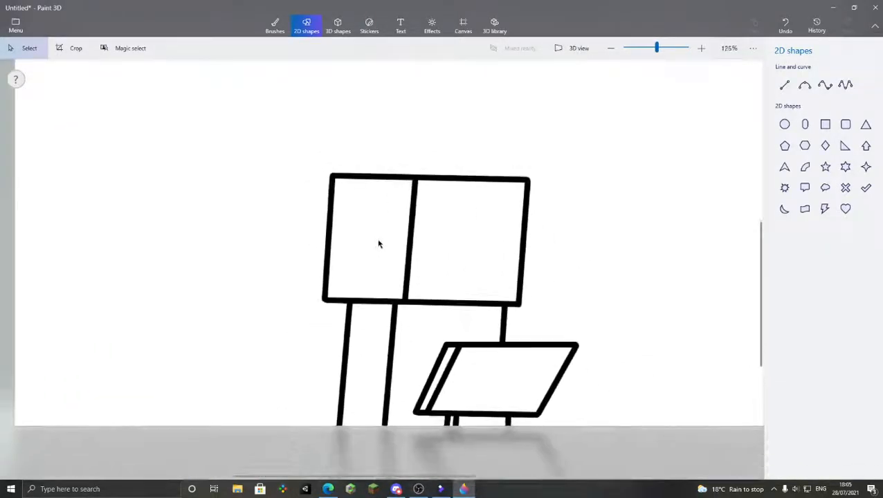
scroll(380, 243, "down", 1)
scroll(370, 309, "up", 4)
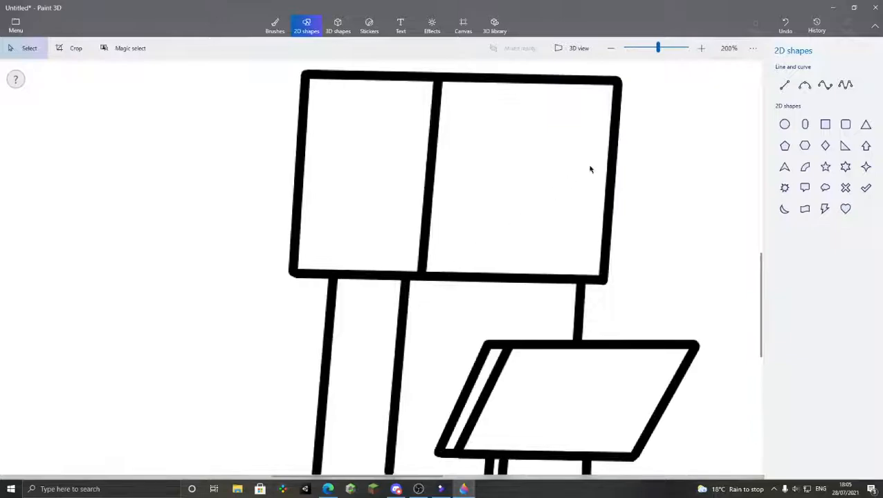
Draw a diagonal line down-right from the top of the large board's second leg line, with a short line angled down-left from its end
left_click(785, 84)
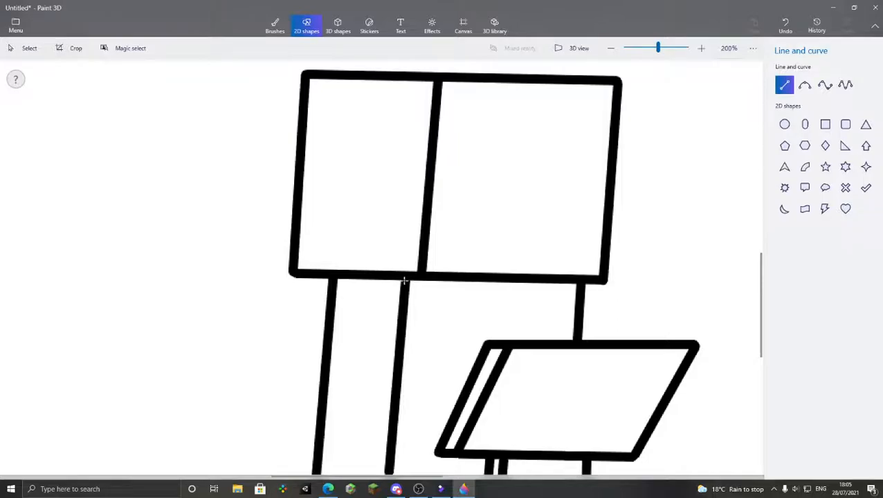
left_click_drag(404, 280, 469, 334)
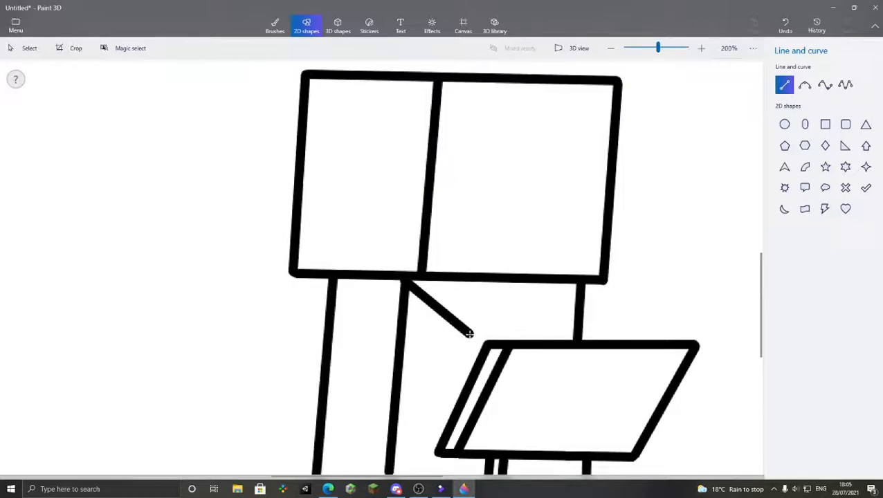
mouse_move(469, 335)
left_mouse_down()
mouse_move(430, 385)
mouse_move(437, 378)
left_mouse_up()
left_click(612, 226)
left_click(784, 88)
left_click(668, 190)
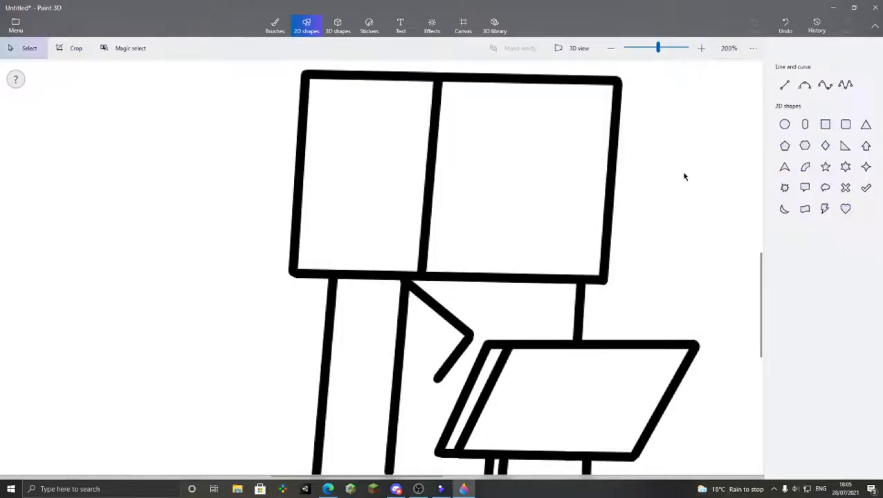
Draw a straight 10 px line from the short line's lower end up to the leftmost leg line, roughly parallel to the diagonal
left_click(783, 84)
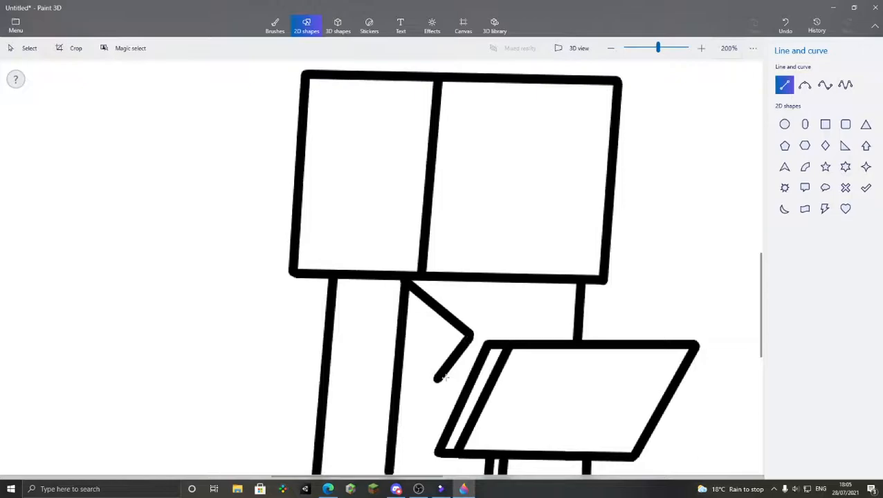
left_click(437, 377)
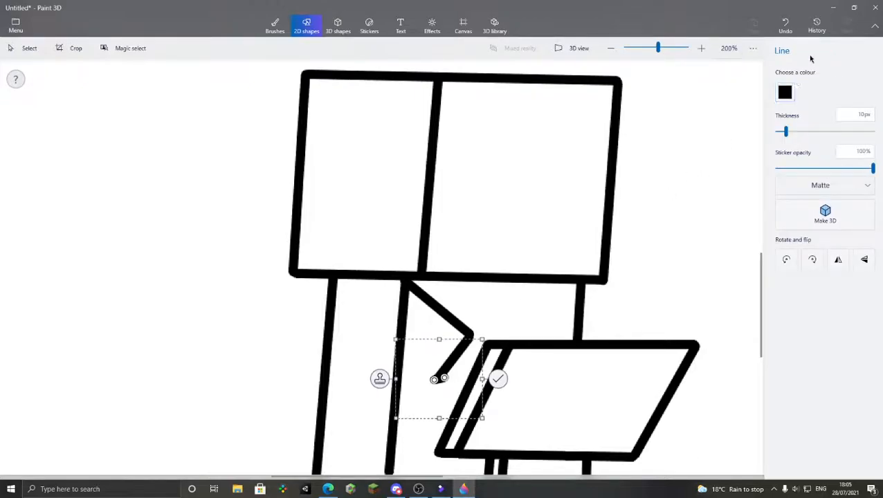
left_click(785, 25)
left_click_drag(437, 379, 336, 300)
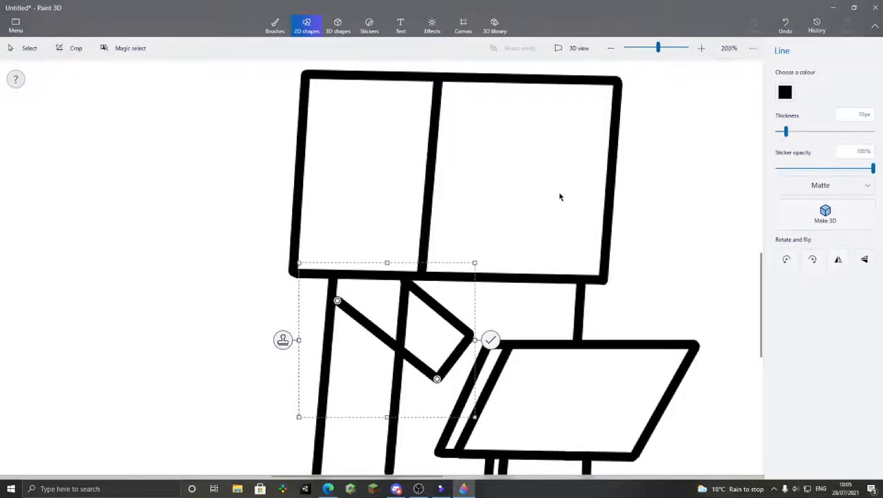
left_click(532, 188)
scroll(567, 166, "down", 5)
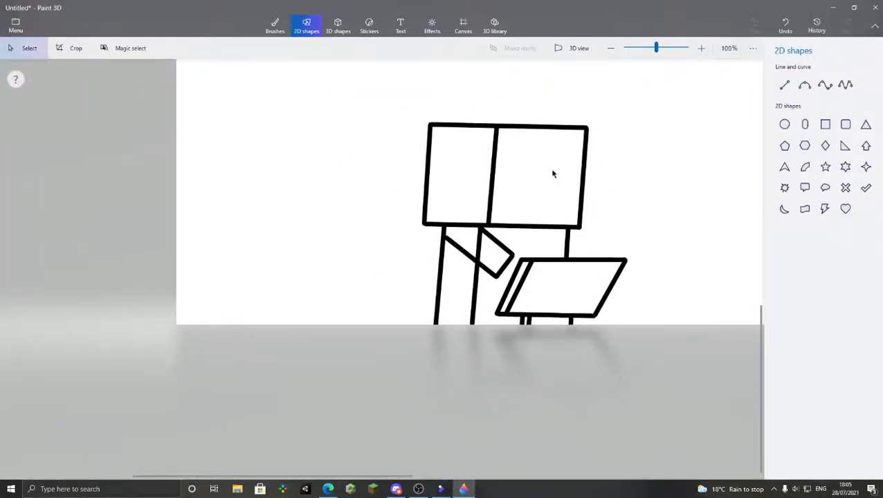
scroll(434, 252, "up", 8)
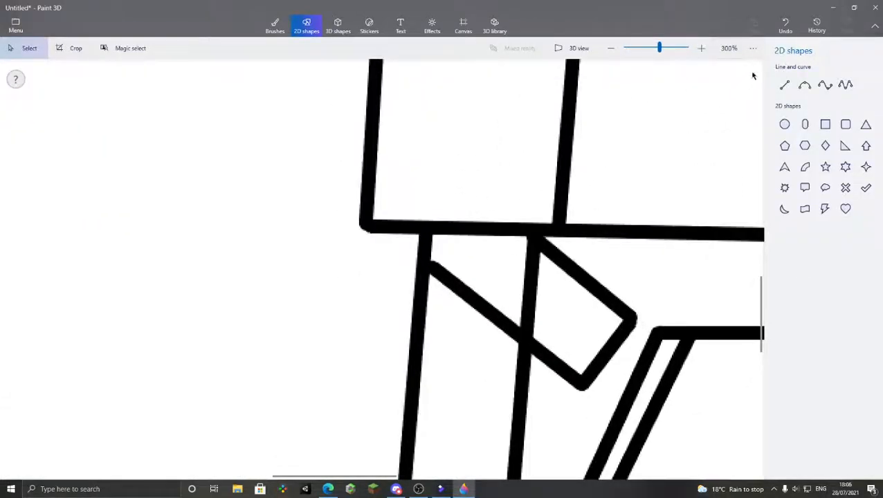
Undo the three lines that form the slanted arm below the large board
left_click(786, 29)
left_click(786, 29)
left_click(787, 29)
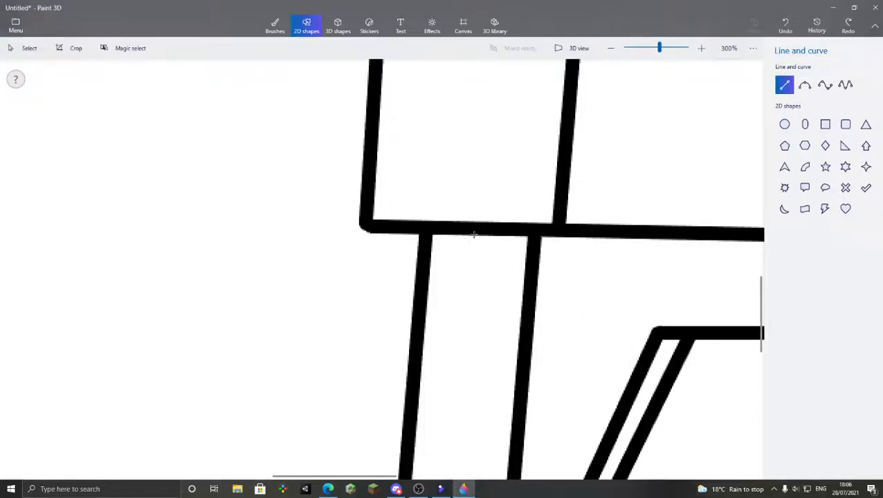
Draw two parallel diagonals, from the large board's base between the left leg lines and from the leftmost leg line, joined at their lower ends
left_click_drag(483, 244, 605, 344)
left_click(718, 131)
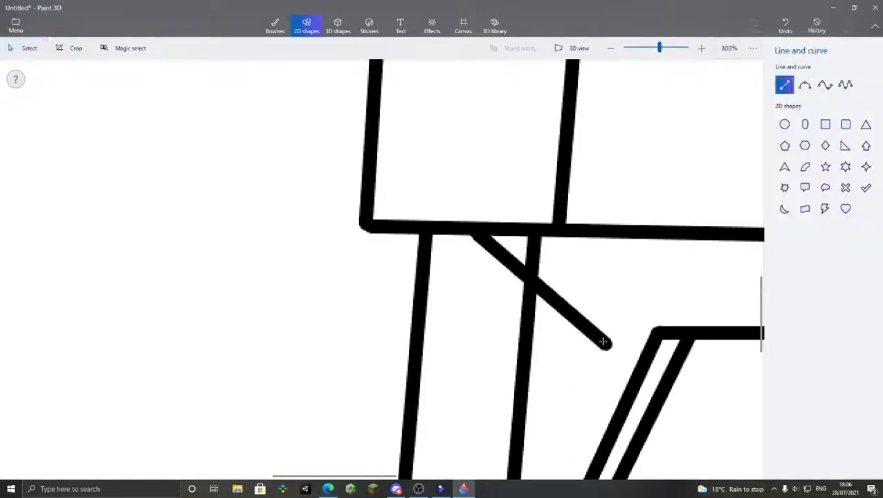
left_click_drag(587, 357, 422, 283)
left_click(724, 153)
left_click(784, 84)
key("Escape")
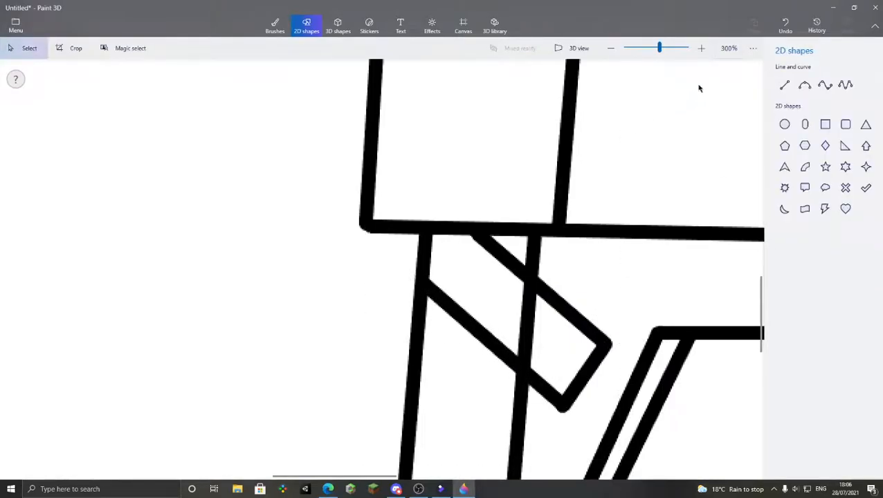
Close the slanted arm's upper end with a short line from the leftmost leg line up to the large board's base
left_click(785, 87)
left_click_drag(422, 281, 471, 227)
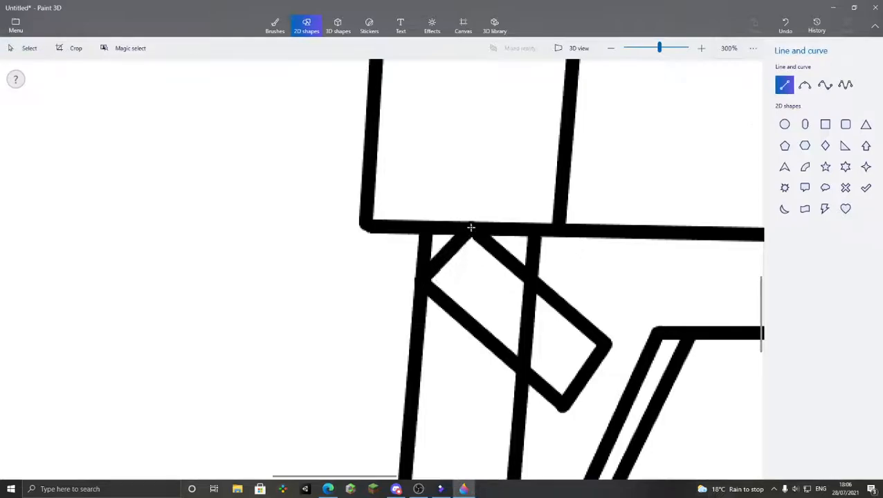
key("Escape")
scroll(554, 189, "down", 5)
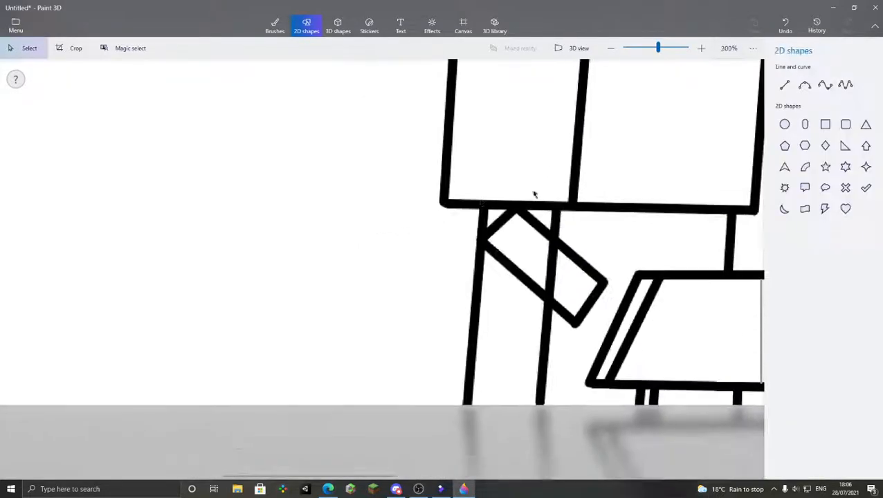
scroll(617, 191, "up", 5)
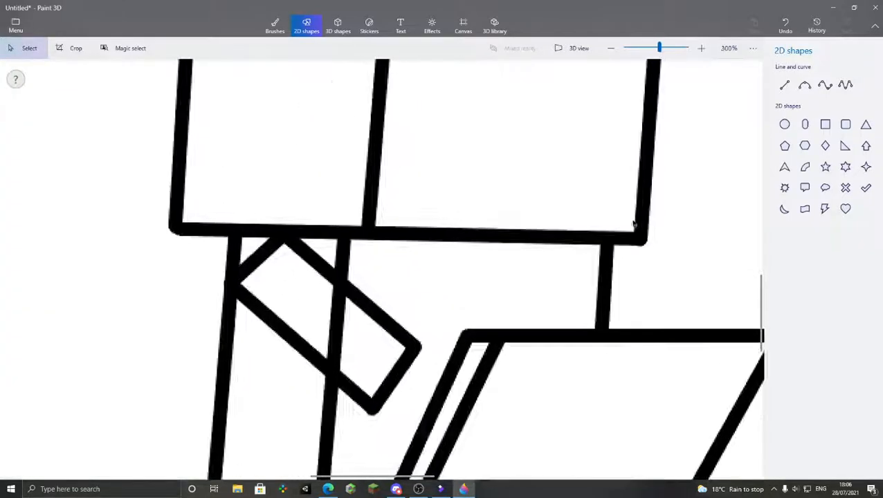
Draw two roughly parallel diagonals from the right leg line to the slanted board's upper edge, one from the leg's top and a shorter one below
left_click(784, 88)
scroll(611, 243, "down", 2)
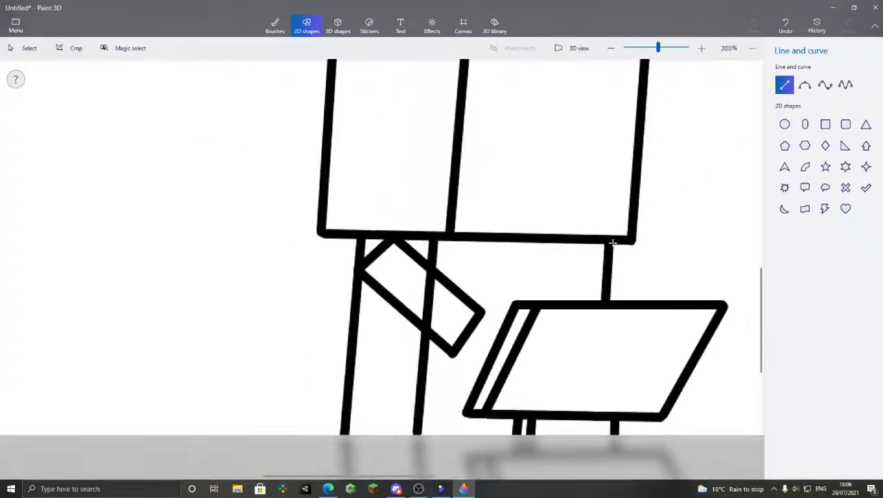
mouse_move(615, 248)
left_mouse_down()
mouse_move(640, 302)
mouse_move(718, 305)
mouse_move(709, 282)
mouse_move(695, 293)
mouse_move(706, 304)
left_mouse_up()
left_click(711, 147)
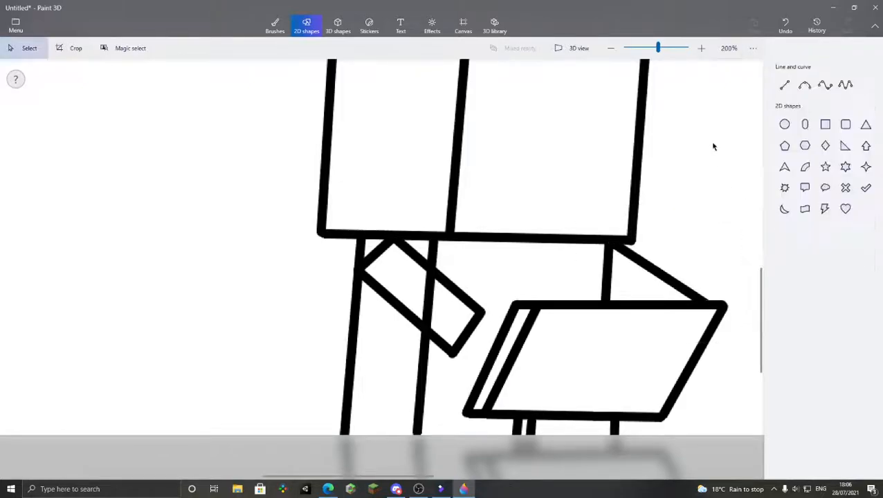
left_click(783, 85)
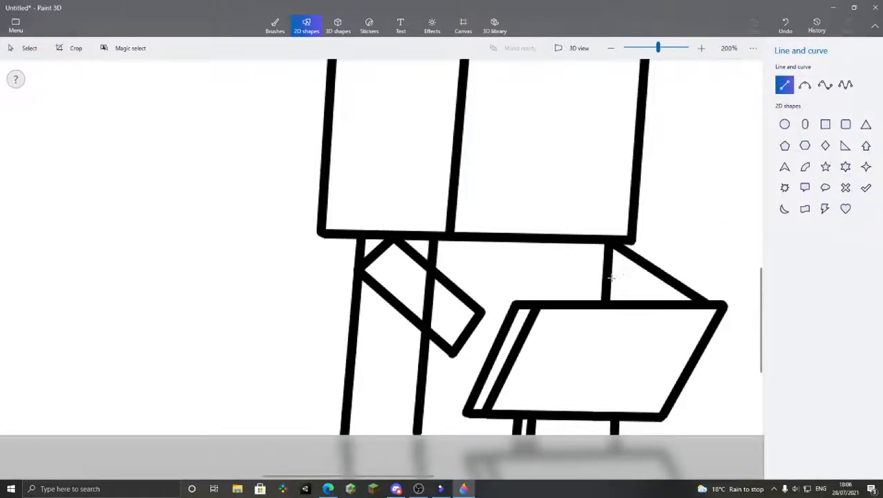
mouse_move(623, 286)
left_mouse_down()
mouse_move(660, 301)
mouse_move(640, 305)
mouse_move(651, 306)
left_mouse_up()
left_click(697, 177)
Draw a diagonal line down-right from the large board's lower-right corner, parallel to the long diagonal beneath it
left_click(784, 85)
scroll(437, 183, "down", 5)
scroll(461, 276, "up", 4)
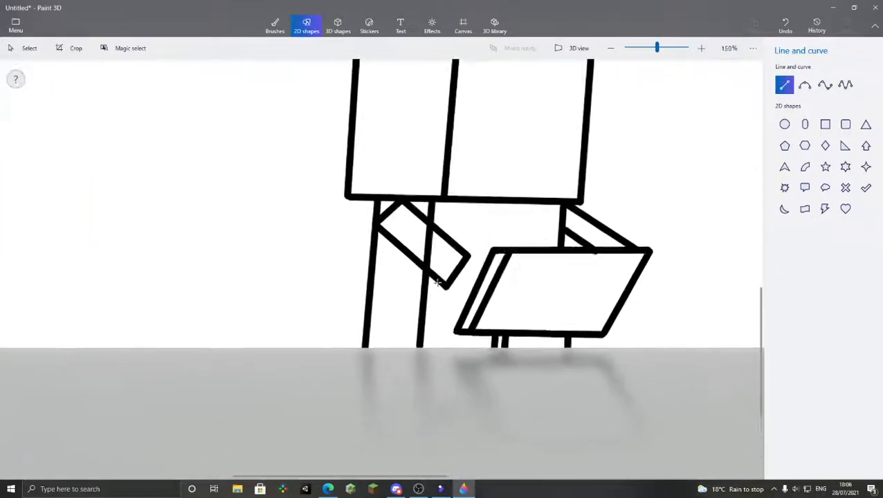
scroll(483, 256, "down", 3)
scroll(674, 190, "up", 4)
scroll(623, 186, "up", 2)
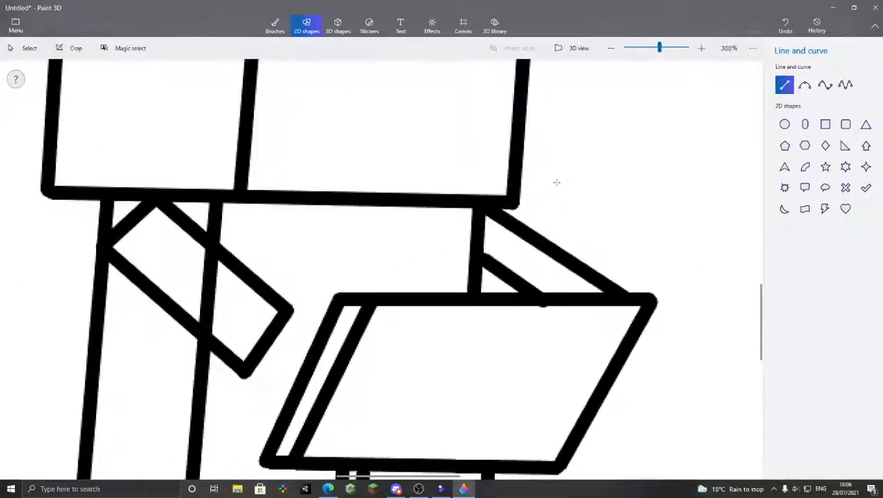
left_click_drag(519, 187, 642, 263)
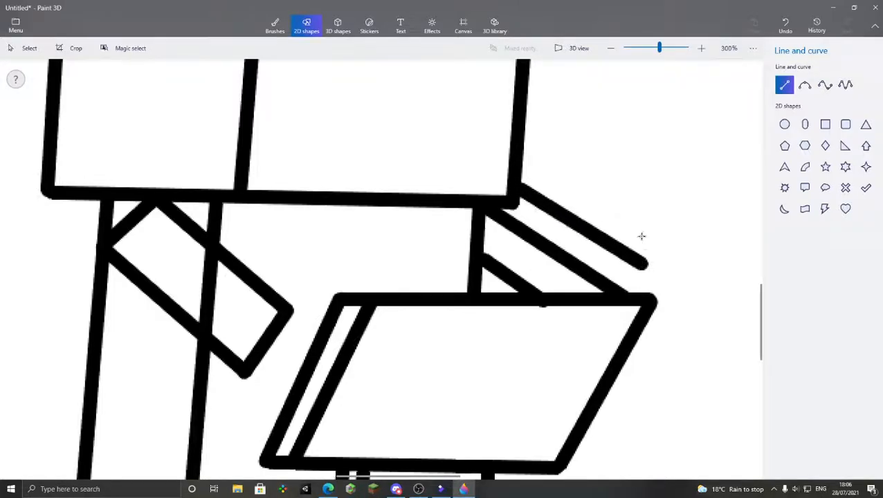
left_click(681, 97)
Close the right arm's outer end with a short line between the outer diagonal and the slanted board's upper edge
left_click(784, 85)
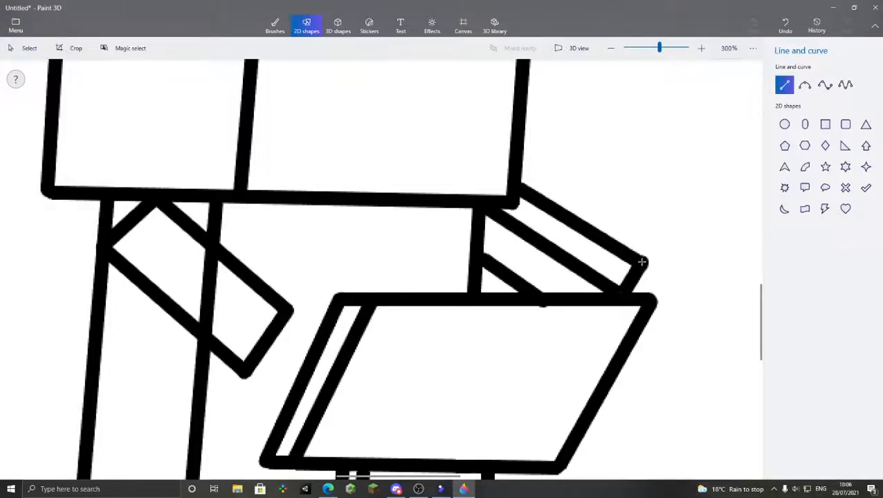
left_click_drag(639, 264, 638, 262)
left_click(664, 135)
scroll(640, 134, "down", 6)
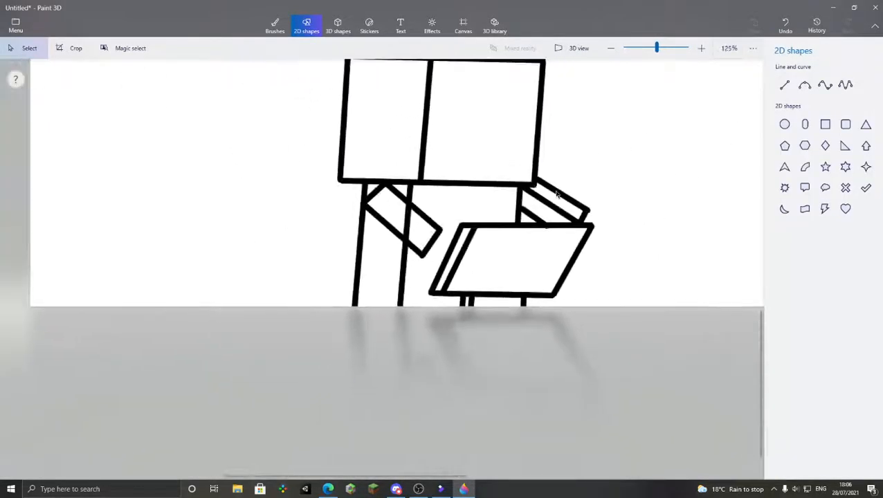
Draw a short straight line leftward from the left arm's lowest corner, crossing the second leg line
scroll(387, 345, "up", 6)
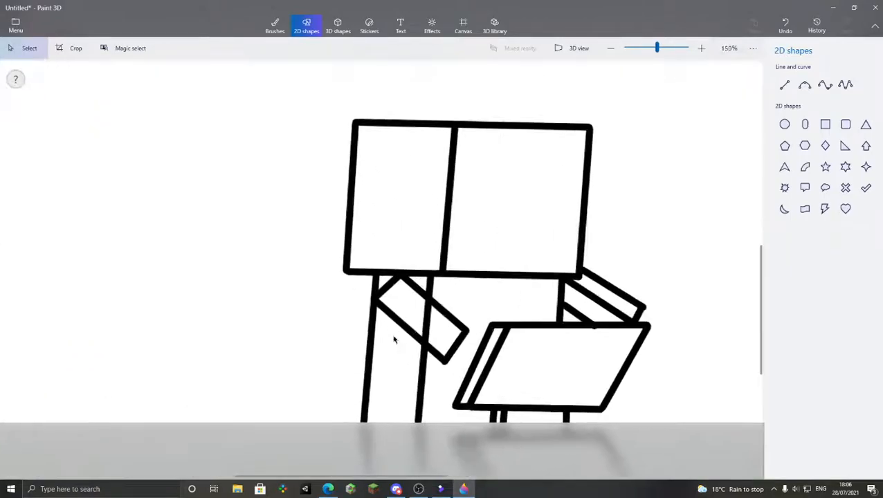
scroll(407, 320, "up", 1)
left_click(783, 84)
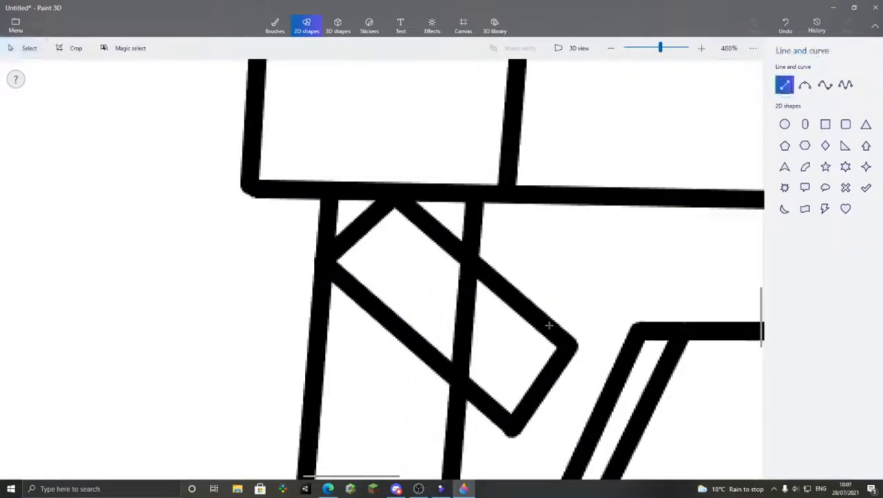
left_click_drag(510, 429, 424, 422)
left_click(660, 146)
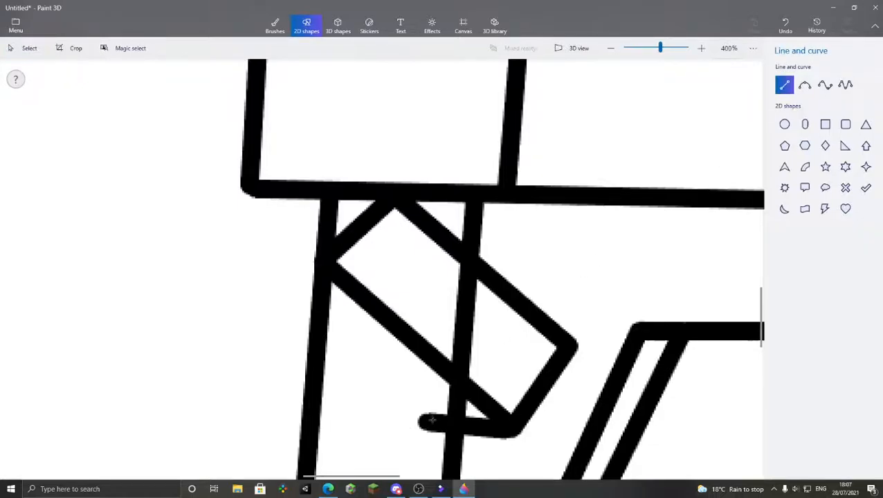
Draw a diagonal from the short line's left end up to the outer leg line, parallel to the left arm's long lower edge
mouse_move(422, 420)
left_mouse_down()
mouse_move(345, 329)
mouse_move(327, 319)
mouse_move(325, 328)
left_mouse_up()
left_click(569, 181)
scroll(593, 176, "down", 5)
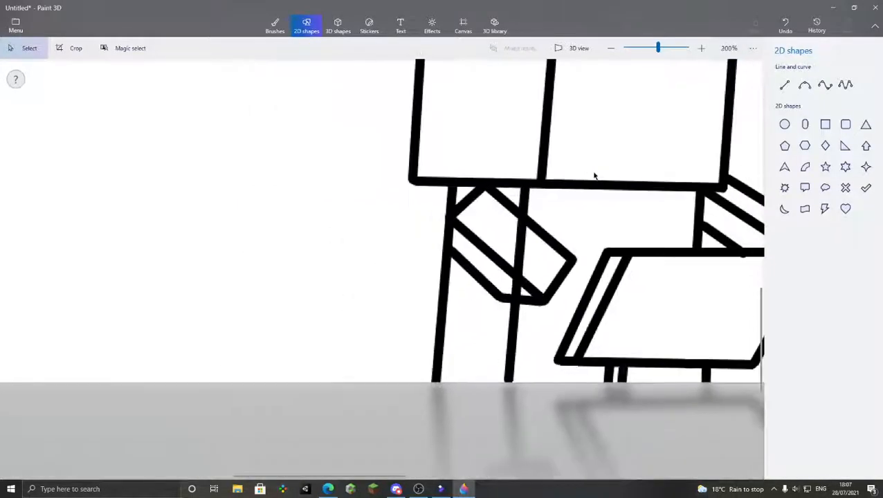
scroll(594, 176, "down", 2)
scroll(506, 305, "up", 2)
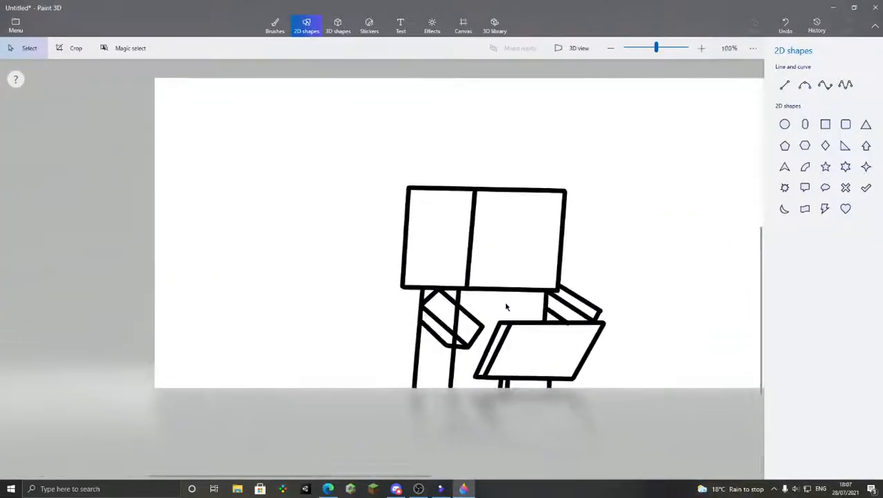
Close the left arm's upper-left end with two short lines that meet just outside the outer leg line
scroll(392, 315, "up", 2)
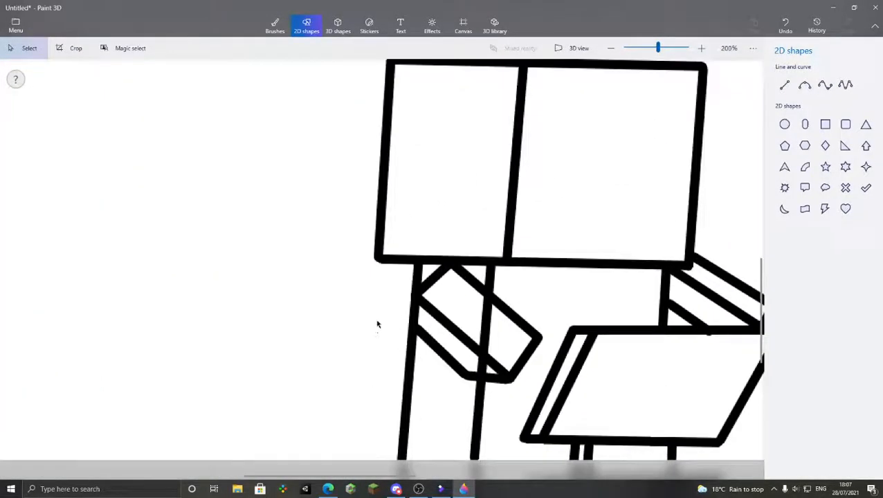
scroll(381, 320, "up", 3)
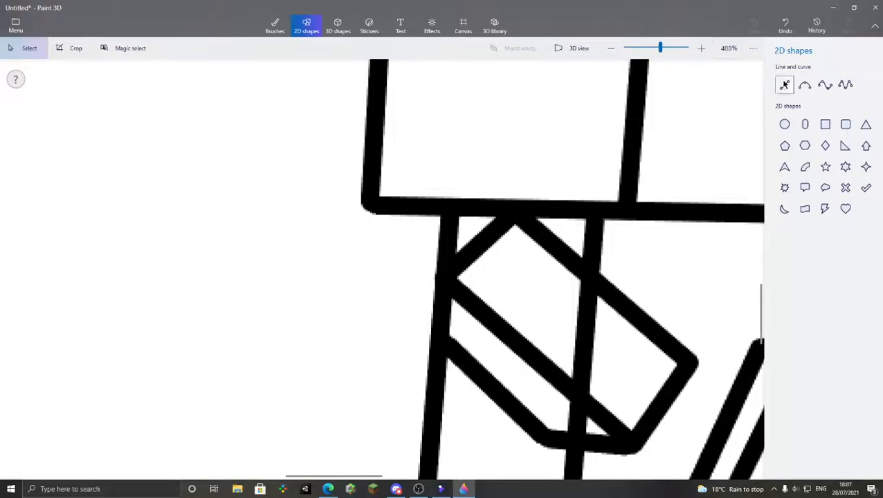
left_click(784, 85)
left_click_drag(434, 282, 423, 327)
left_click(698, 147)
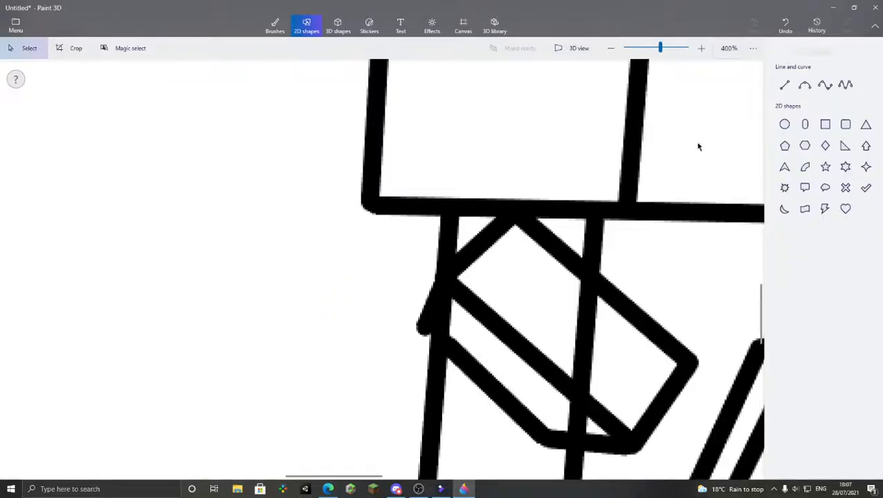
left_click(786, 85)
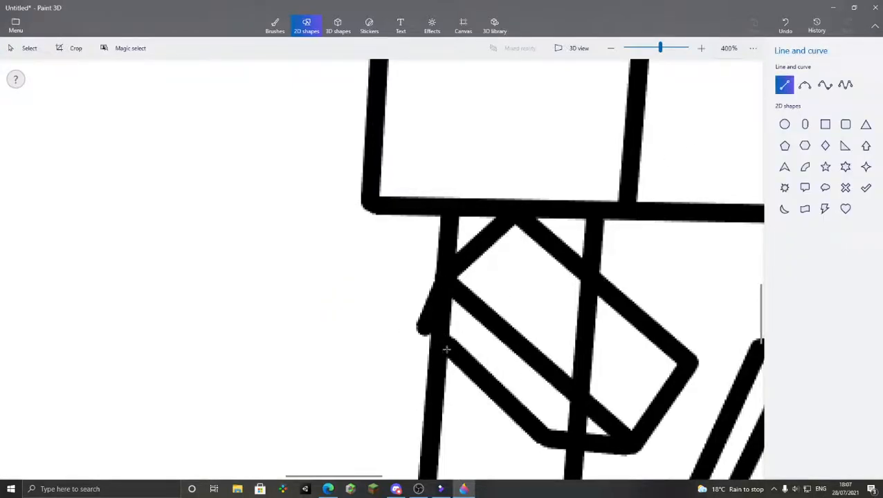
left_click_drag(426, 328, 443, 349)
left_click(592, 180)
Draw a short line down-right from the middle of the left arm's outer end
scroll(596, 178, "down", 5)
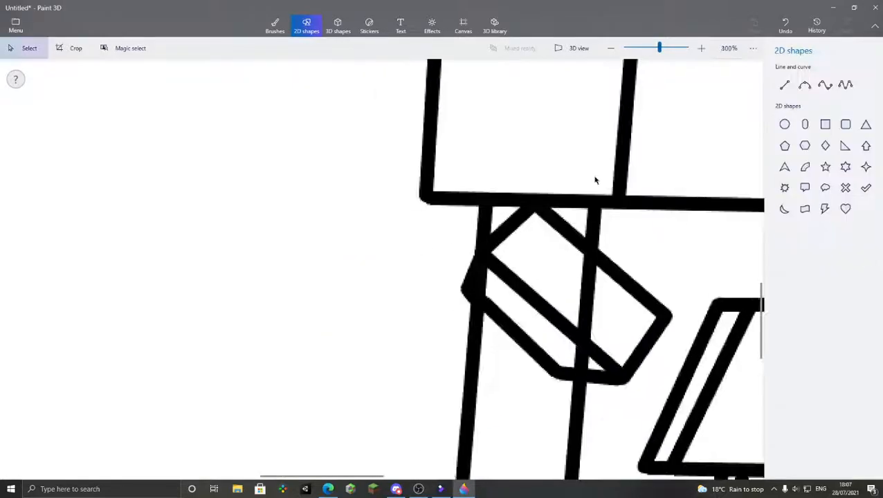
scroll(611, 235, "down", 5)
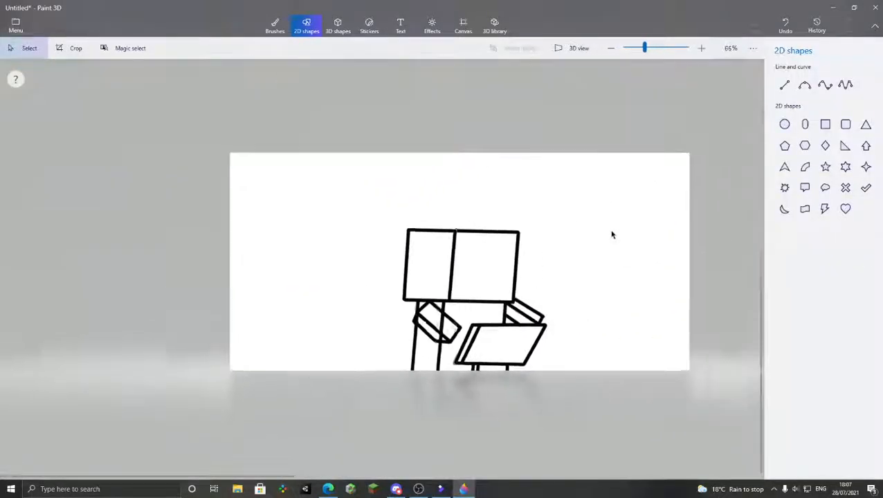
scroll(378, 335, "up", 6)
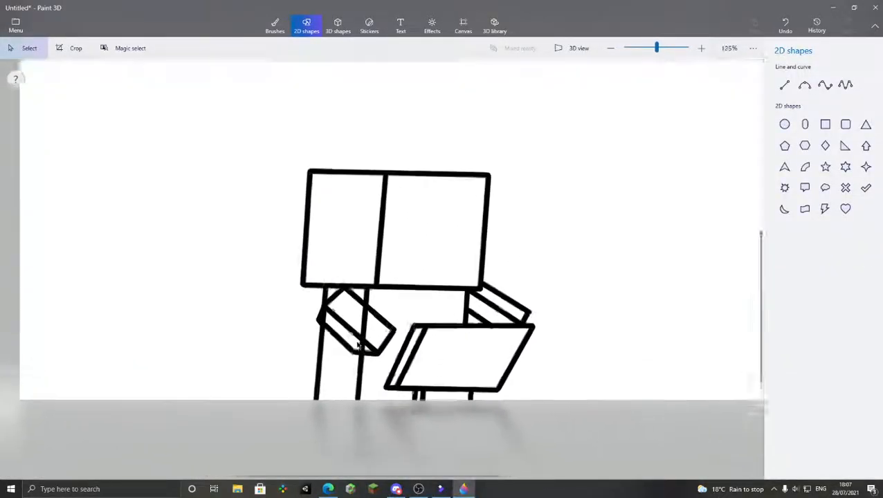
scroll(364, 331, "up", 3)
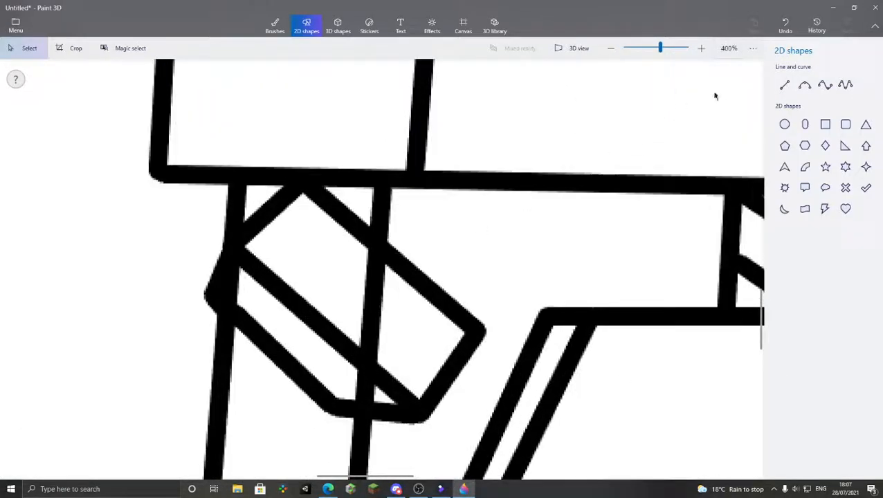
left_click(783, 85)
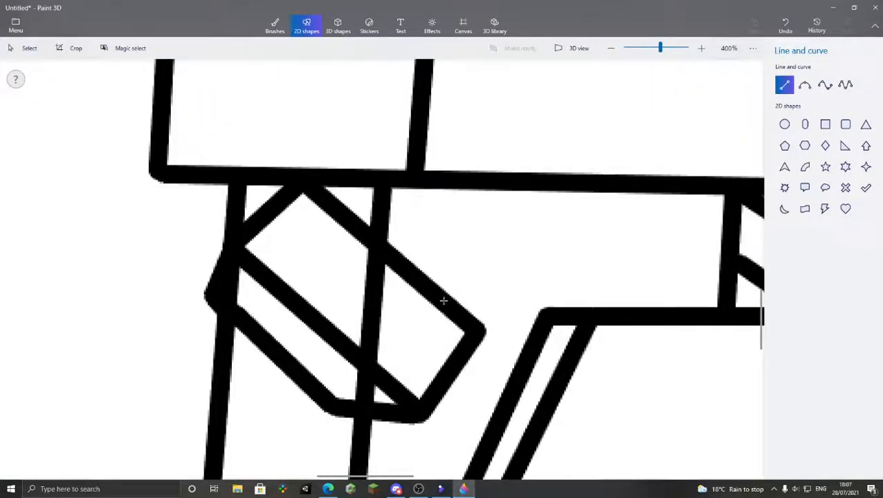
left_click_drag(460, 362, 474, 388)
left_click(565, 275)
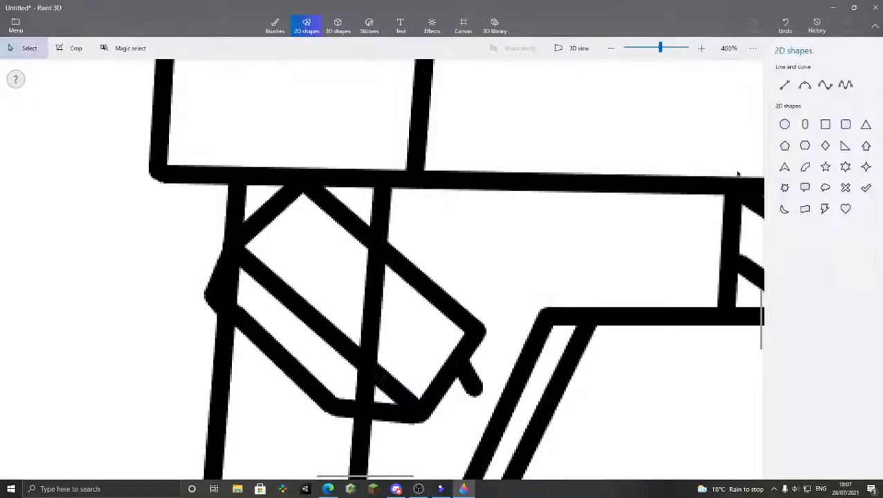
Draw a steep diagonal past the left arm's outer corner toward the slanted board, and join its upper end to the arm's upper edge
left_click(784, 84)
left_click_drag(443, 253, 504, 357)
left_click(642, 164)
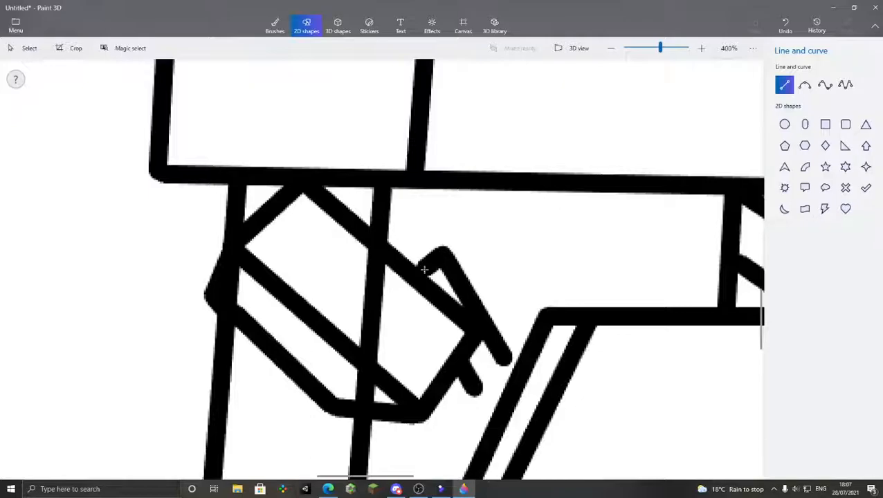
left_click_drag(417, 271, 417, 268)
left_click(604, 185)
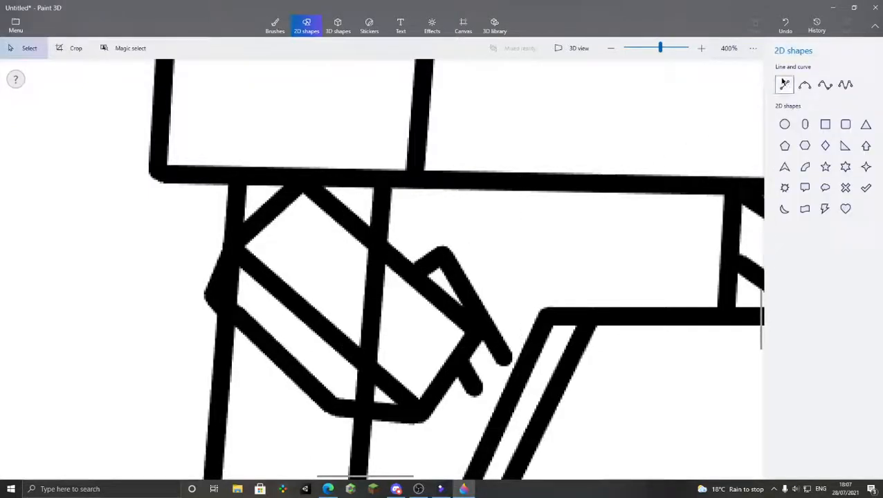
Extend the steep diagonal's lower end down to the slanted board and connect it to the short line below the arm
left_click(784, 84)
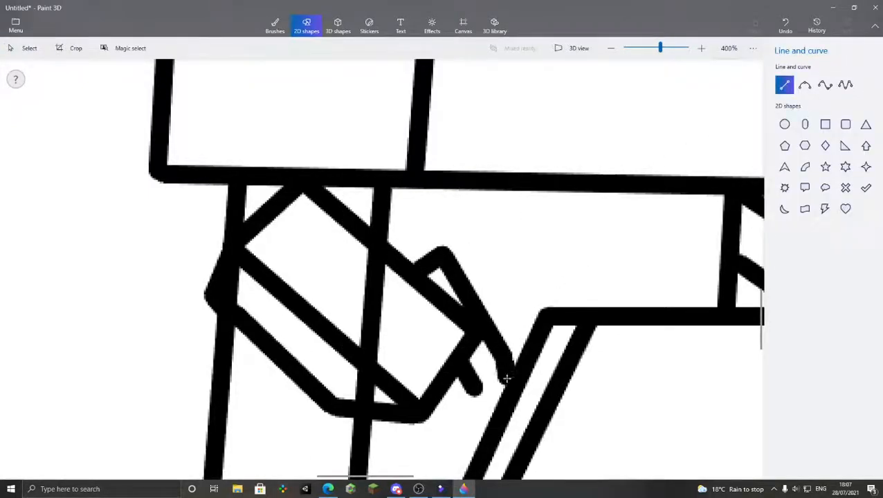
left_click_drag(511, 381, 511, 381)
left_click(635, 207)
left_click(786, 86)
left_click_drag(498, 399, 499, 400)
left_click(596, 193)
scroll(601, 189, "down", 5)
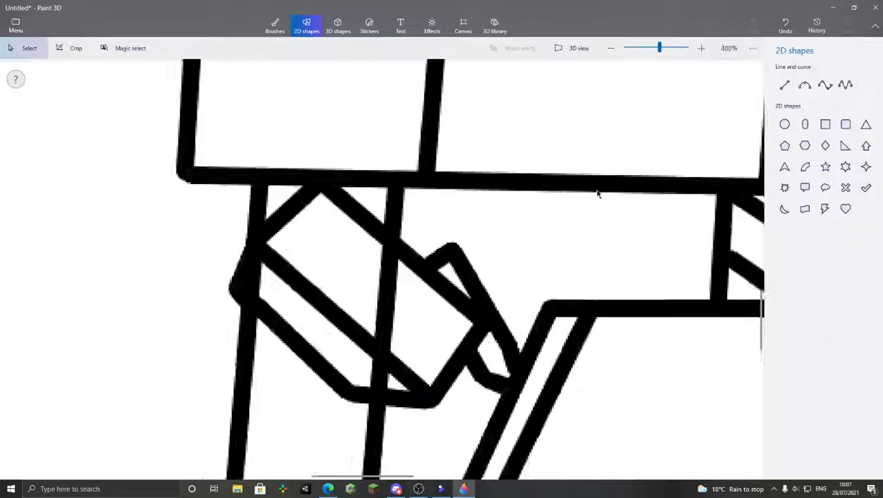
scroll(534, 262, "down", 6)
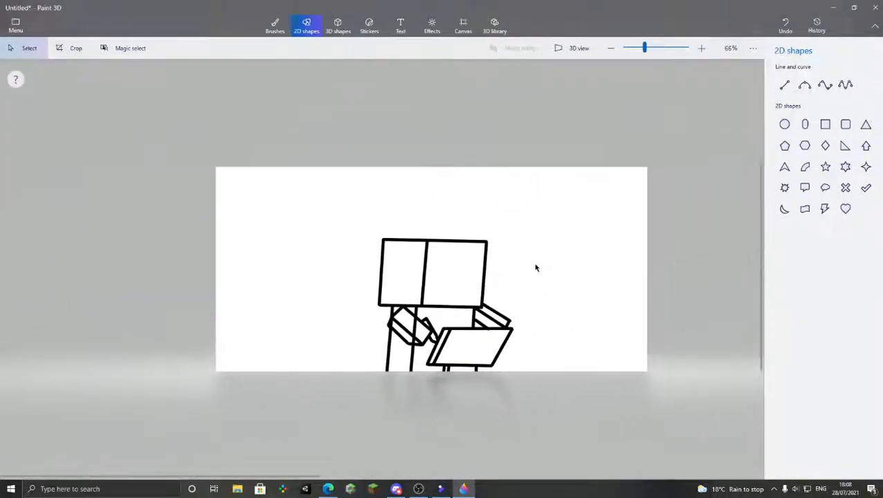
scroll(393, 341, "up", 2)
scroll(394, 342, "up", 8)
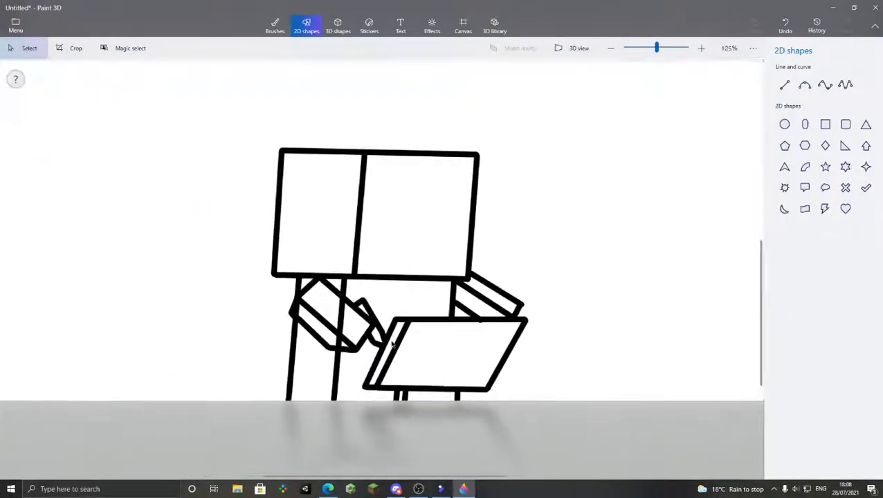
scroll(427, 284, "up", 4)
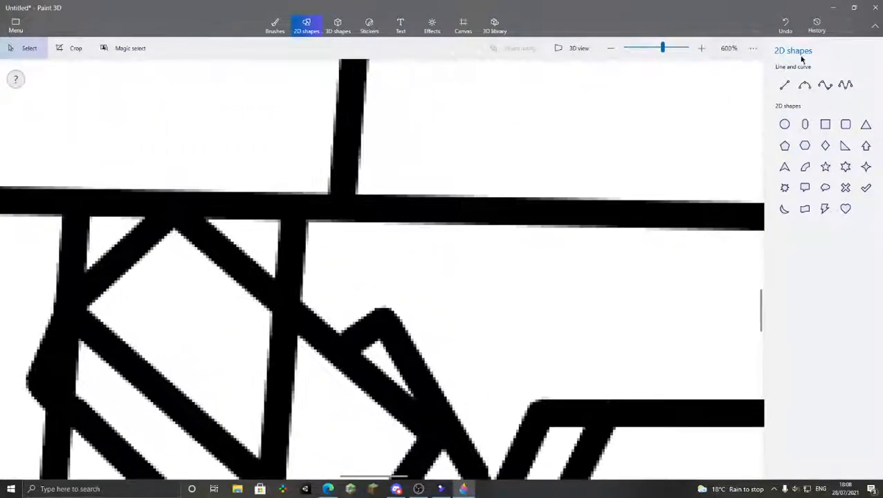
left_click(783, 86)
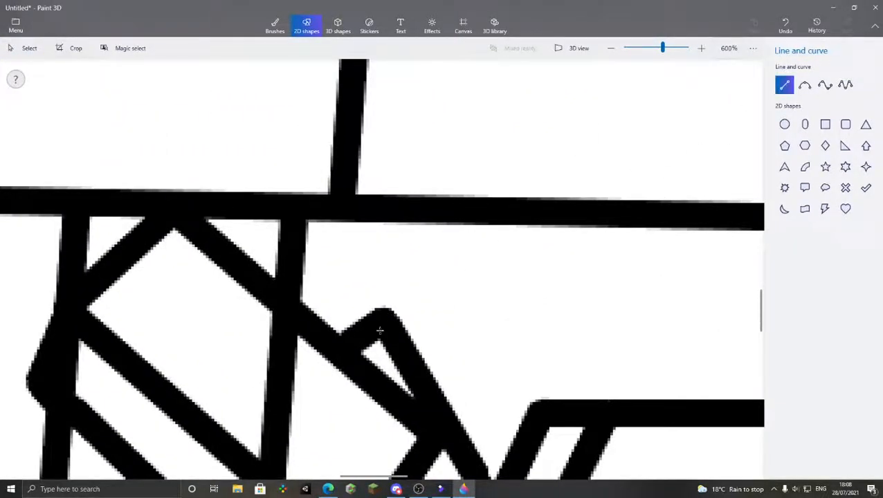
left_click_drag(389, 321, 460, 335)
scroll(553, 242, "down", 4)
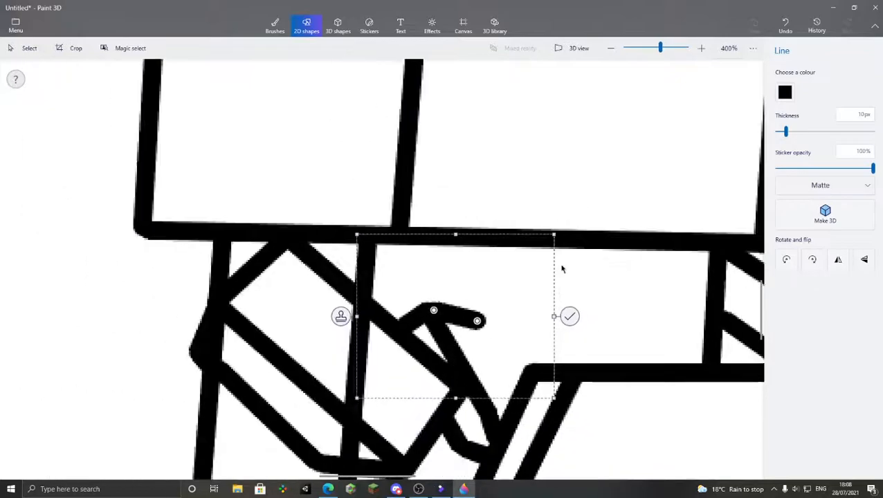
left_click(610, 263)
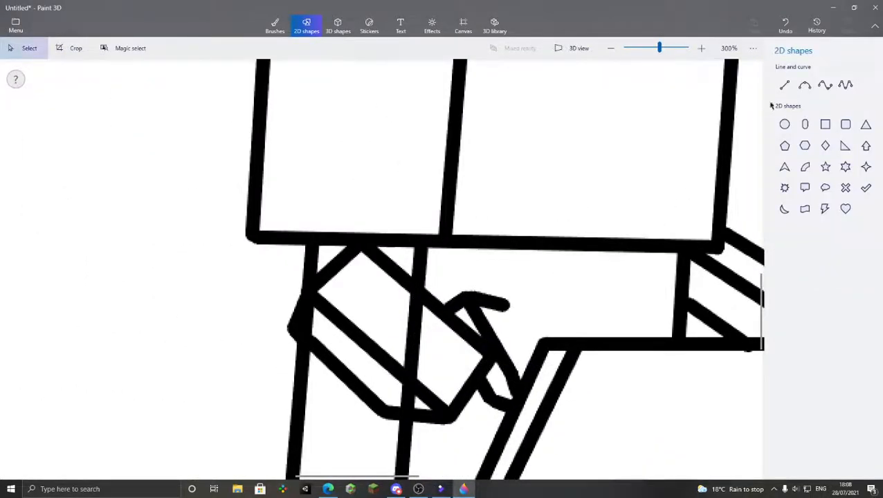
left_click(787, 26)
Draw a short line rightward from the forearm's top corner and continue it with a parallel diagonal down to the slanted board's upper-left corner
scroll(455, 309, "up", 4)
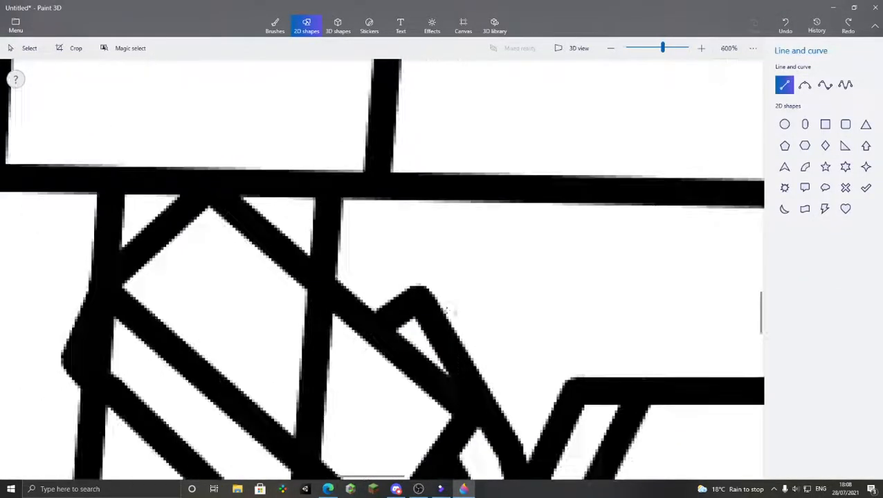
left_click_drag(430, 297, 550, 413)
left_click(670, 158)
left_click(784, 85)
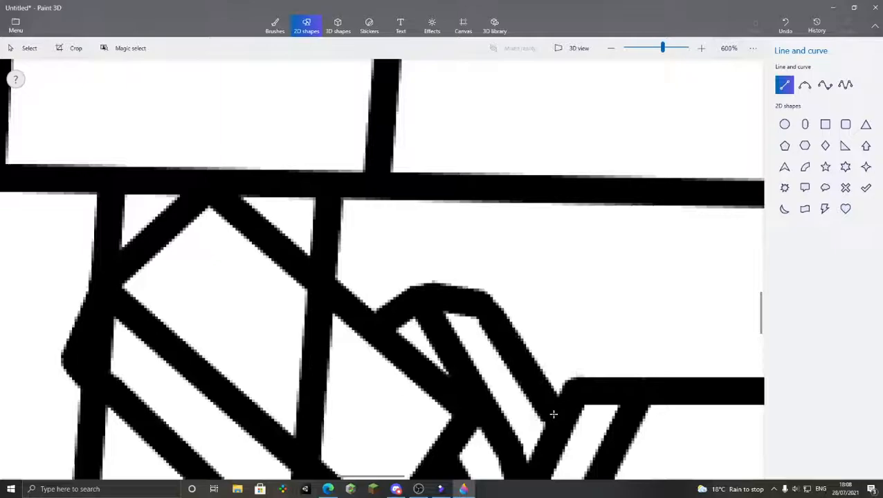
left_click(692, 203)
Erase the inner leg line just above the left arm's lower edge with the 6px Eraser
scroll(692, 203, "down", 4)
scroll(535, 254, "down", 2)
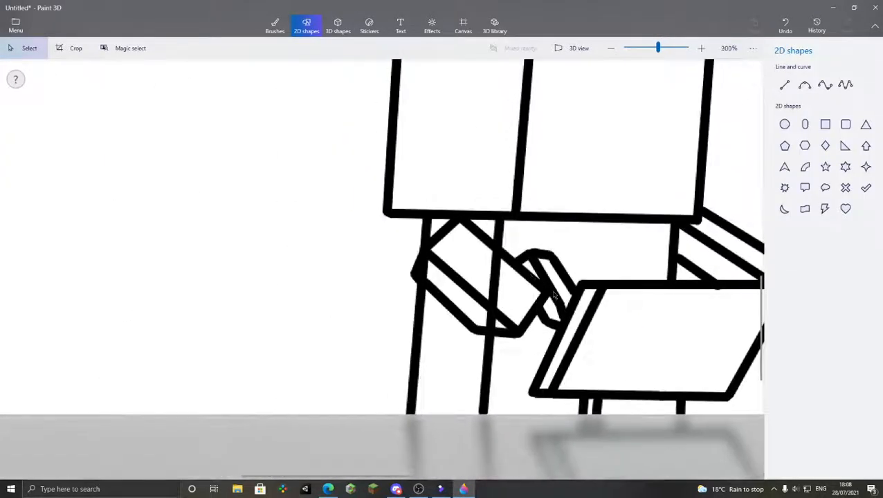
scroll(522, 224, "down", 5)
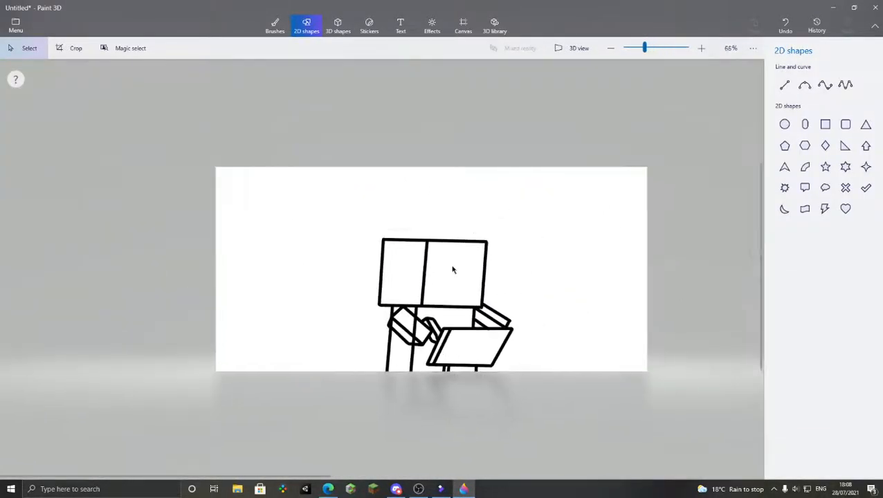
scroll(476, 304, "up", 5)
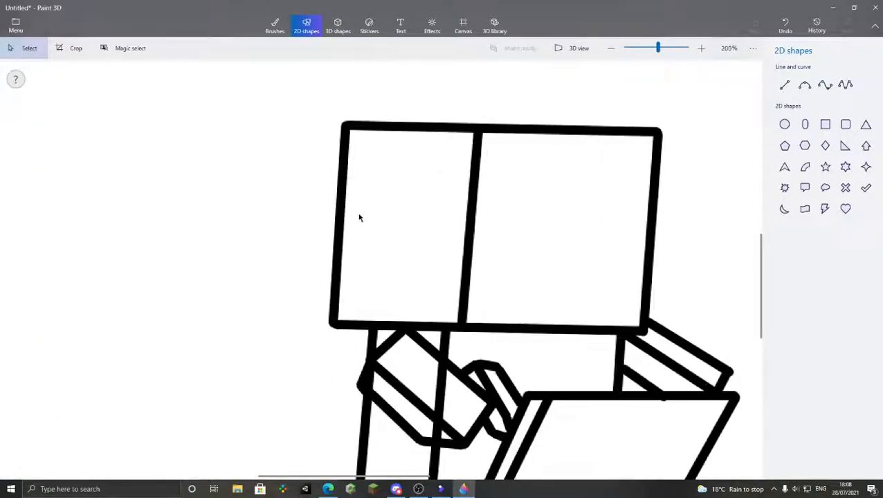
scroll(367, 346, "down", 1)
scroll(374, 285, "up", 6)
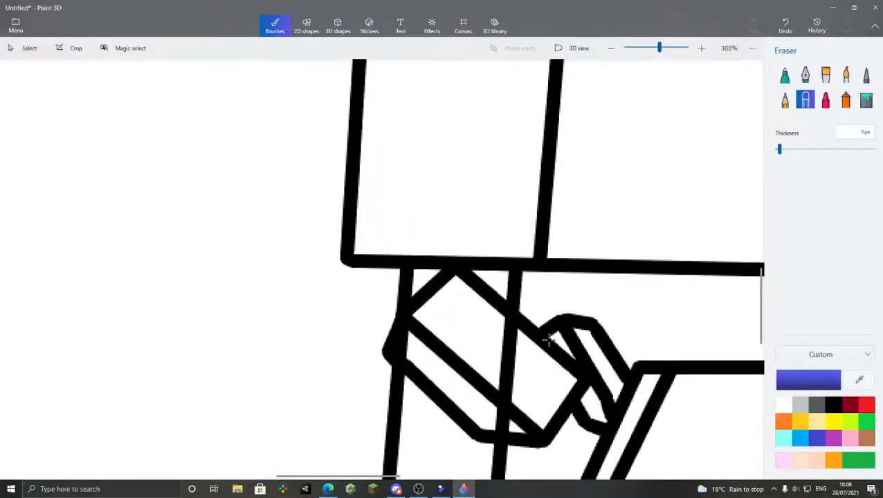
scroll(526, 388, "up", 10)
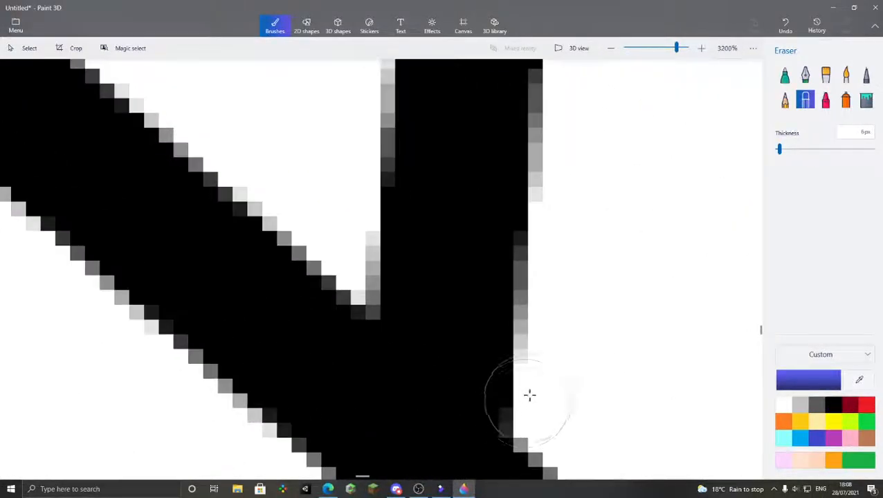
mouse_move(529, 395)
left_mouse_down()
mouse_move(433, 325)
mouse_move(393, 284)
mouse_move(378, 250)
mouse_move(525, 263)
mouse_move(550, 297)
mouse_move(510, 285)
left_mouse_up()
scroll(510, 285, "down", 10)
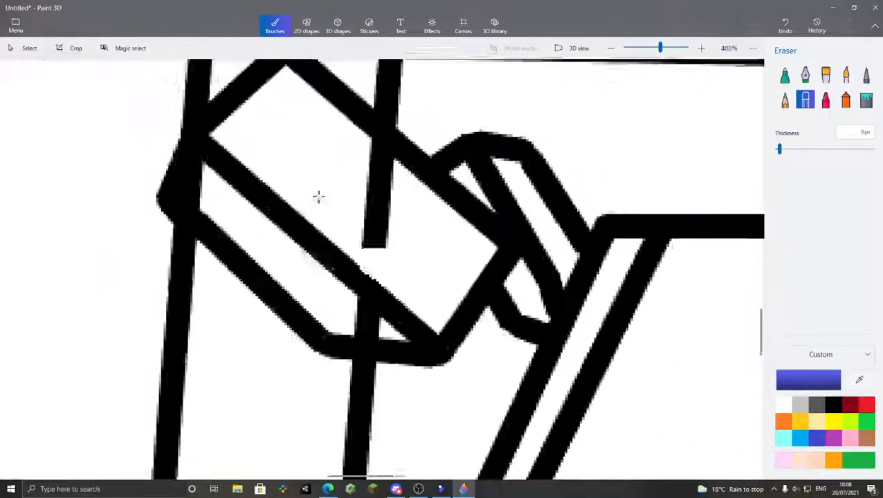
Erase the remaining part of the inner leg line inside the left arm's front face, starting just below the arm's upper edge
scroll(310, 170, "up", 10)
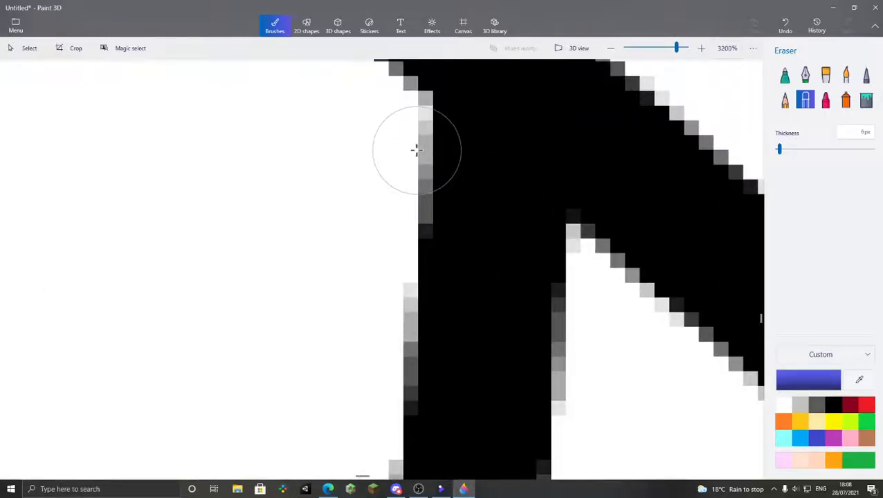
mouse_move(420, 144)
left_mouse_down()
mouse_move(444, 185)
mouse_move(533, 250)
mouse_move(547, 270)
mouse_move(542, 324)
mouse_move(418, 228)
left_mouse_up()
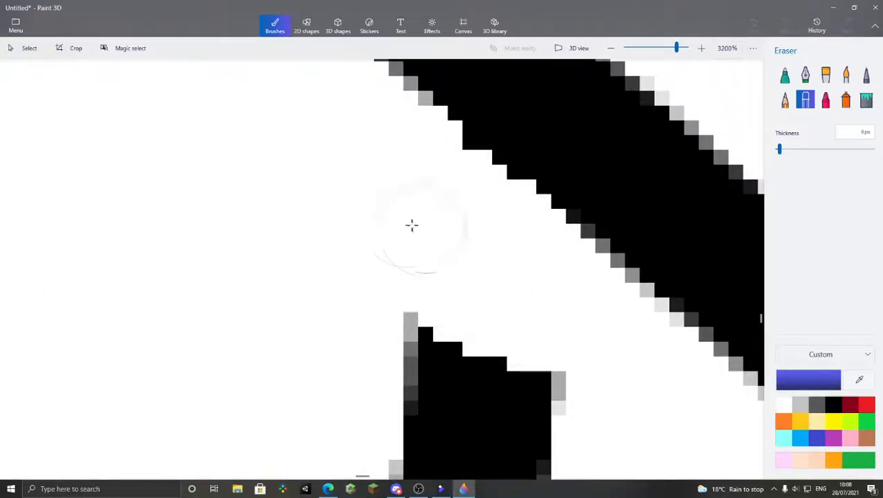
scroll(281, 137, "down", 7)
scroll(343, 183, "up", 10)
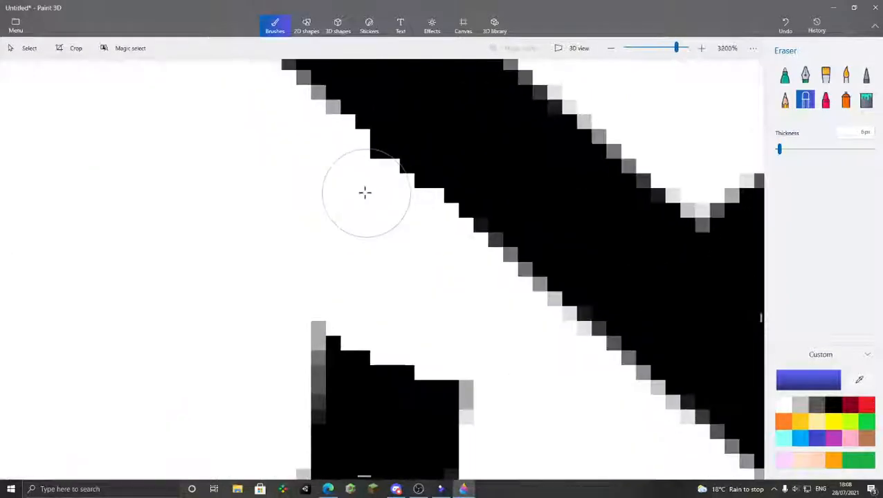
scroll(335, 180, "down", 9)
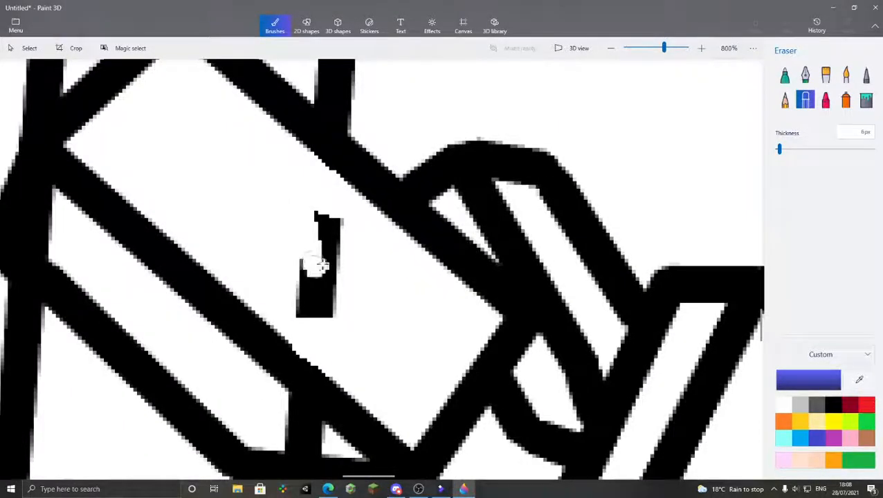
mouse_move(319, 266)
left_mouse_down()
mouse_move(305, 214)
mouse_move(323, 237)
mouse_move(340, 232)
mouse_move(324, 300)
left_mouse_up()
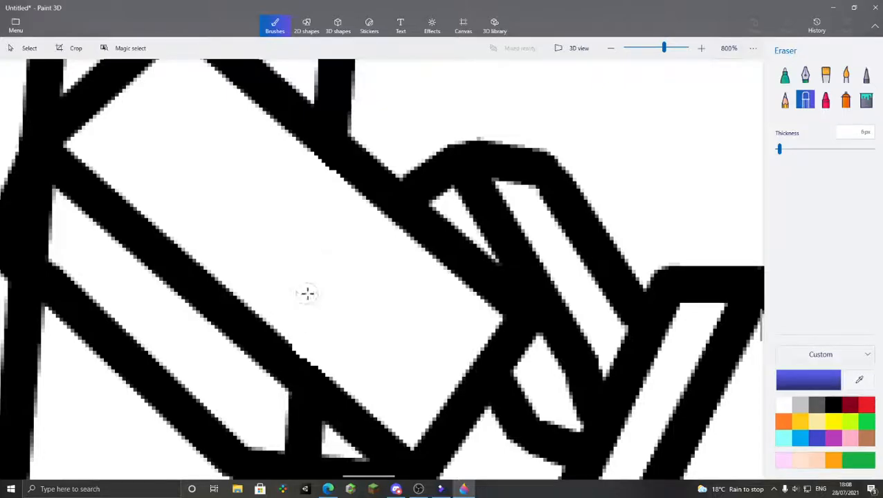
Erase the inner leg line crossing the left arm's lower side face and clean up the face's edge
scroll(307, 293, "down", 6)
scroll(298, 271, "down", 3)
scroll(401, 200, "down", 1)
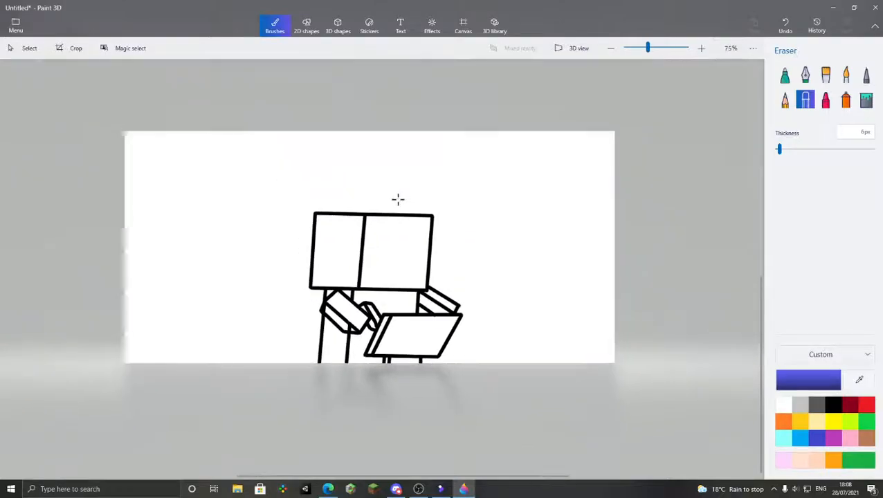
scroll(302, 364, "up", 3)
scroll(343, 333, "up", 10)
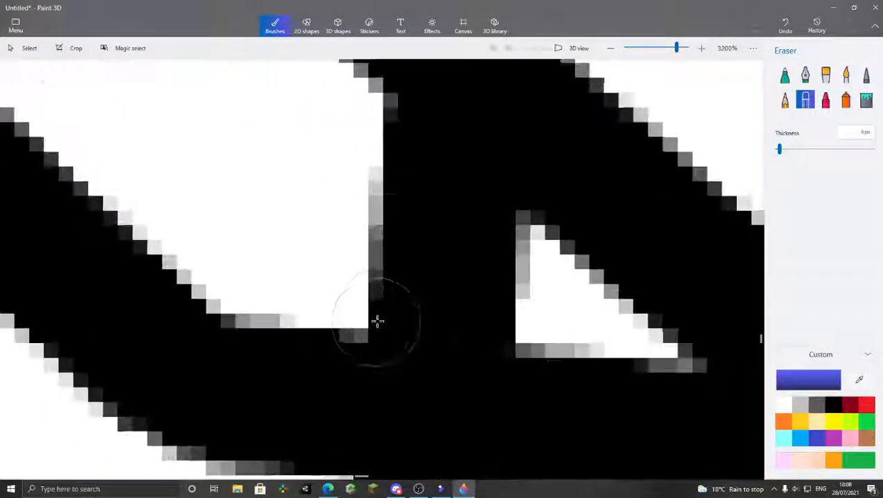
mouse_move(398, 297)
left_mouse_down()
mouse_move(490, 301)
mouse_move(504, 275)
mouse_move(498, 260)
mouse_move(406, 222)
mouse_move(371, 184)
mouse_move(363, 155)
mouse_move(453, 229)
left_mouse_up()
scroll(318, 174, "down", 4)
scroll(342, 151, "up", 4)
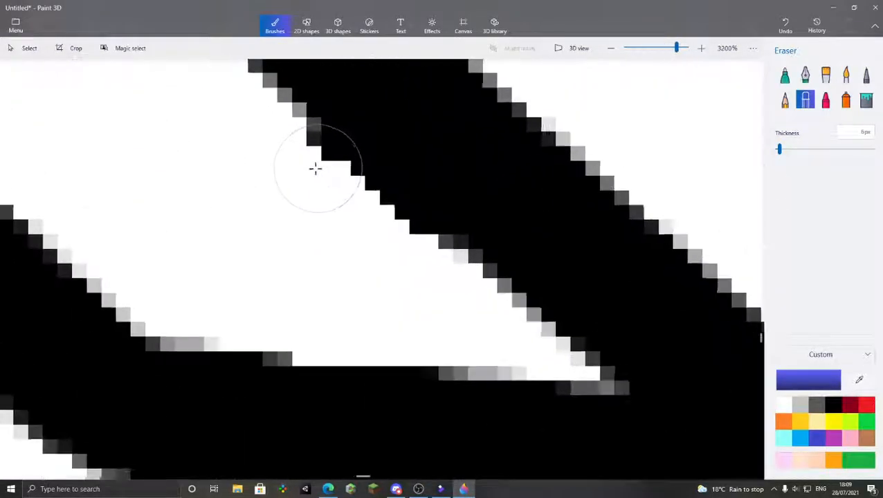
left_click_drag(288, 171, 376, 239)
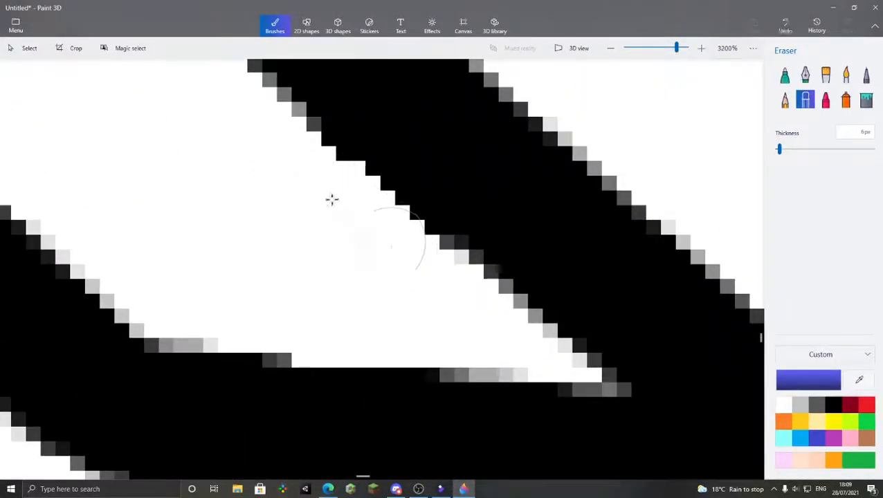
scroll(303, 172, "down", 2)
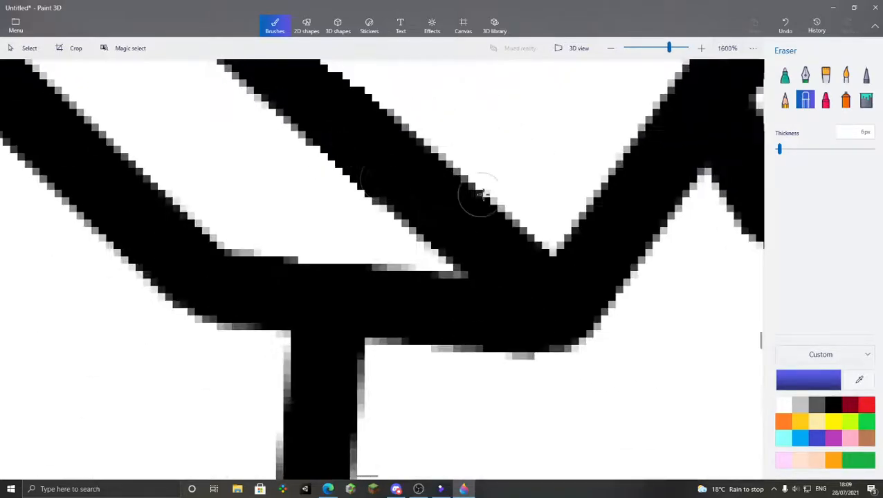
scroll(484, 195, "down", 8)
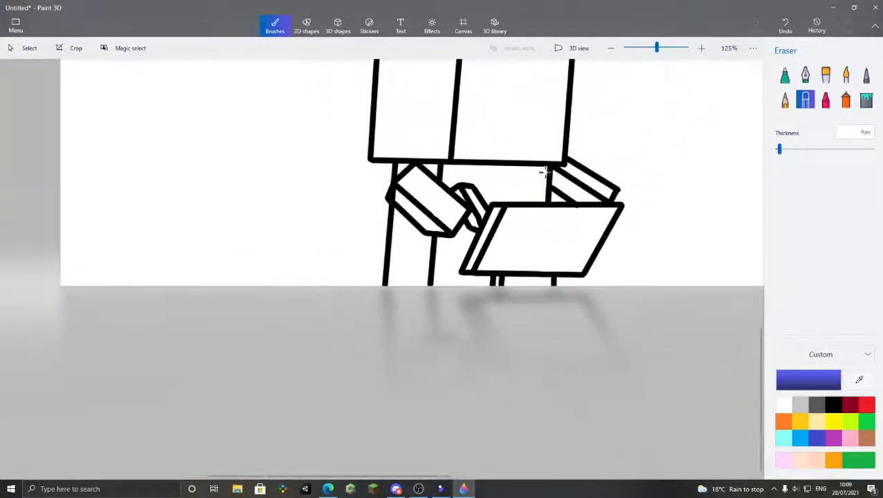
Examine the whole line drawing, including the divided board, both arms and the slanted board
scroll(546, 172, "down", 2)
scroll(372, 320, "up", 2)
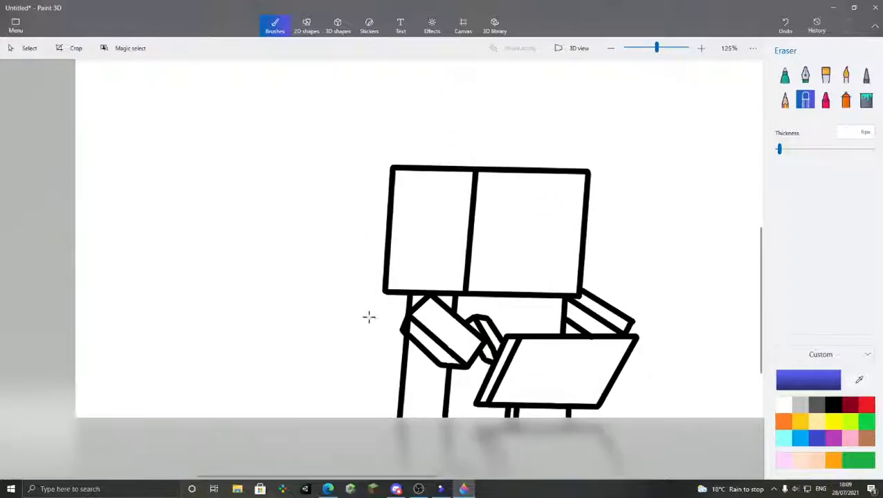
scroll(479, 361, "up", 1)
scroll(430, 200, "down", 3)
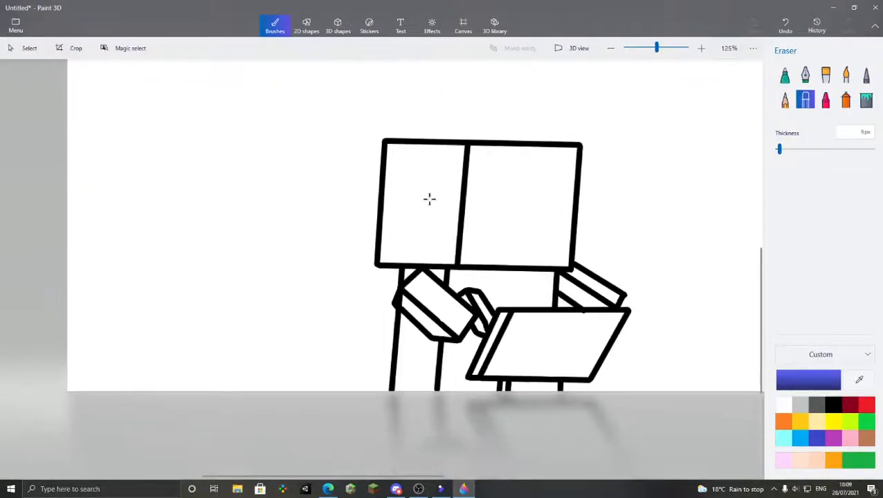
scroll(377, 337, "up", 2)
scroll(377, 337, "up", 3)
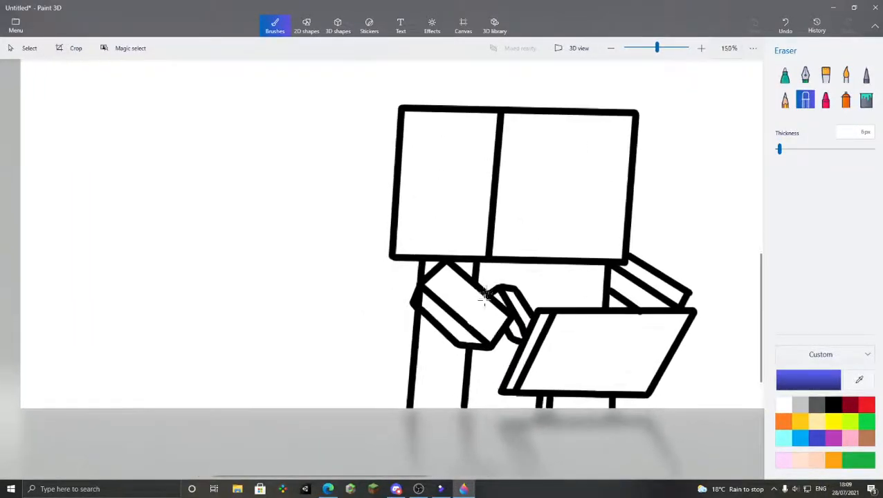
scroll(474, 199, "down", 5)
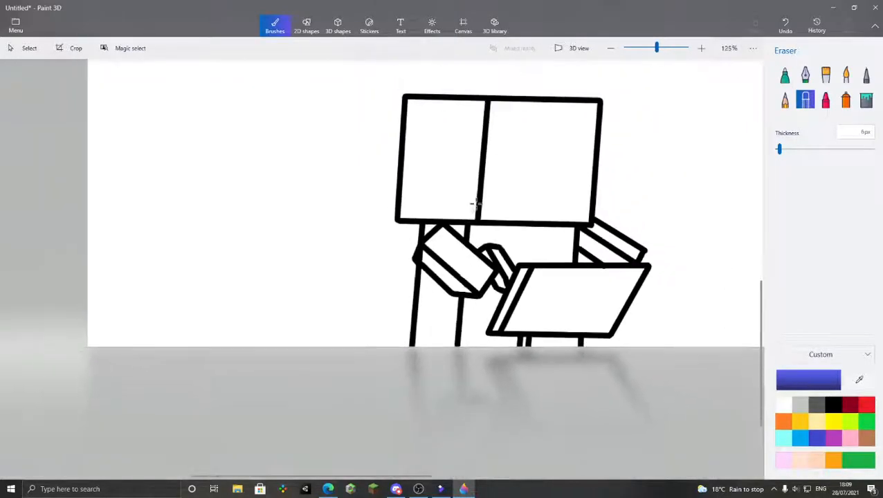
scroll(322, 307, "up", 1)
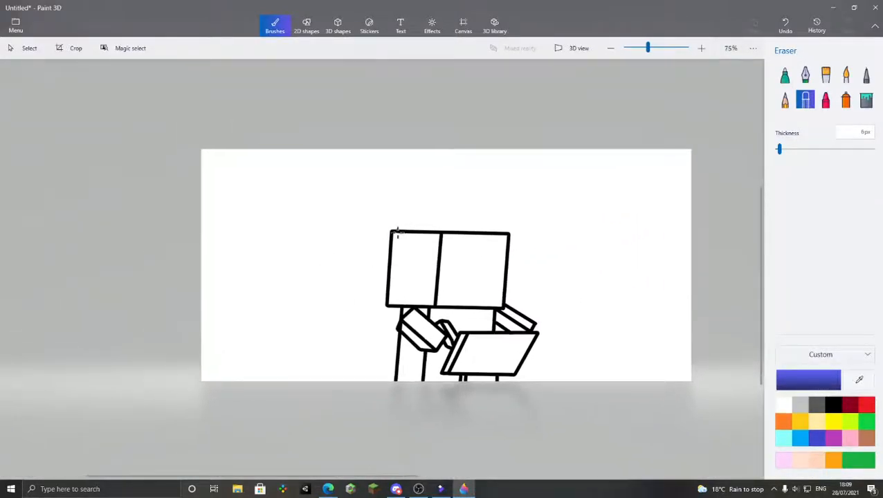
Draw a straight 10px black line across the left arm's front face, parallel to the arm's lower end
left_click(303, 28)
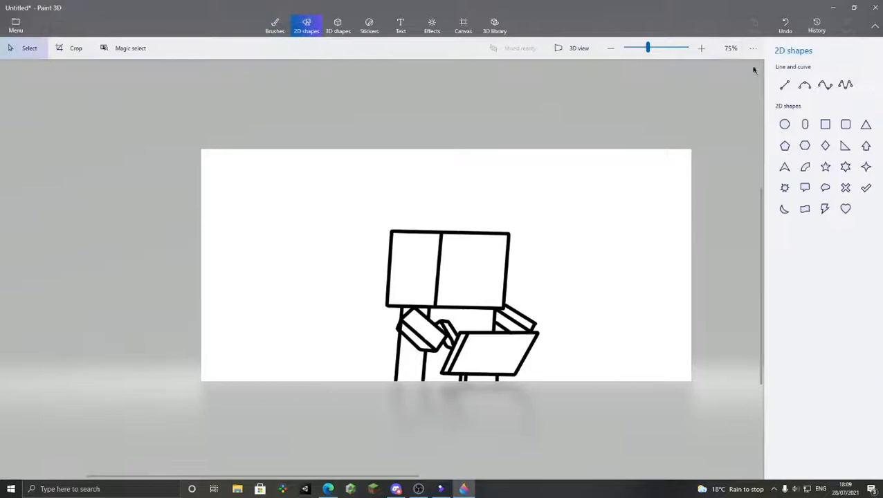
left_click(784, 84)
scroll(460, 263, "down", 3)
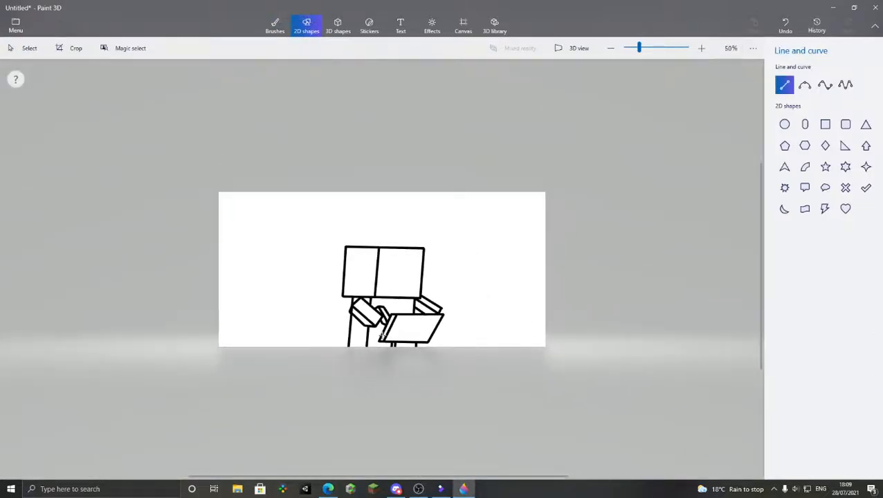
scroll(382, 334, "up", 5)
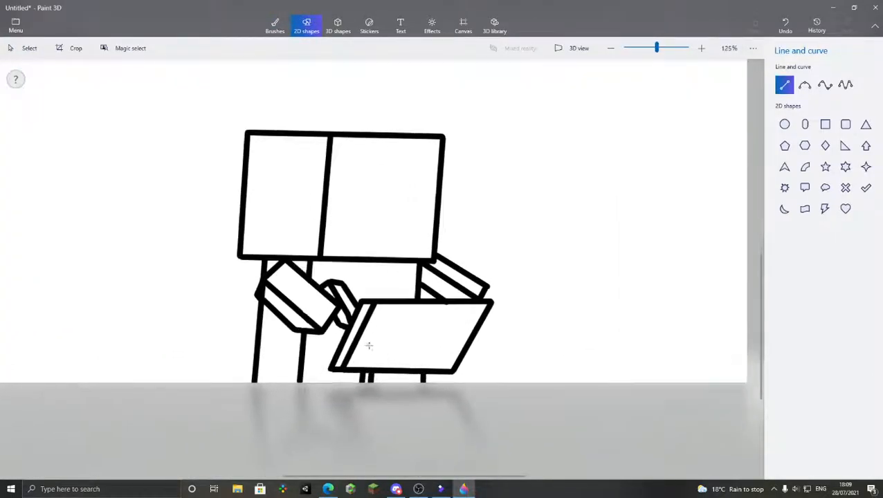
scroll(372, 347, "up", 8)
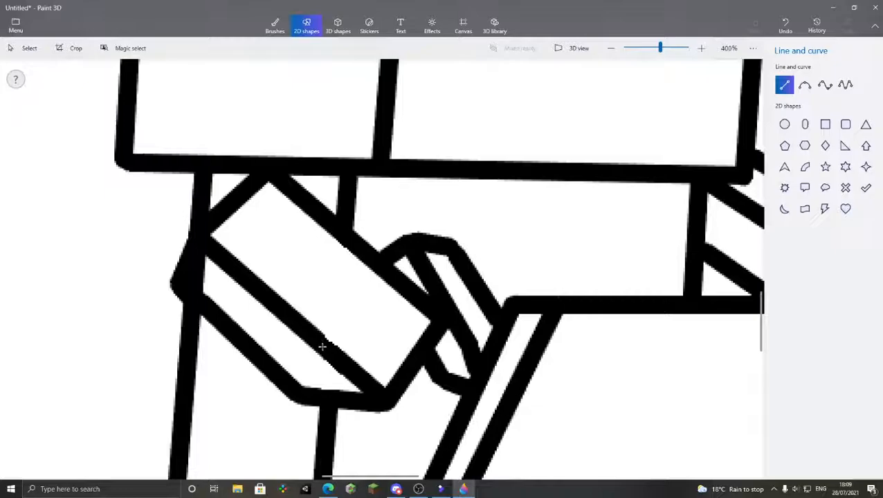
left_click_drag(328, 340, 386, 277)
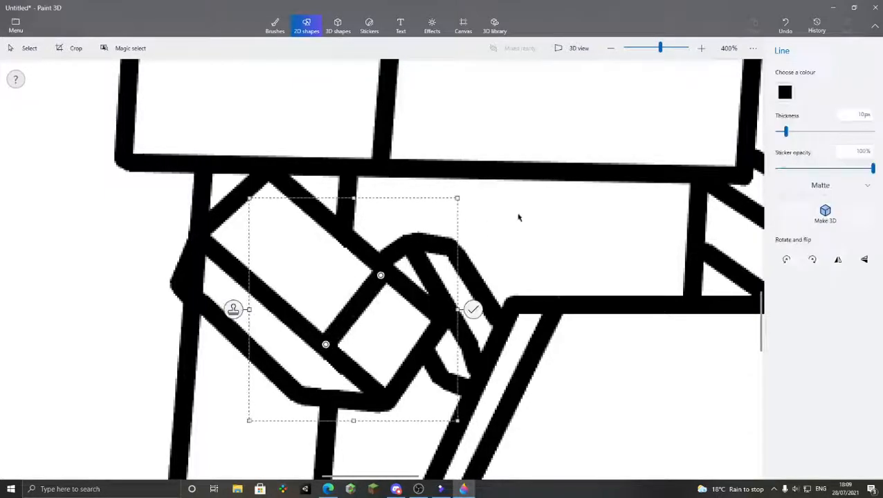
left_click(642, 161)
Continue the cuff line with a short line across the left arm's lower side face to its outer edge
left_click(784, 84)
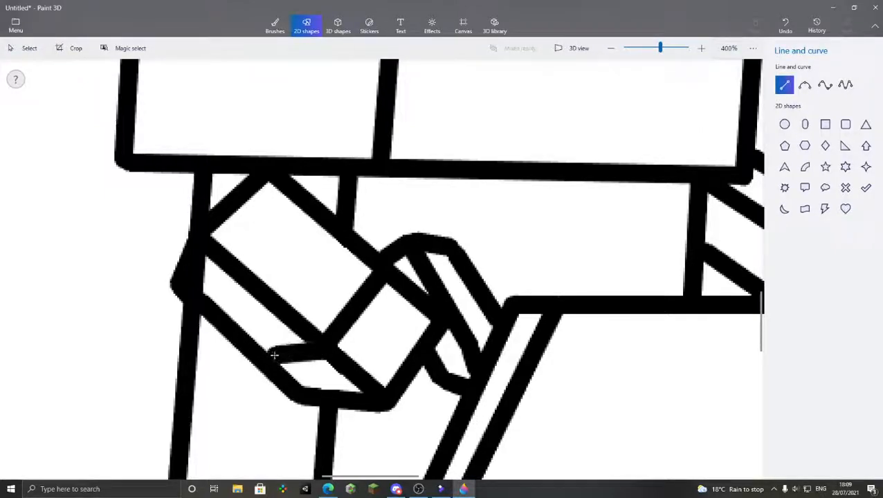
left_click_drag(267, 355, 266, 354)
left_click(627, 193)
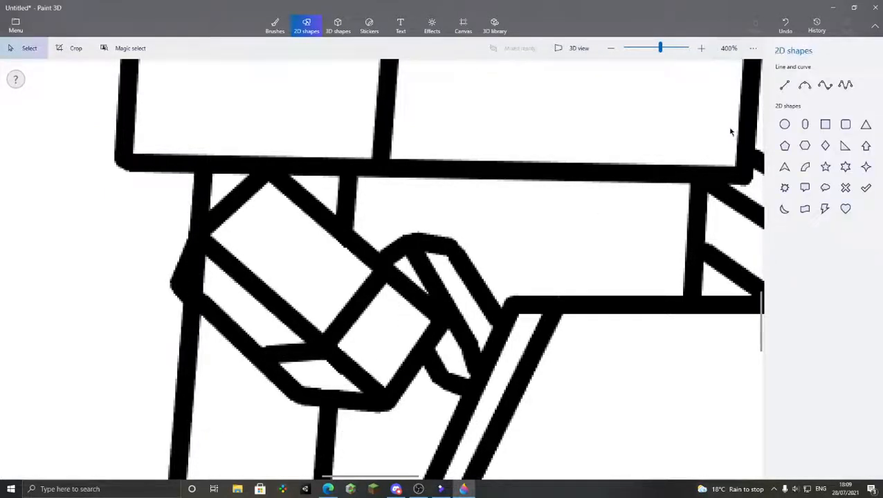
Draw a cuff line across the right arm's upper face and continue it diagonally across the lower face to the slanted board's top edge
left_click(785, 85)
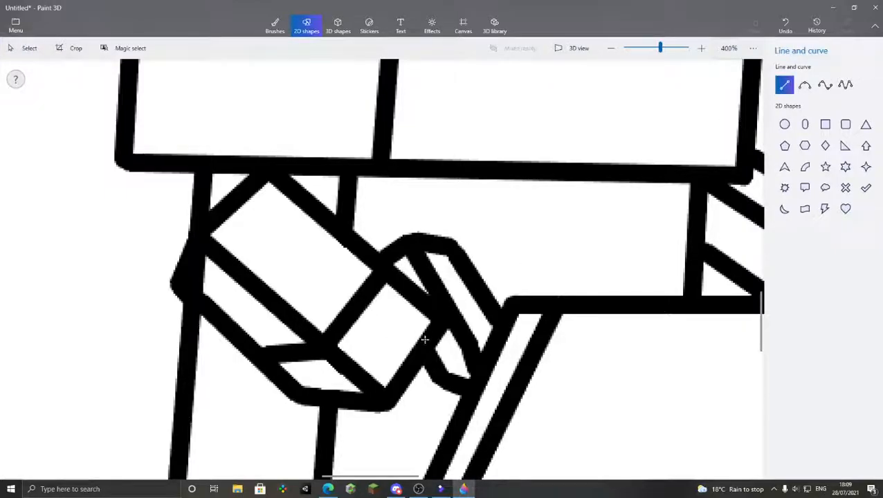
scroll(374, 294, "down", 1)
scroll(447, 321, "up", 3)
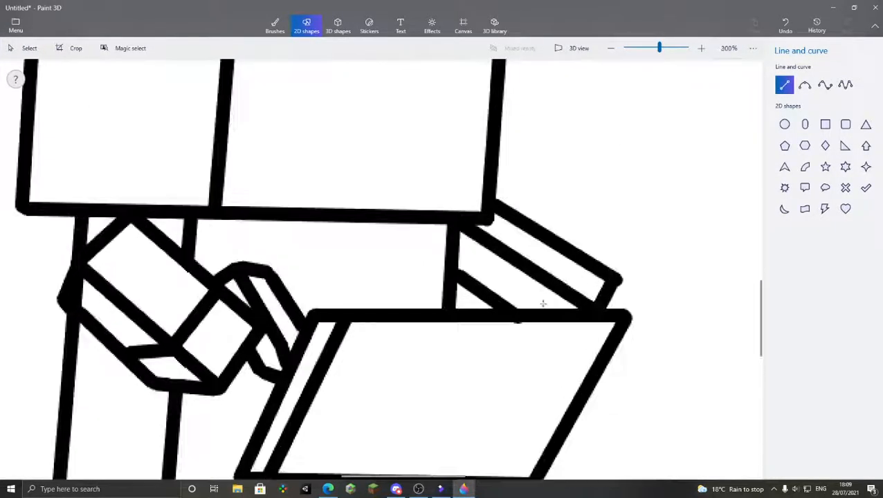
left_click_drag(578, 242, 555, 290)
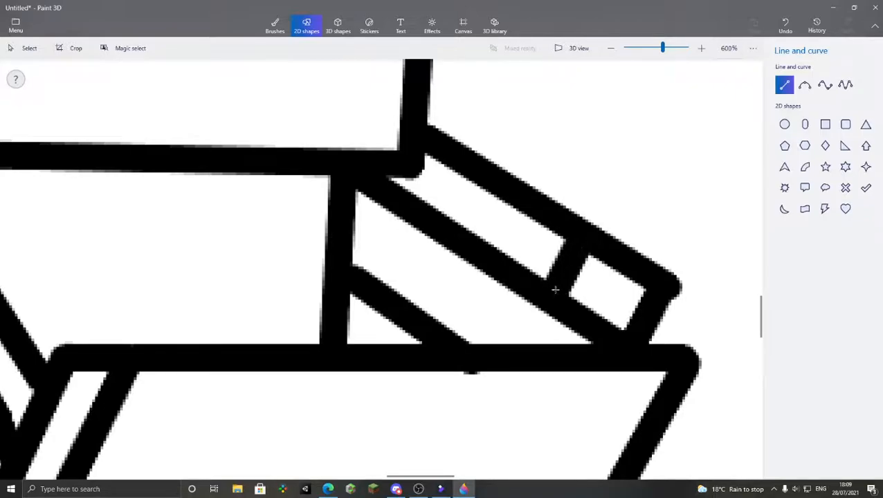
left_click(741, 92)
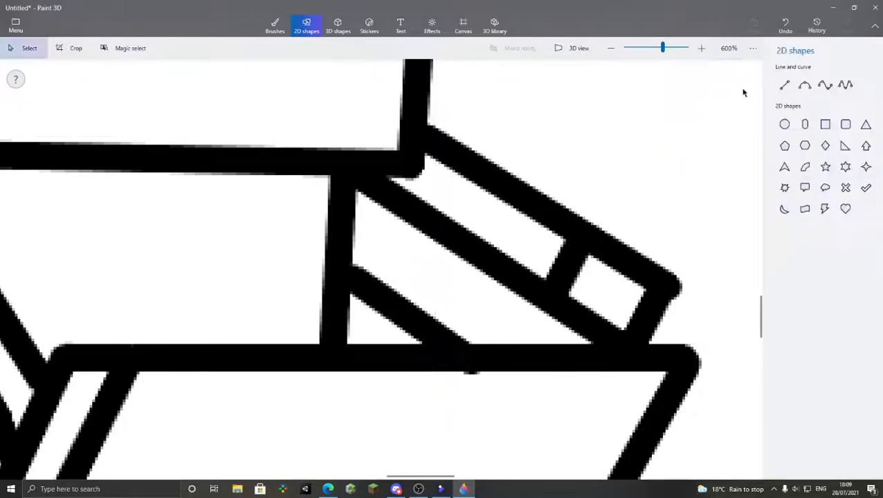
mouse_move(549, 307)
left_mouse_down()
mouse_move(504, 316)
mouse_move(468, 348)
left_mouse_up()
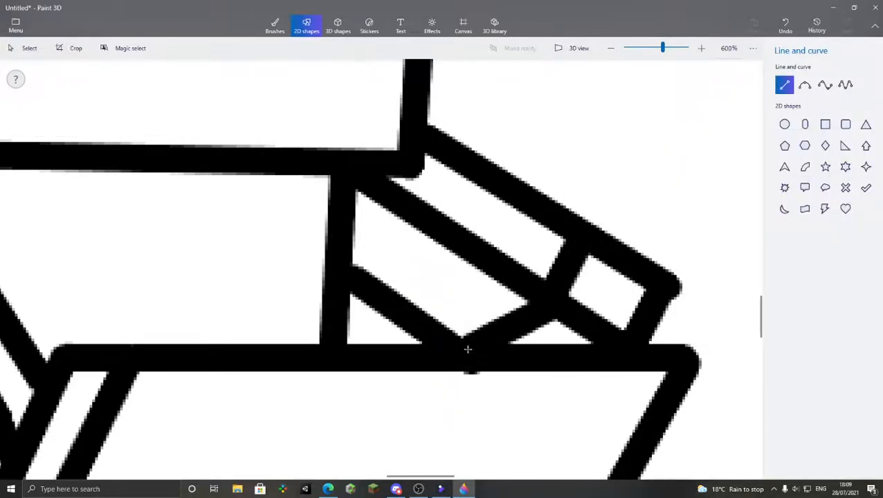
left_click(658, 130)
scroll(484, 222, "down", 10)
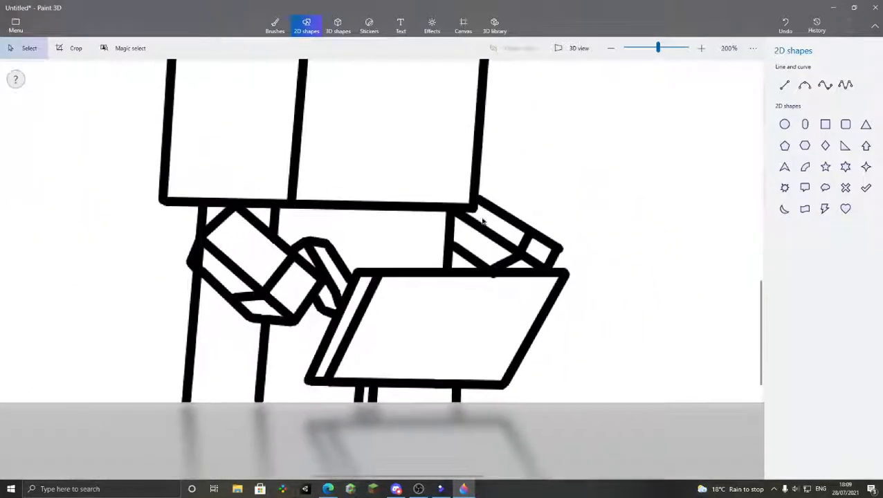
scroll(483, 220, "down", 4)
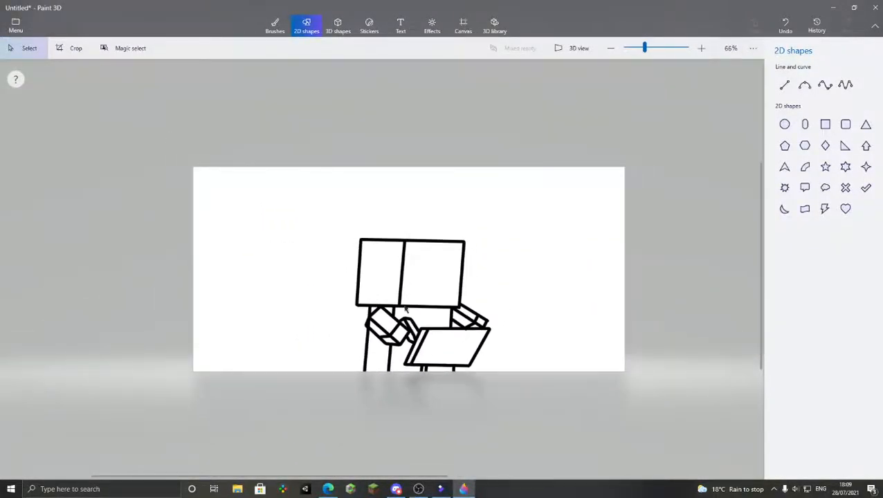
scroll(402, 326, "up", 6)
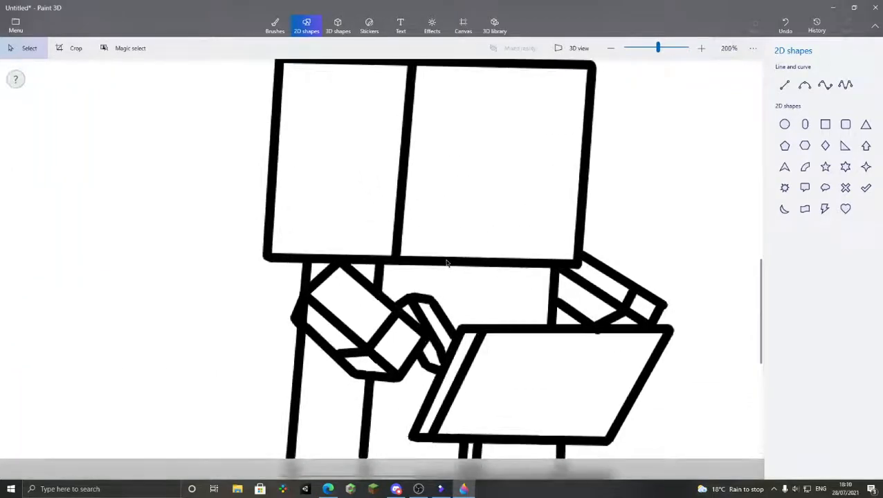
scroll(555, 159, "down", 2)
scroll(493, 166, "up", 4)
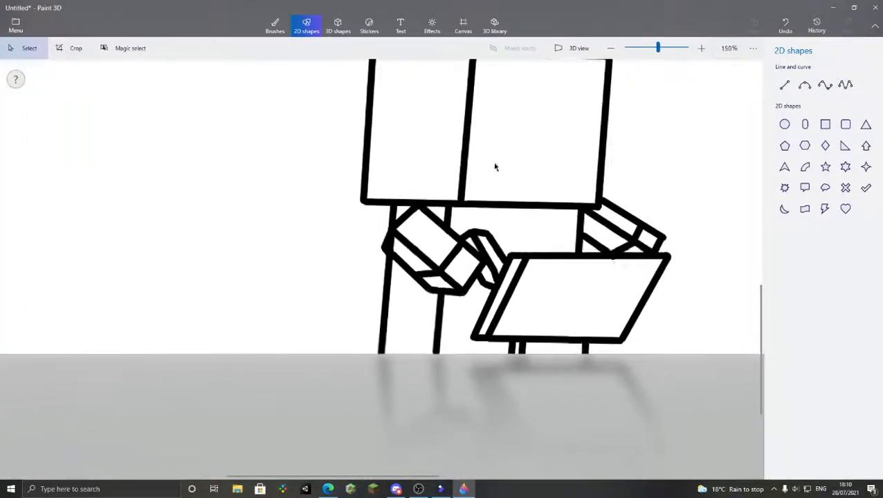
Activate the straight line shape for drawing on the figure
left_click(804, 84)
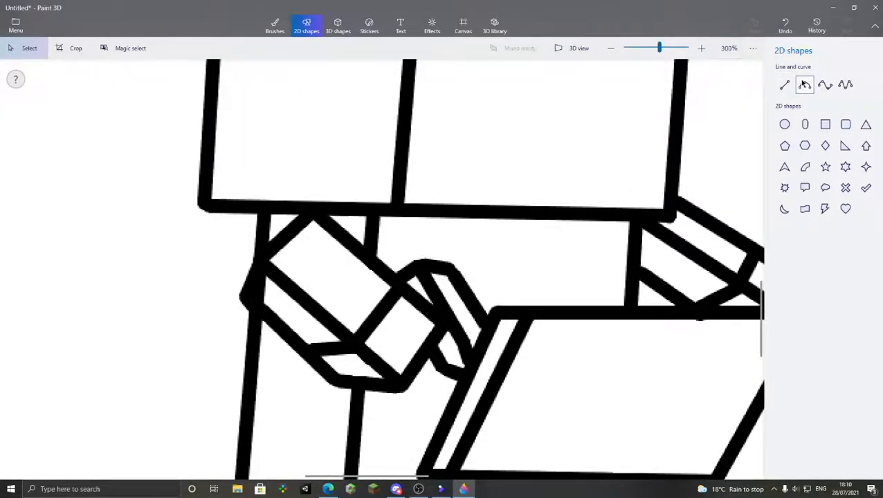
scroll(504, 237, "down", 5)
scroll(493, 122, "up", 3)
left_click(782, 86)
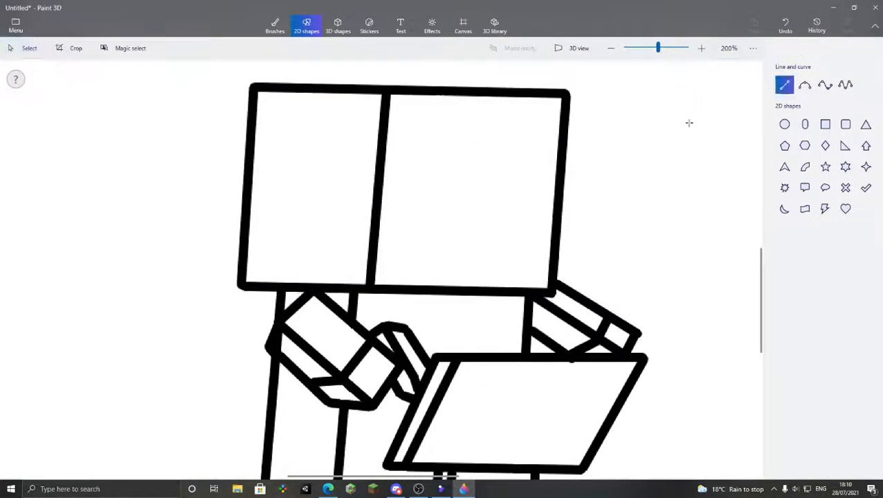
Draw a straight 10 px black line across the upper part of the head, from its right edge to its left edge
left_click_drag(534, 150, 251, 145)
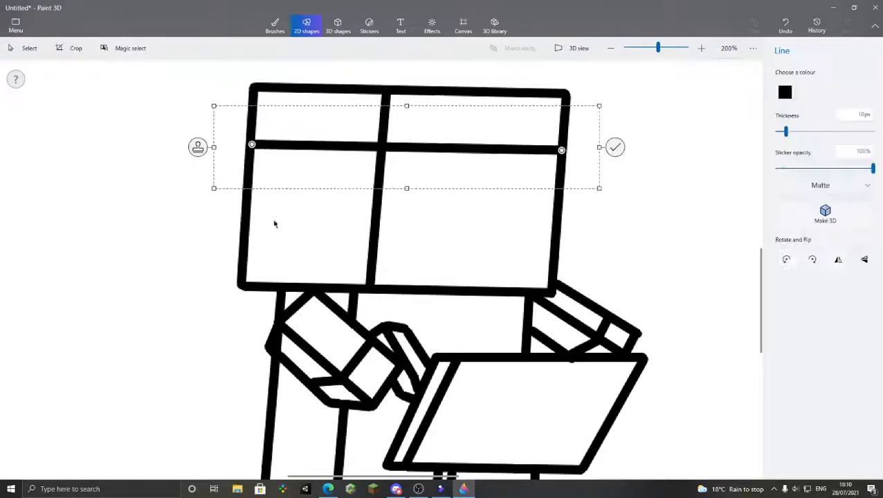
left_click(590, 261)
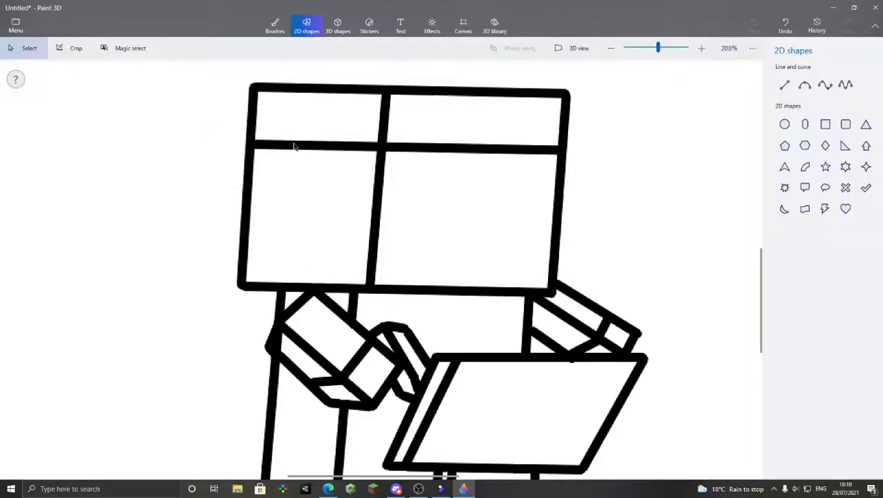
scroll(339, 280, "down", 2)
scroll(364, 155, "up", 3)
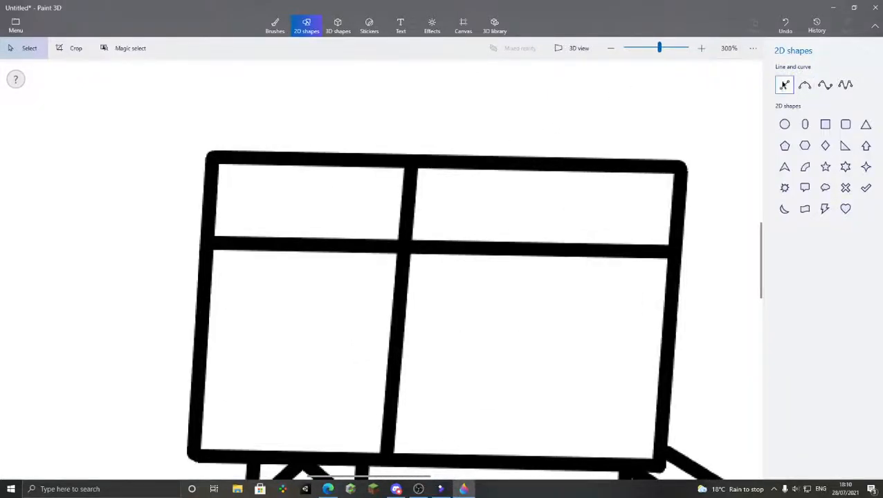
Draw an S-shaped curve on the head's left face, from the crossing of the inner lines to the bottom-left corner
left_click(784, 85)
scroll(510, 114, "down", 4)
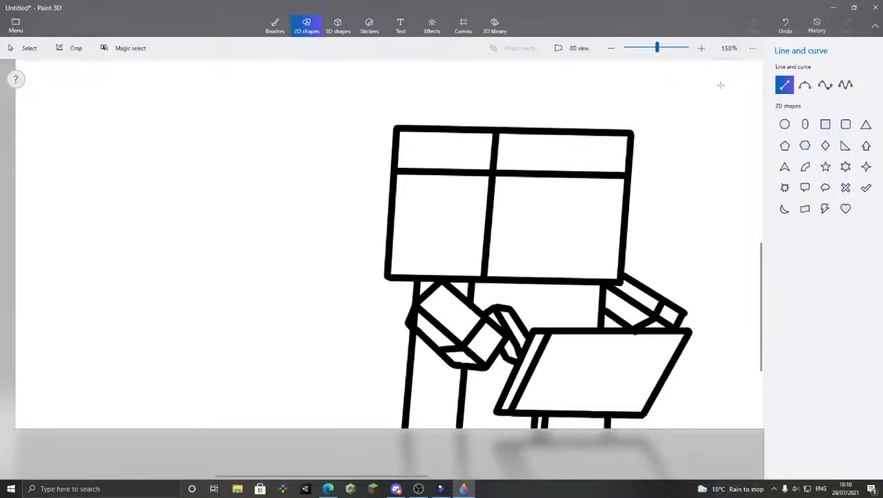
scroll(538, 222, "down", 3)
scroll(560, 238, "up", 2)
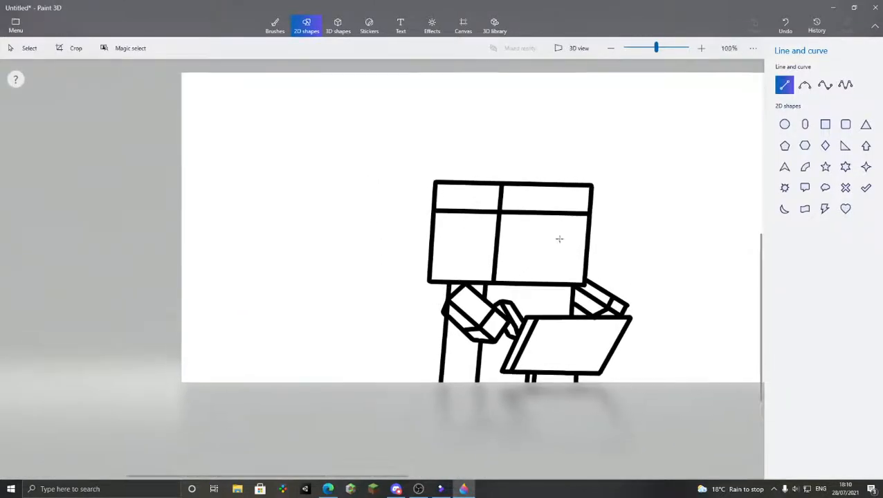
left_click(824, 84)
scroll(544, 246, "down", 2)
scroll(477, 276, "up", 1)
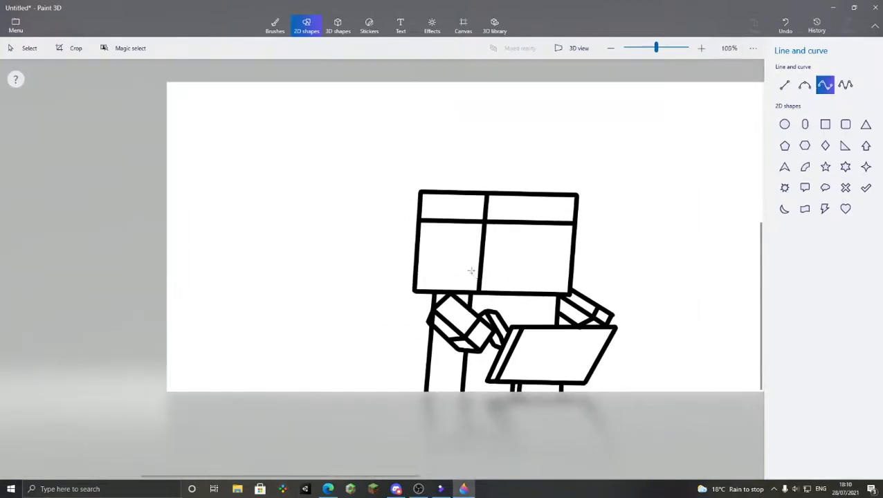
scroll(463, 257, "up", 1)
scroll(478, 232, "up", 3)
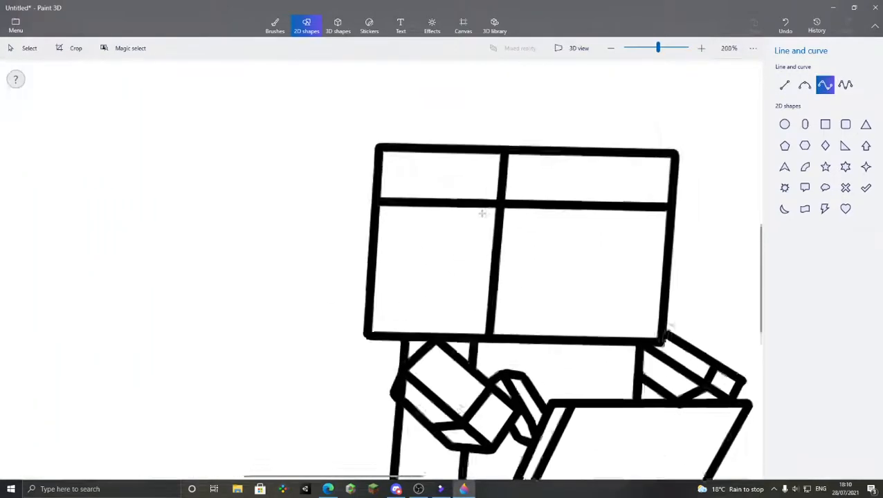
left_click_drag(491, 219, 363, 339)
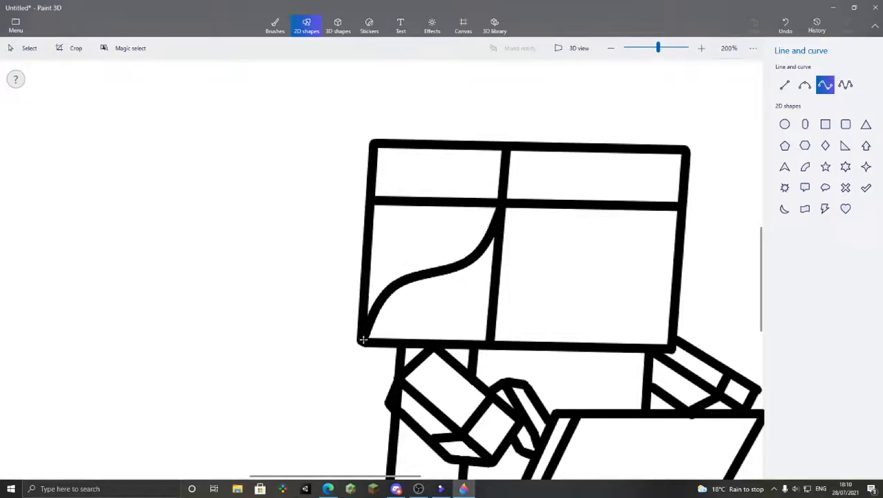
left_click(620, 179)
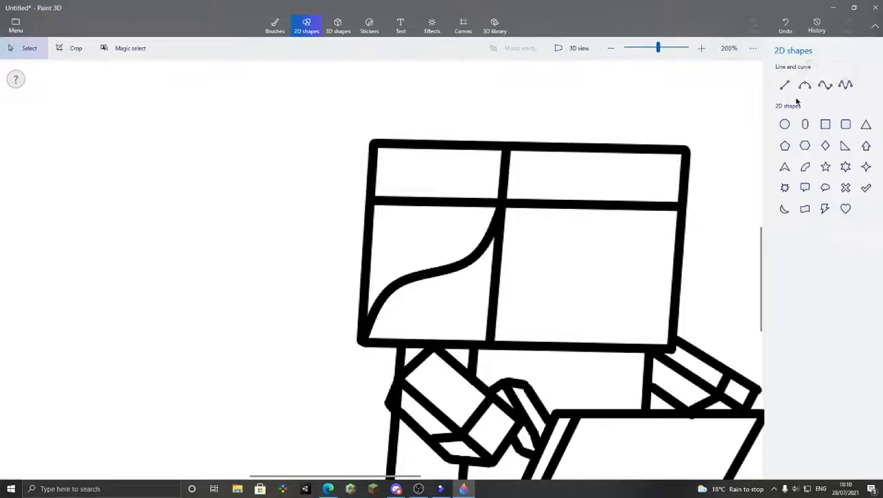
Draw a single-bend curve on the torso from the head's bottom edge down to the left hand
scroll(503, 146, "down", 3)
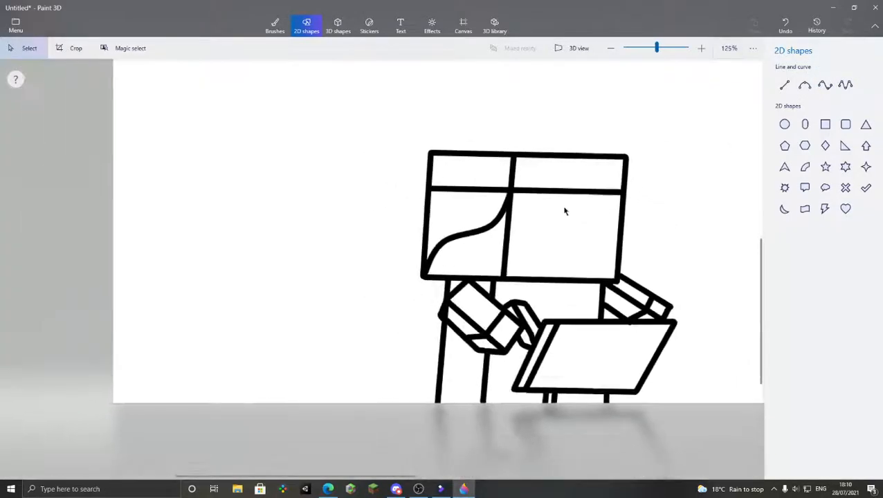
scroll(524, 260, "up", 3)
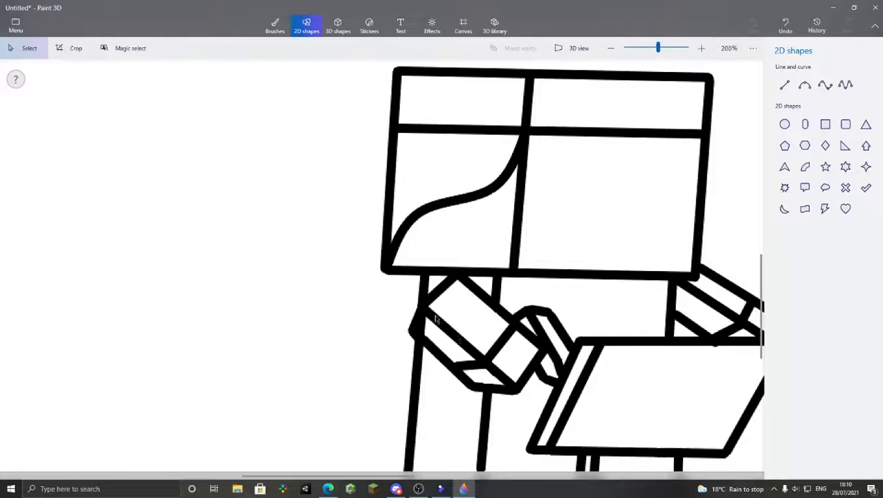
scroll(532, 299, "down", 5)
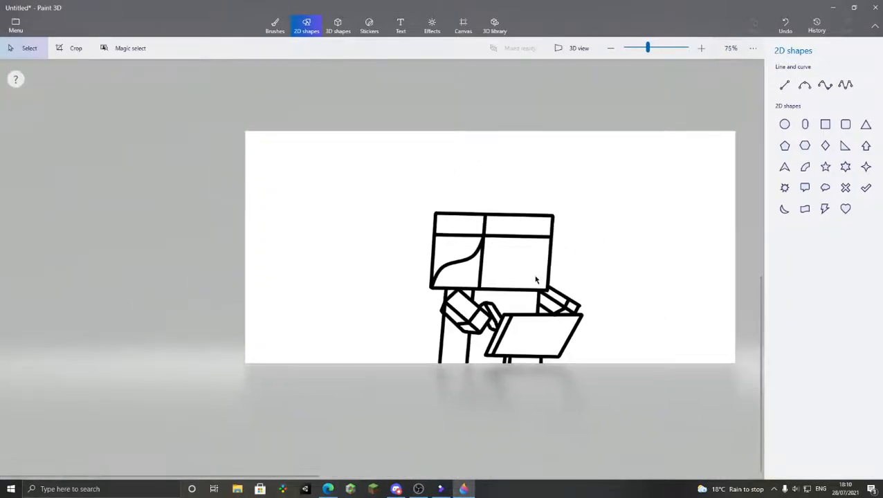
scroll(535, 280, "down", 2)
scroll(300, 331, "up", 5)
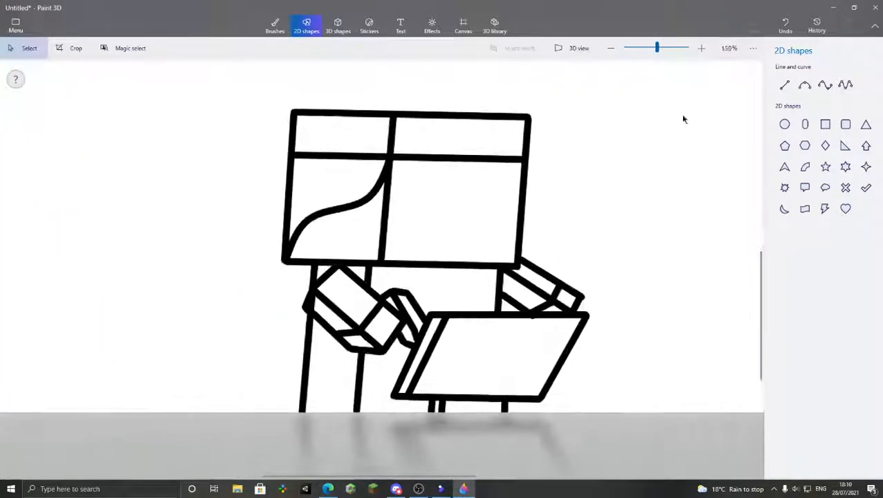
left_click(804, 85)
scroll(474, 202, "up", 5)
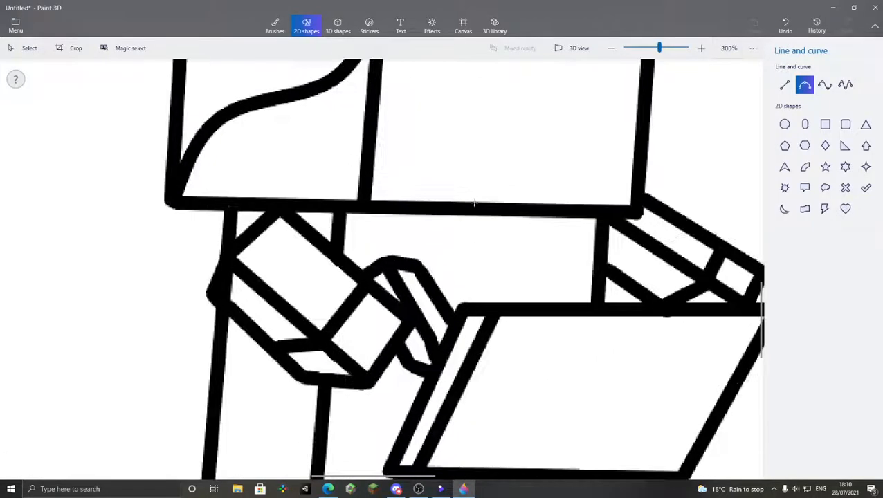
left_click_drag(474, 225, 435, 287)
left_click(707, 83)
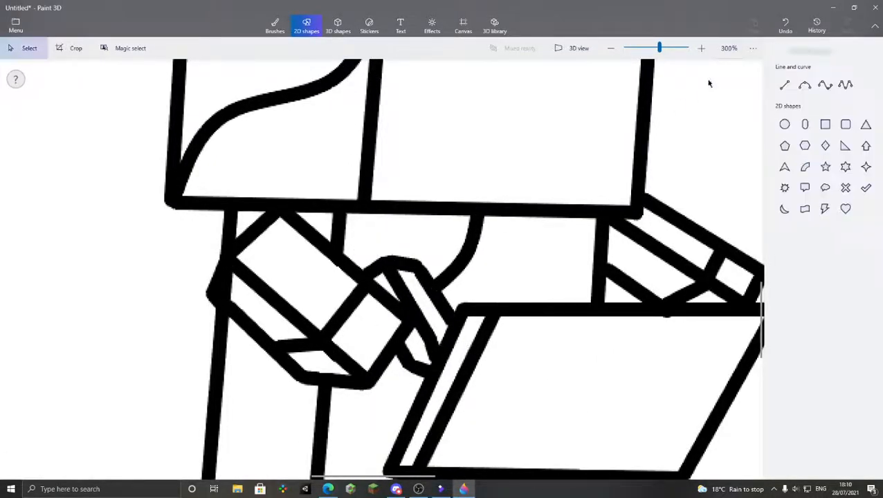
Try a short straight line extending the left arm's cuff to the body's left edge, and undo it
left_click(784, 85)
scroll(438, 256, "down", 2)
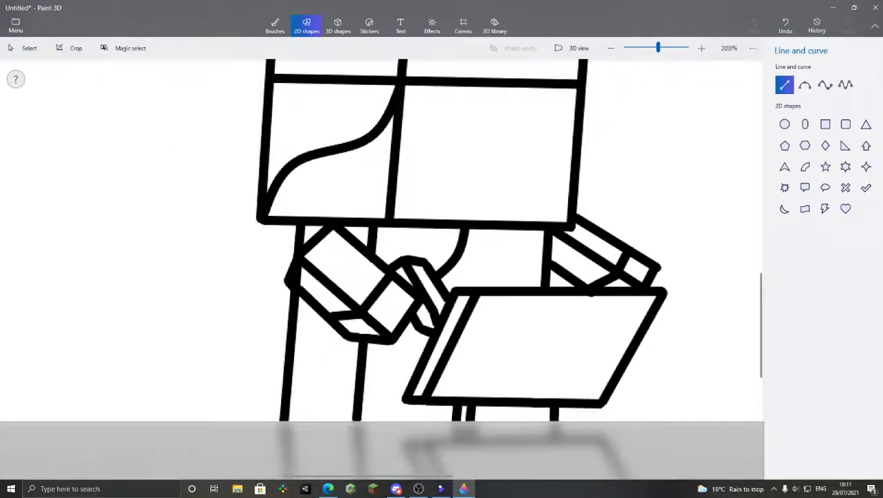
scroll(262, 307, "up", 4)
left_click_drag(466, 300, 379, 287)
scroll(379, 286, "down", 2)
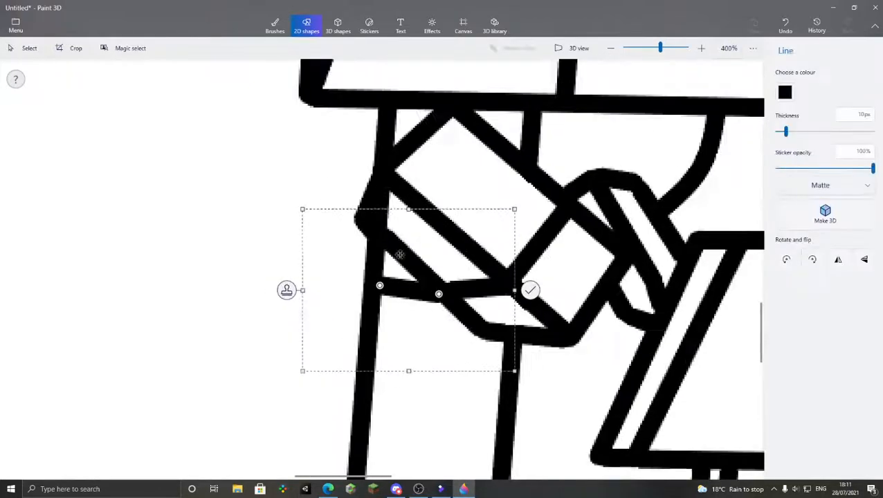
scroll(412, 235, "down", 1)
left_click(561, 178)
scroll(598, 235, "down", 5)
scroll(596, 263, "down", 2)
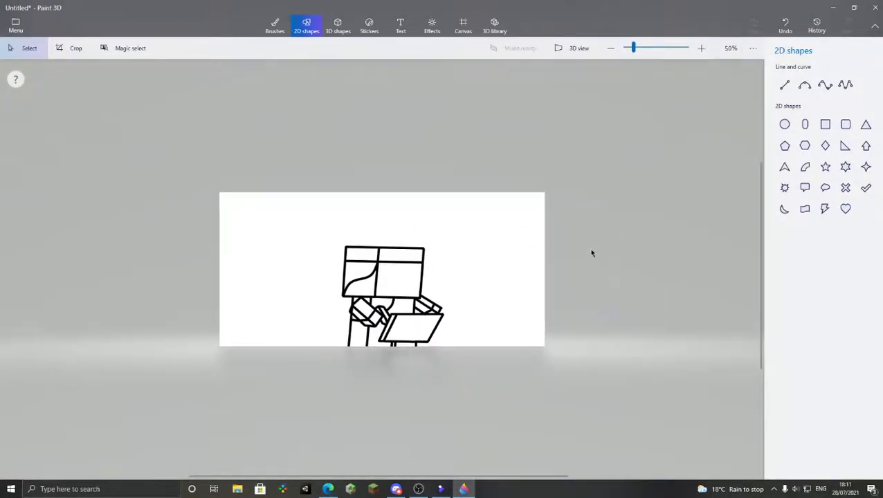
scroll(591, 253, "down", 2)
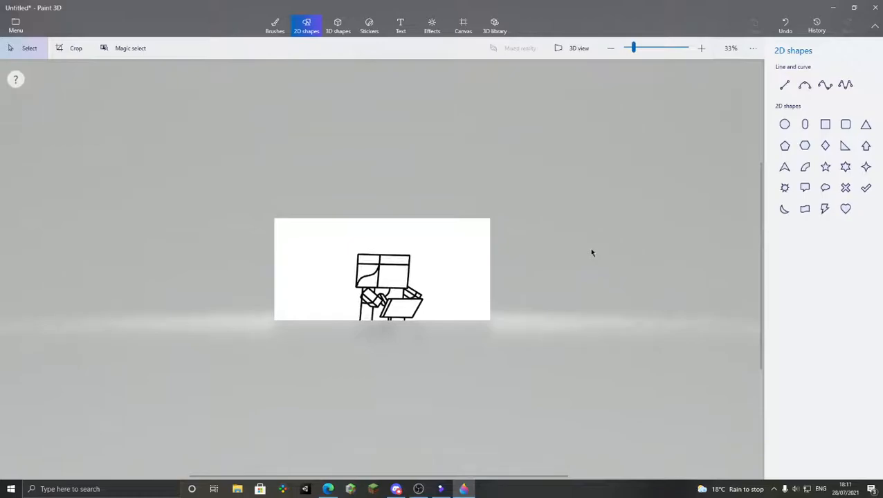
left_click(787, 22)
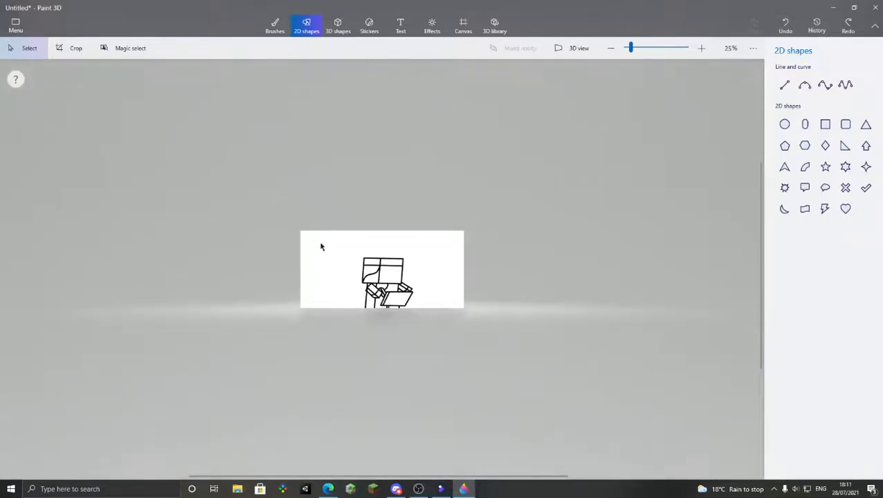
Examine the outlined figure's arms, hands and held board
scroll(323, 242, "up", 4)
scroll(342, 224, "up", 8)
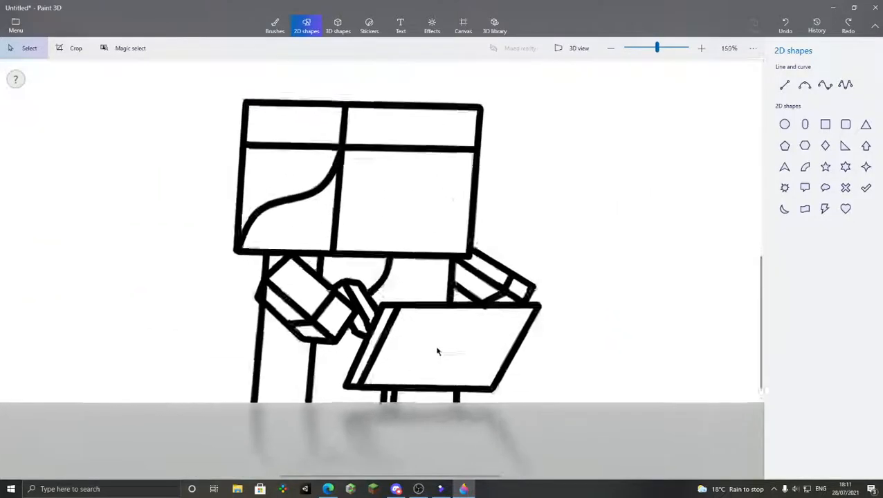
scroll(458, 230, "down", 6)
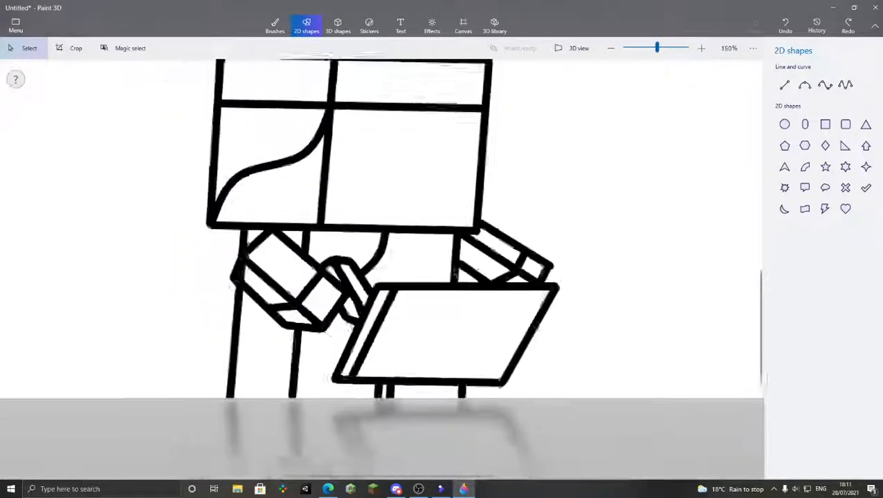
scroll(432, 337, "down", 1)
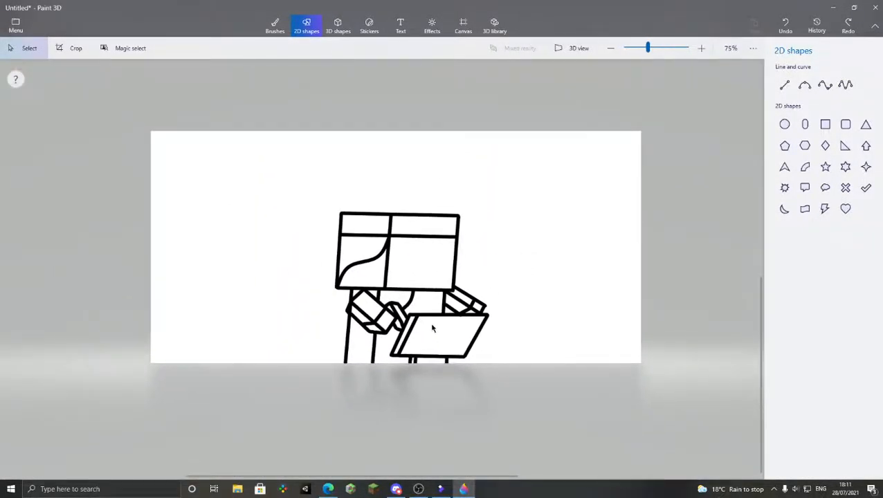
scroll(319, 293, "up", 5)
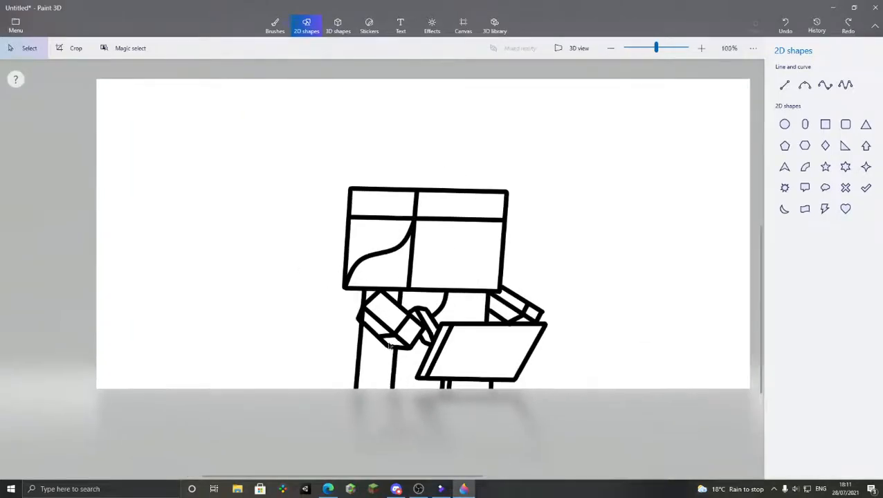
scroll(451, 302, "up", 2)
scroll(451, 299, "down", 6)
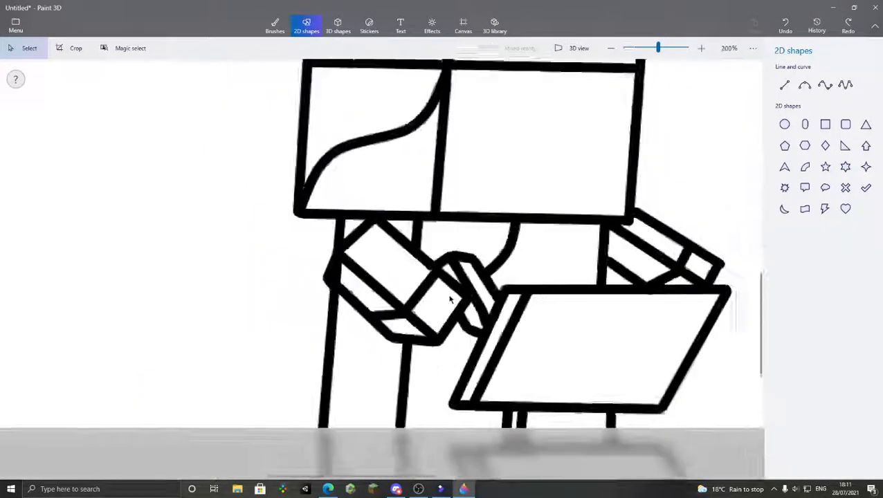
Draw two connected short straight lines on the left hand's face, forming a small square thumb at its right edge
scroll(448, 299, "up", 2)
scroll(448, 299, "up", 5)
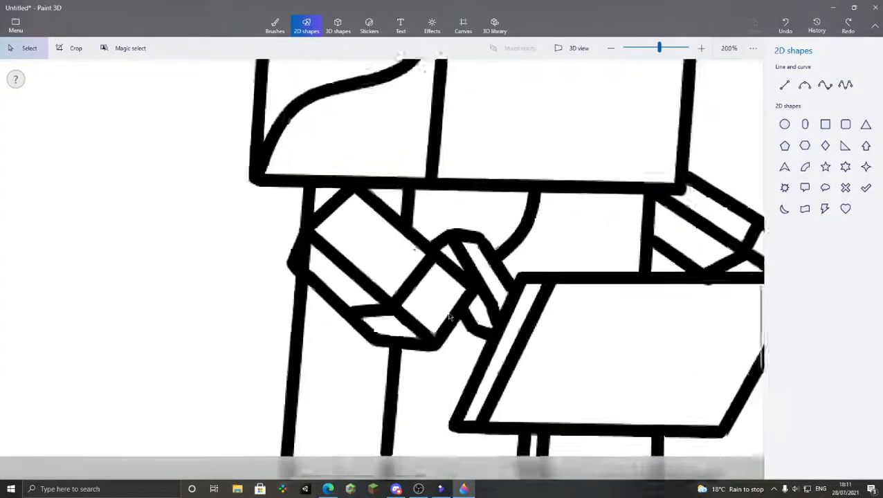
left_click(781, 85)
scroll(425, 302, "up", 3)
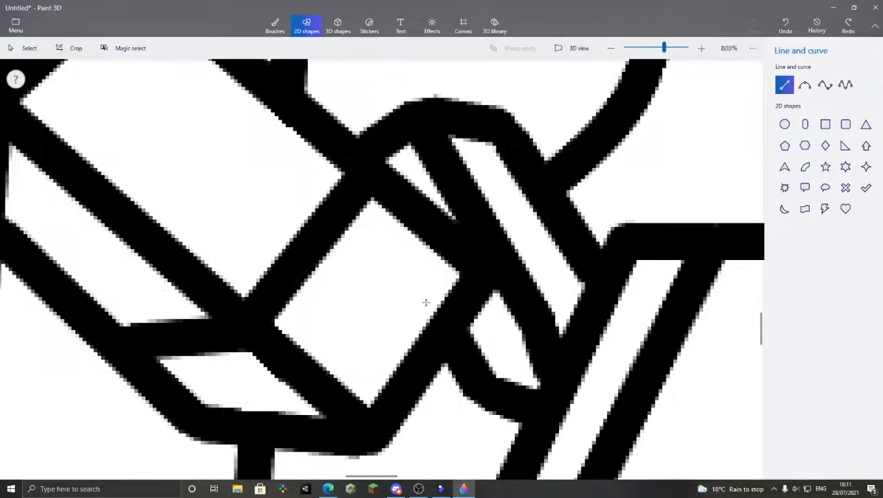
mouse_move(437, 332)
left_mouse_down()
mouse_move(377, 309)
mouse_move(390, 301)
left_mouse_up()
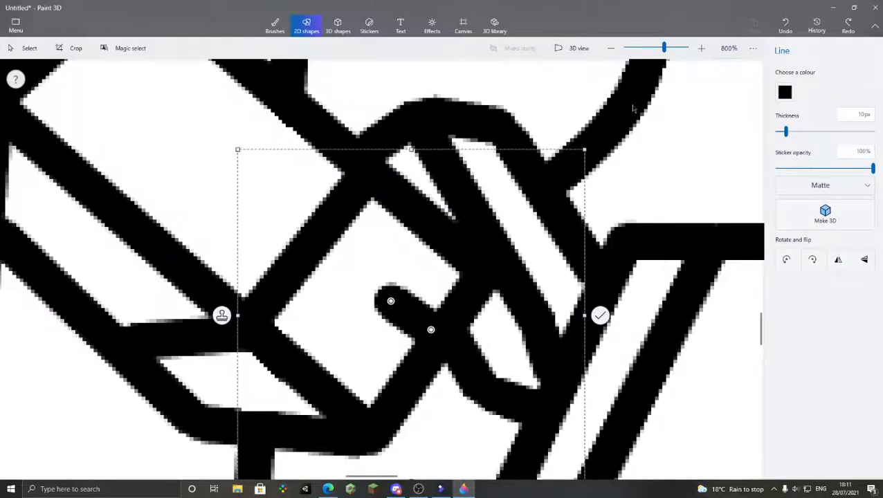
left_click(616, 113)
left_click(782, 85)
left_click_drag(390, 299, 443, 236)
left_click(604, 172)
Draw a short straight line from the lower edge of the right hand up into its square face
scroll(415, 220, "down", 6)
scroll(612, 214, "up", 1)
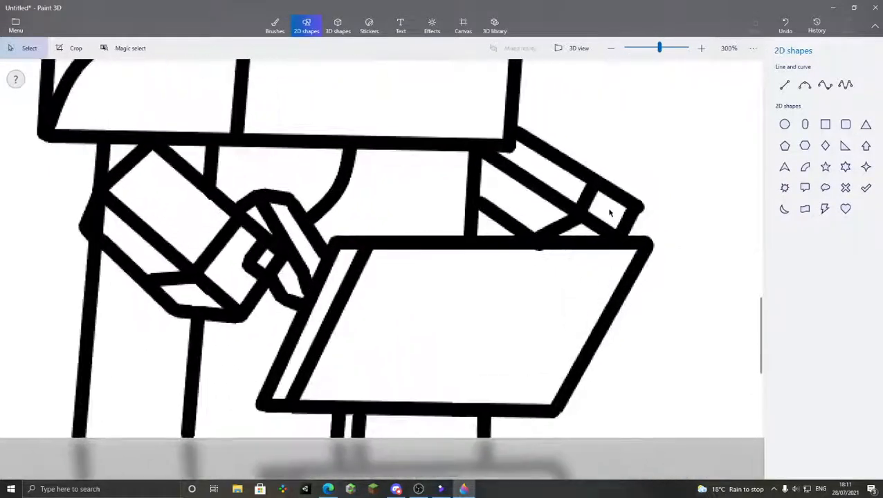
scroll(612, 213, "up", 5)
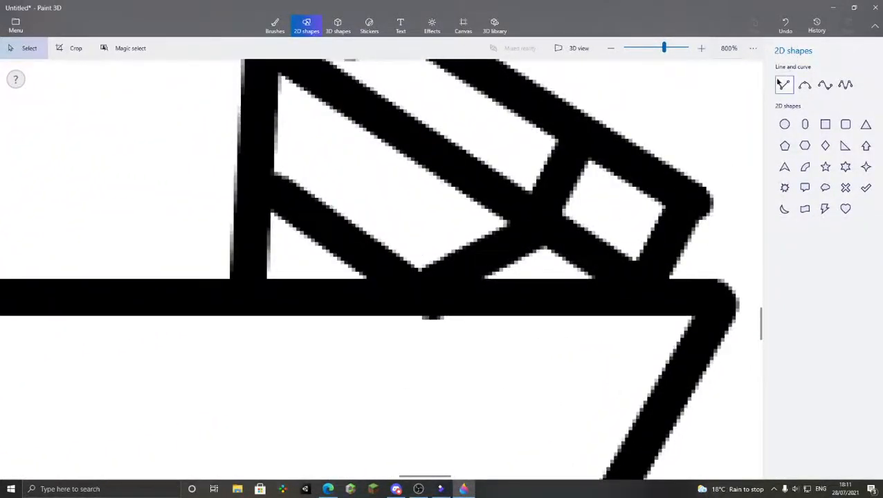
left_click(783, 84)
scroll(607, 191, "up", 2)
left_click(607, 190)
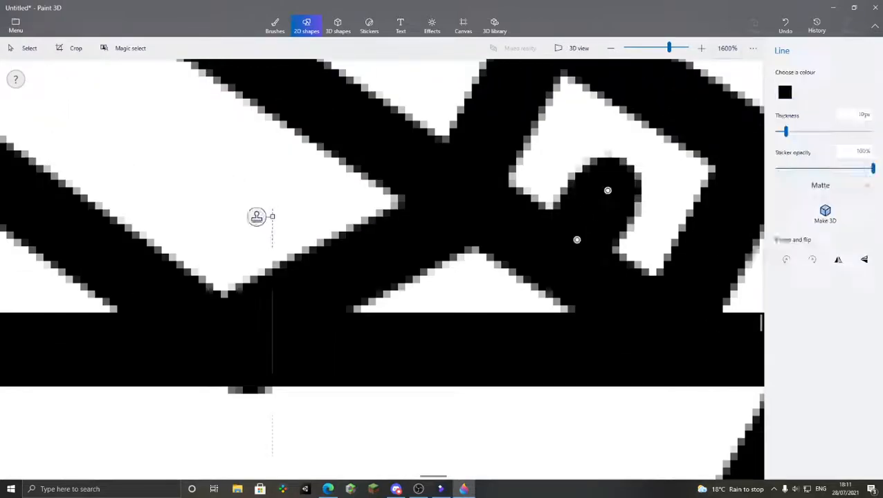
scroll(608, 190, "down", 4)
left_click(349, 214)
Connect the short line's upper end to the right hand's outer edge with a second straight line, enclosing a small thumb
scroll(618, 191, "up", 4)
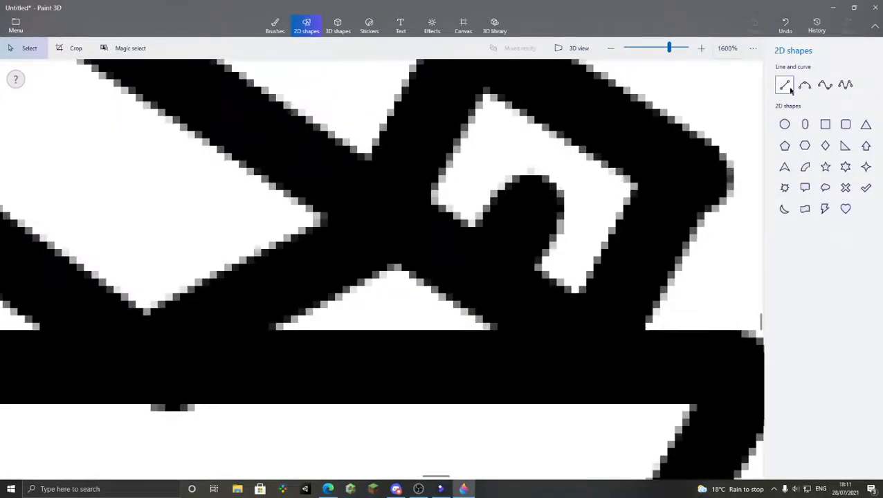
left_click(790, 87)
left_click_drag(552, 205, 612, 231)
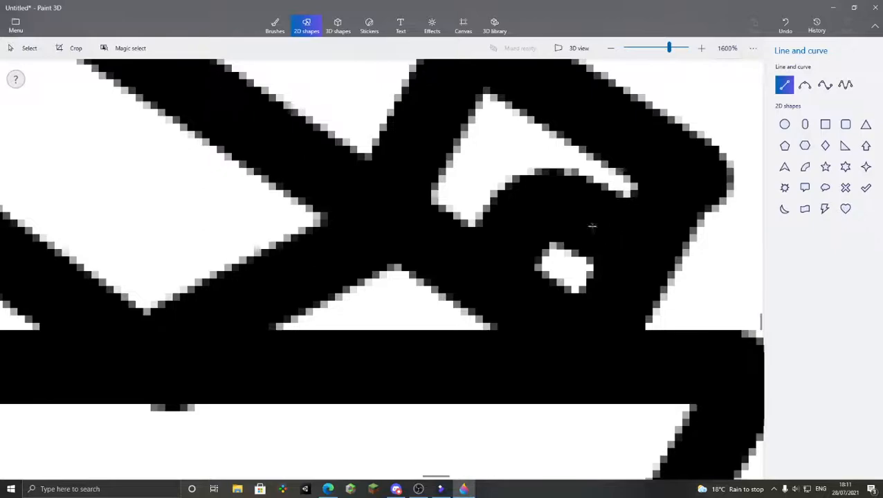
scroll(603, 229, "down", 4)
left_click(737, 144)
Draw a short slanted line in the small triangle between the right hand and the board's top edge, and adjust its placement
scroll(738, 144, "up", 4)
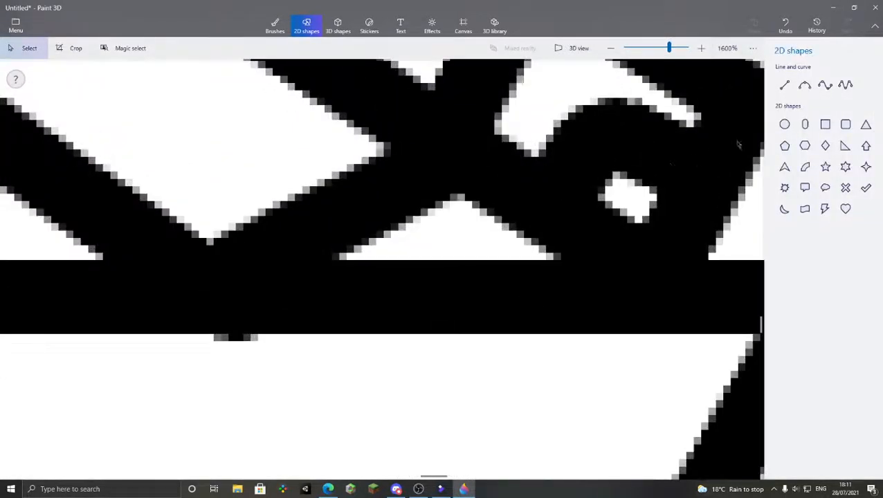
left_click(786, 87)
left_click_drag(533, 225, 439, 267)
scroll(438, 267, "down", 3)
mouse_move(520, 220)
left_mouse_down()
mouse_move(516, 213)
mouse_move(514, 223)
left_mouse_up()
left_click(699, 139)
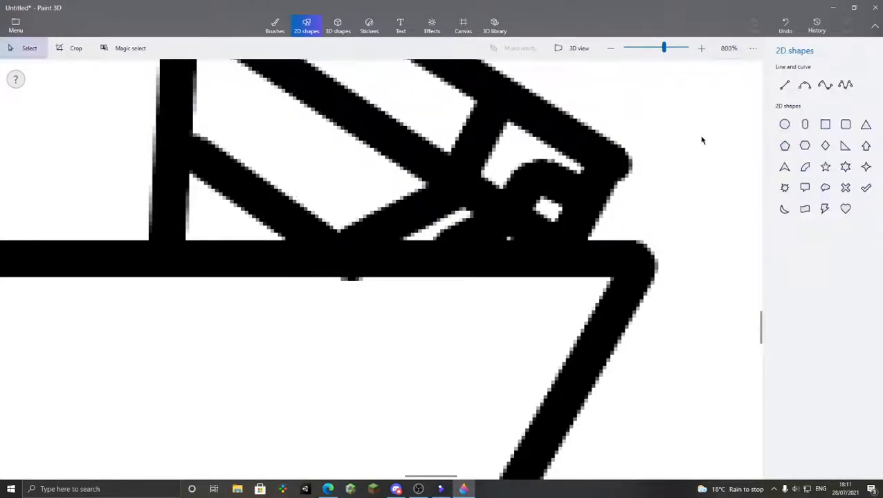
Examine the whole character outline and its head for details that are still missing
scroll(420, 218, "down", 4)
scroll(439, 207, "down", 4)
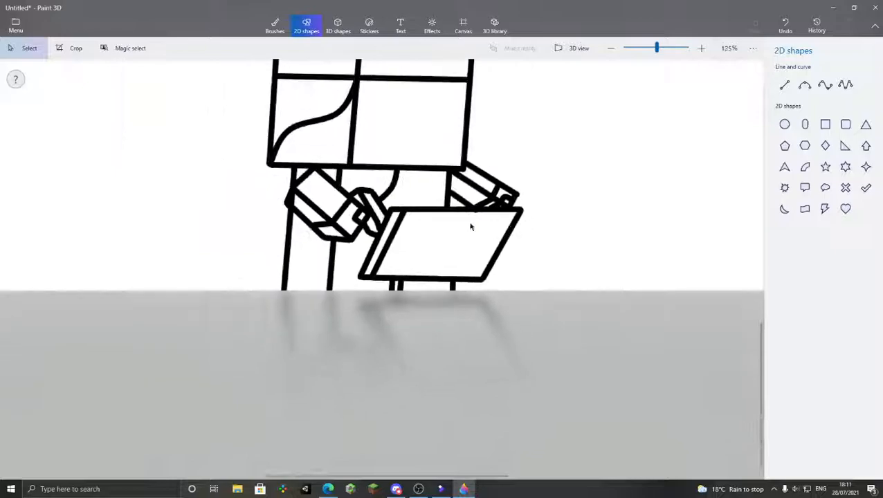
scroll(410, 190, "up", 1)
scroll(410, 189, "down", 3)
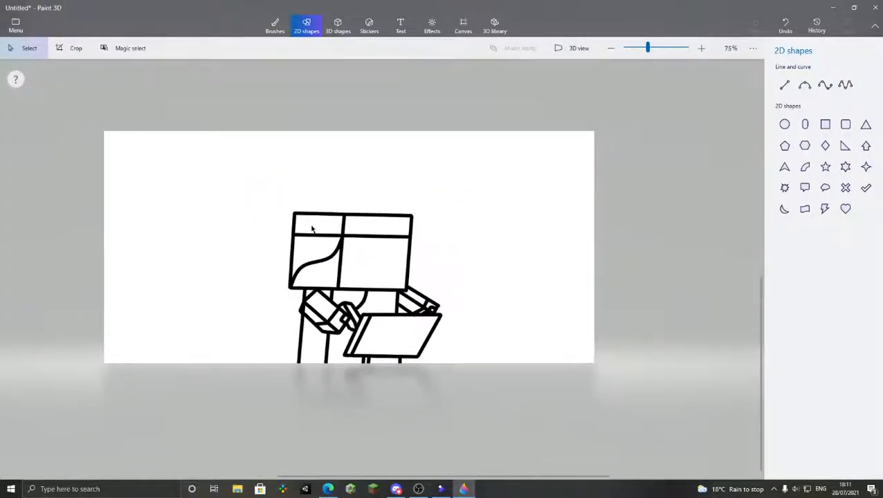
scroll(314, 233, "up", 3)
scroll(313, 234, "up", 1)
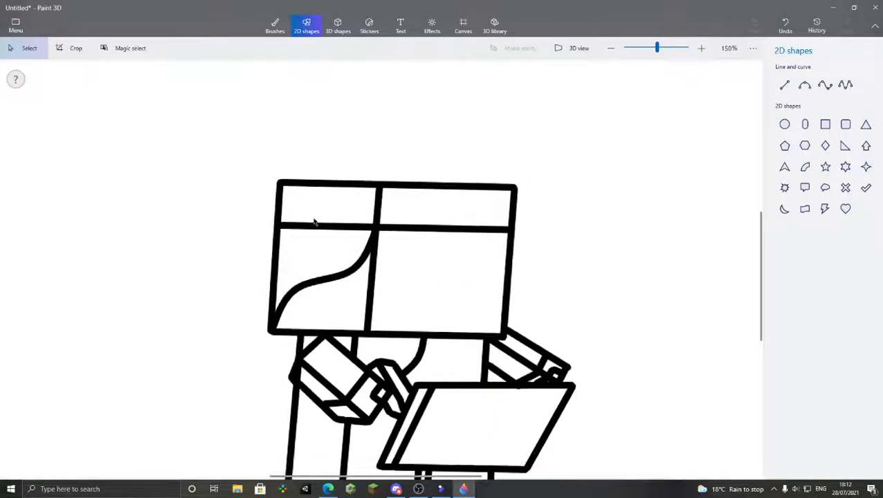
scroll(386, 195, "down", 2)
scroll(394, 190, "up", 3)
scroll(395, 189, "up", 2)
Draw a short straight line down from the head's top edge, near the top-right corner
left_click(805, 85)
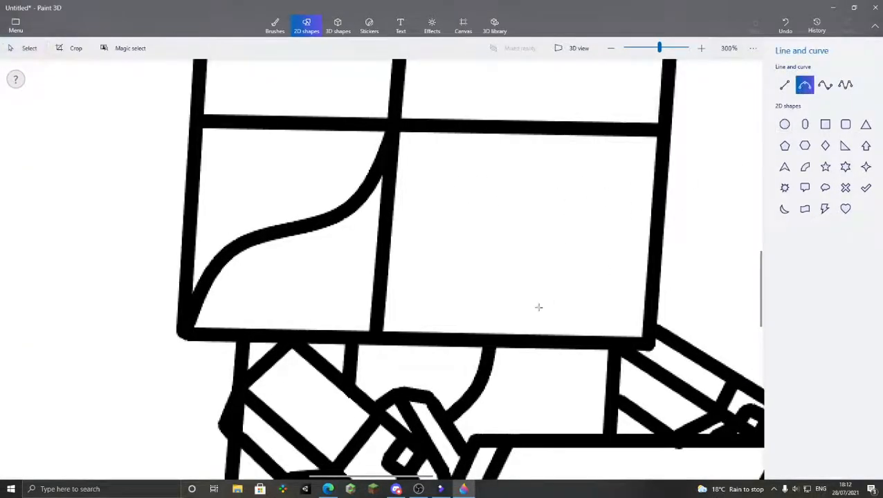
left_click(784, 84)
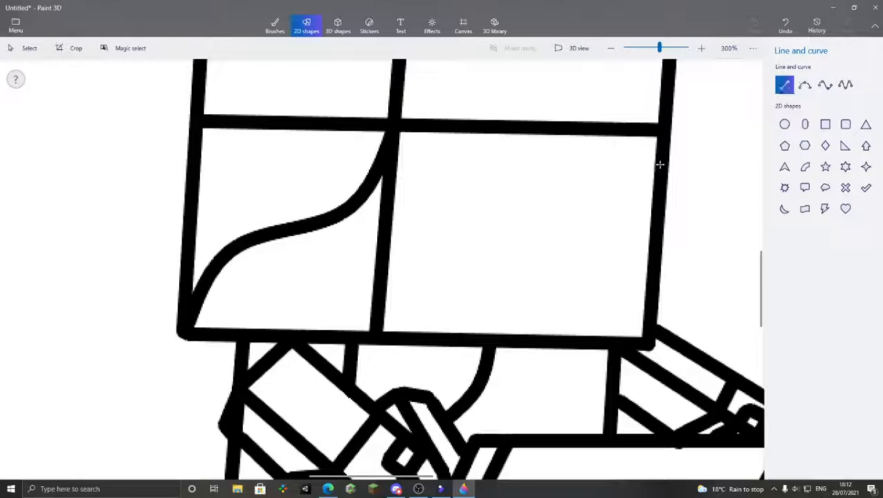
scroll(643, 142, "down", 2)
scroll(600, 142, "up", 4)
left_click_drag(595, 152, 592, 175)
left_click(463, 188)
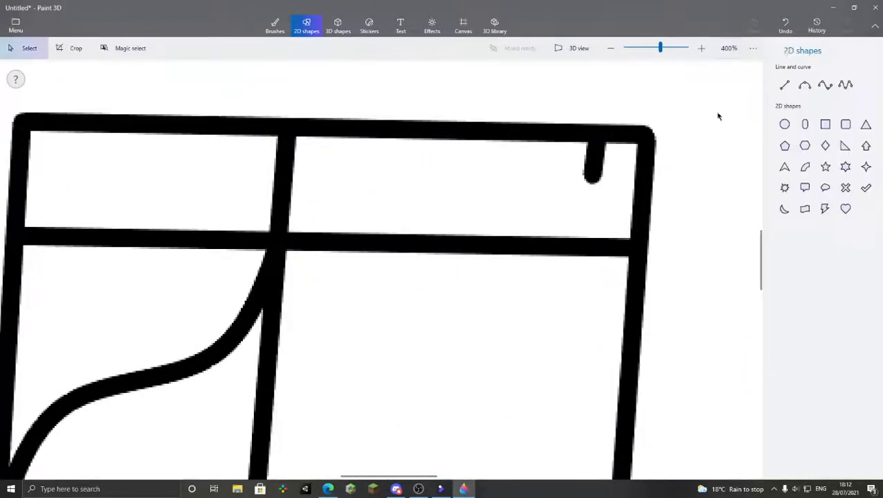
left_click(784, 85)
left_click_drag(581, 177, 529, 175)
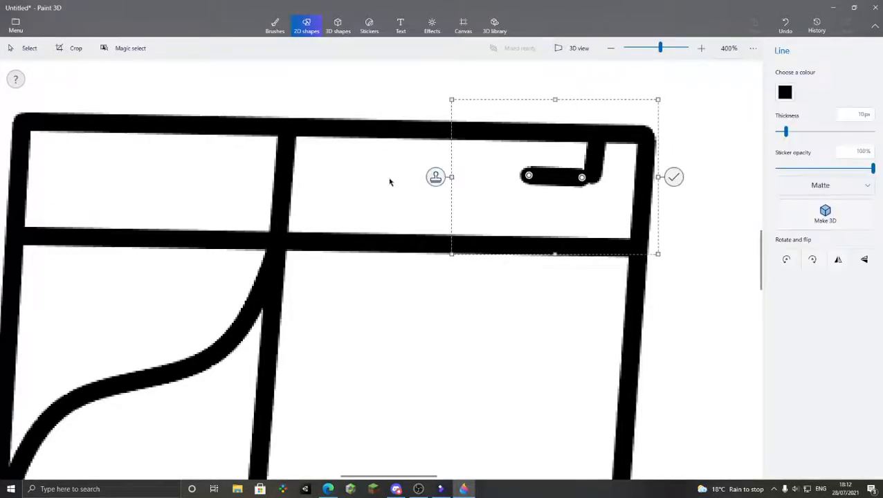
left_click(405, 181)
left_click(785, 25)
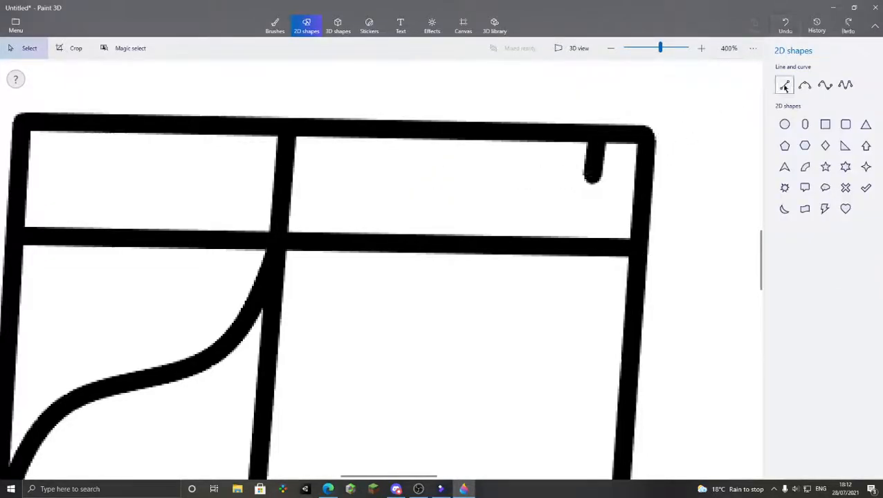
Add a horizontal line and a short line up to the head's top edge, closing a small rectangular notch near the corner
left_click(784, 85)
mouse_move(591, 178)
left_mouse_down()
mouse_move(510, 178)
mouse_move(524, 137)
left_mouse_up()
left_click(267, 211)
left_click(784, 86)
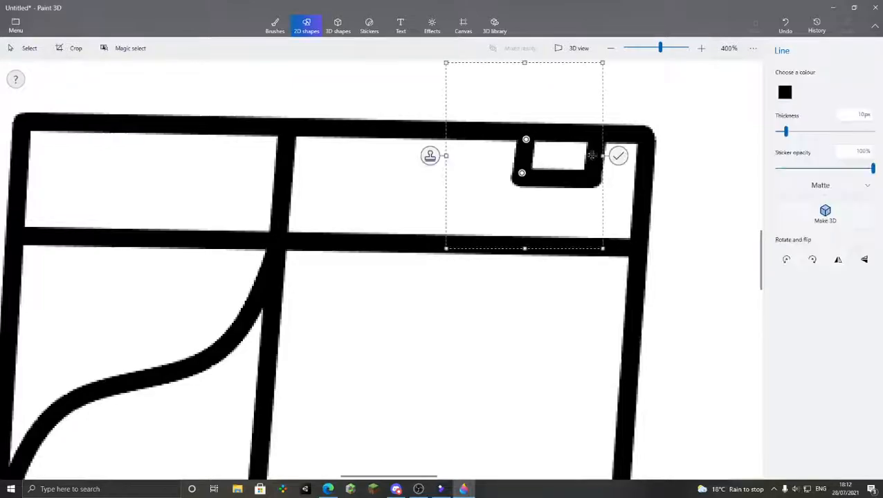
left_click(460, 202)
Draw three connected short lines under the head's top edge, forming a second rectangular notch between the first one and the vertical divider
left_click(785, 86)
left_click_drag(445, 133, 437, 182)
left_click(387, 197)
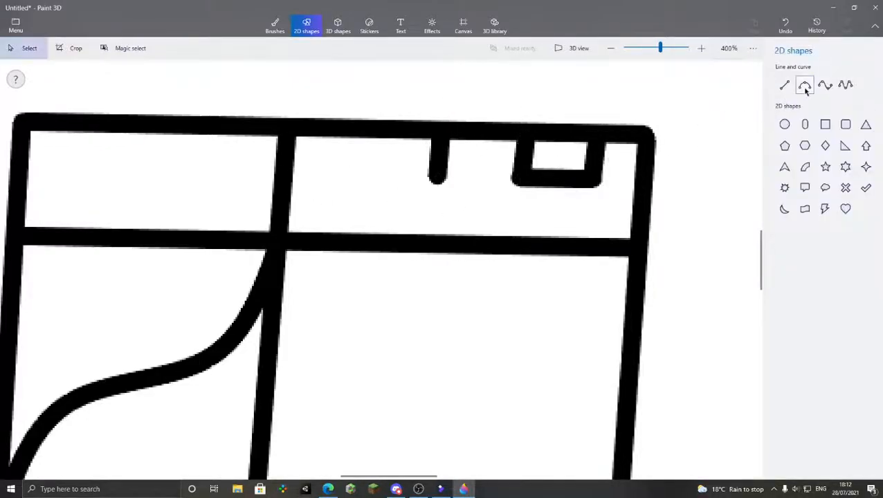
left_click(784, 84)
left_click_drag(434, 180, 349, 179)
left_click(607, 142)
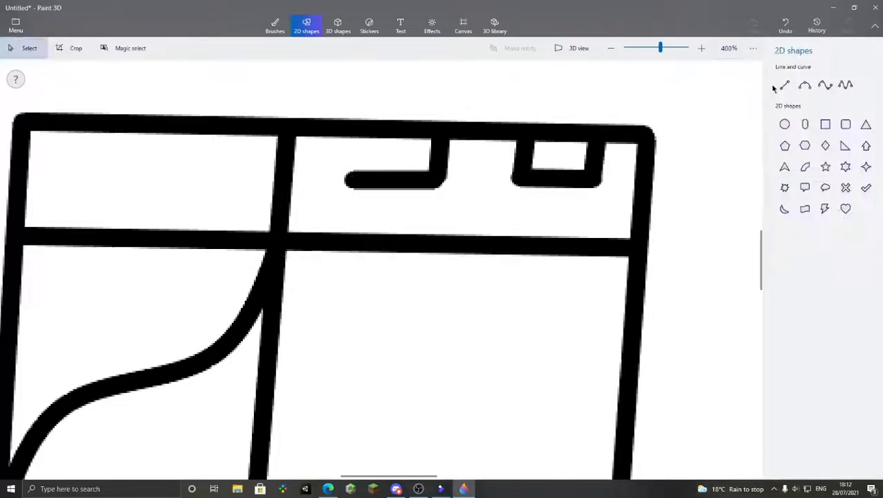
left_click(784, 85)
left_click_drag(354, 161, 356, 133)
left_click(562, 143)
Draw a short straight line down from the head's top edge, just left of the vertical divider
scroll(376, 241, "down", 3)
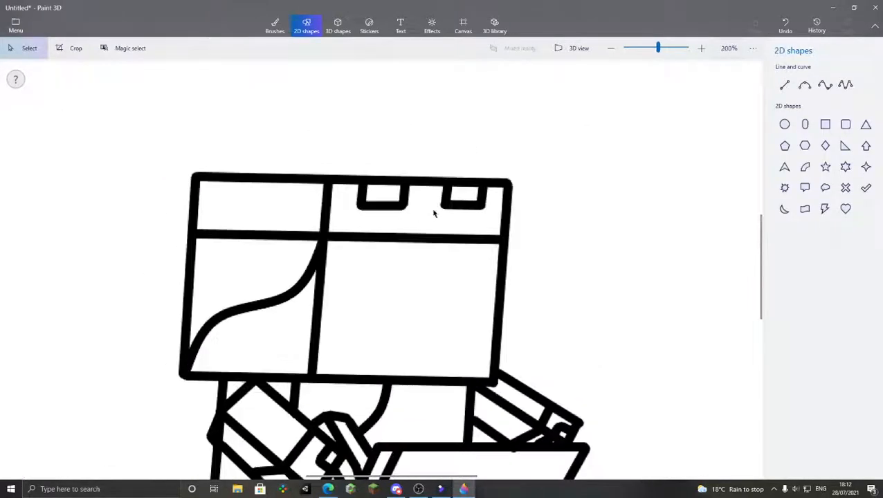
scroll(471, 200, "down", 4)
scroll(404, 211, "up", 3)
scroll(511, 207, "up", 1)
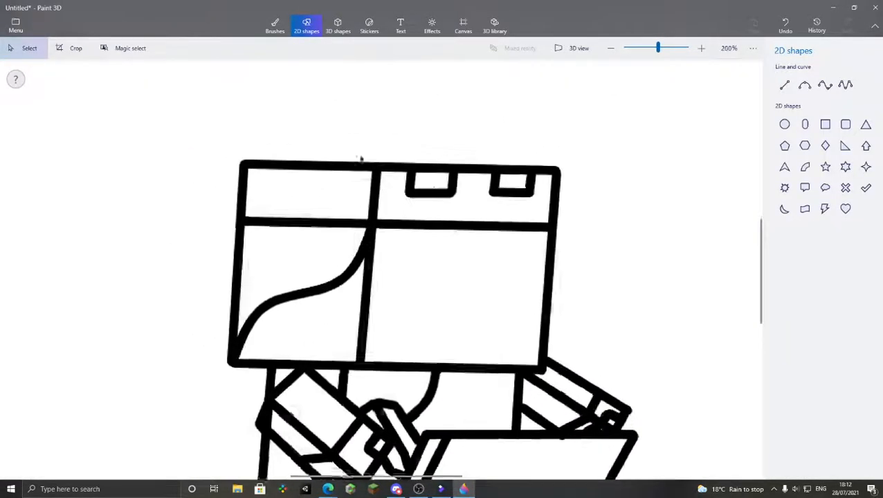
scroll(407, 173, "up", 2)
left_click(781, 85)
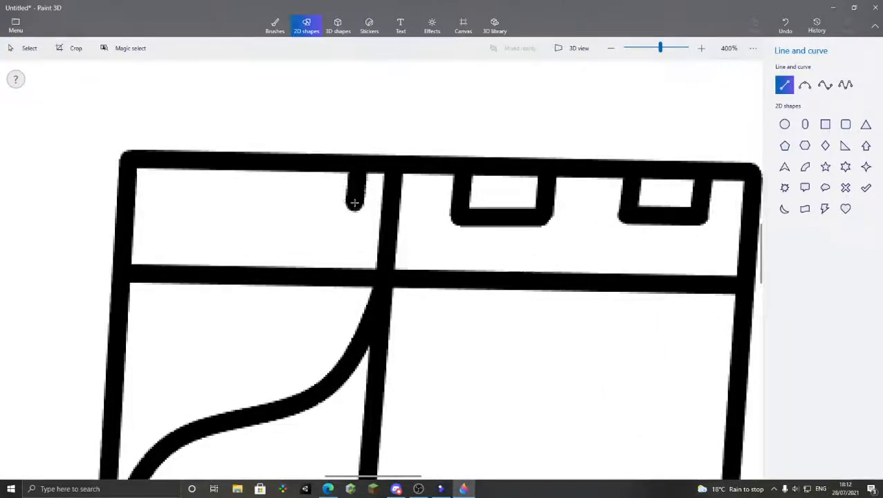
left_click(450, 268)
Close the third notch, left of the vertical divider, with a horizontal line and a short line up to the top edge
left_click(784, 83)
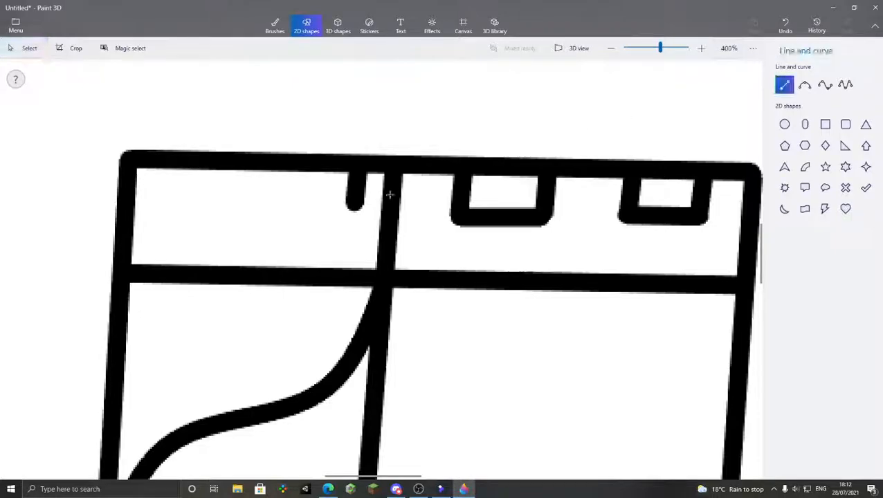
left_click_drag(355, 203, 270, 203)
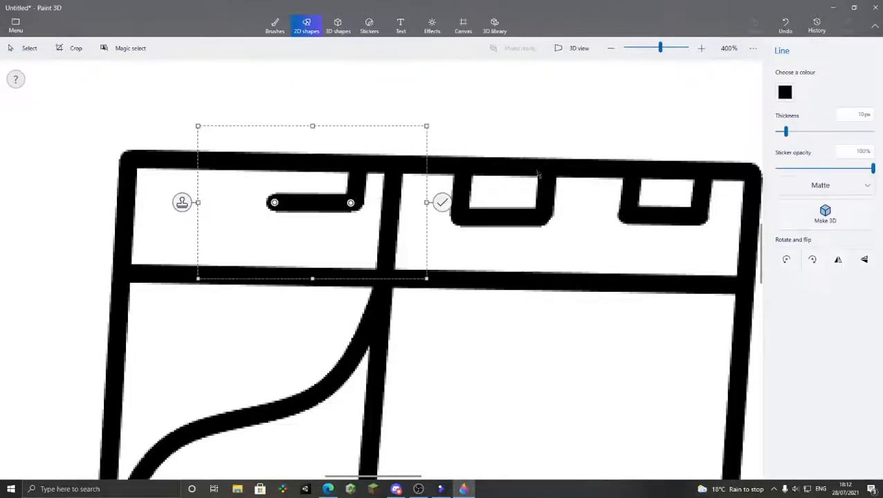
left_click(528, 177)
left_click(785, 84)
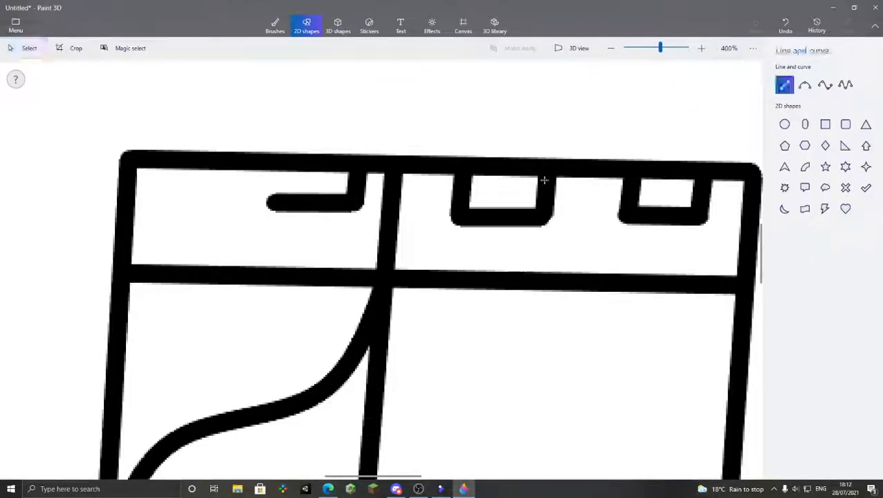
left_click_drag(270, 203, 270, 170)
left_click(478, 154)
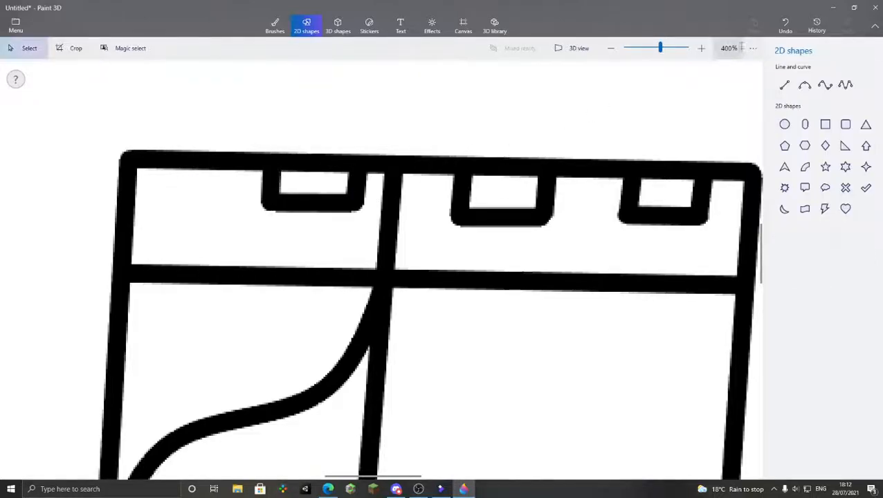
Draw three connected short lines under the head's top edge, forming a fourth rectangular notch beside the top-left corner
left_click(783, 84)
left_click_drag(220, 164, 217, 205)
left_click(315, 200)
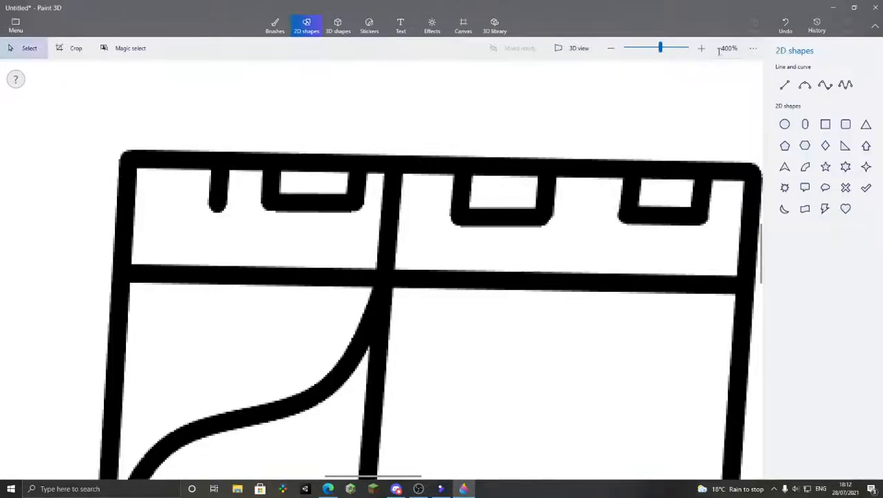
left_click(784, 84)
left_click_drag(211, 205, 149, 206)
left_click(443, 181)
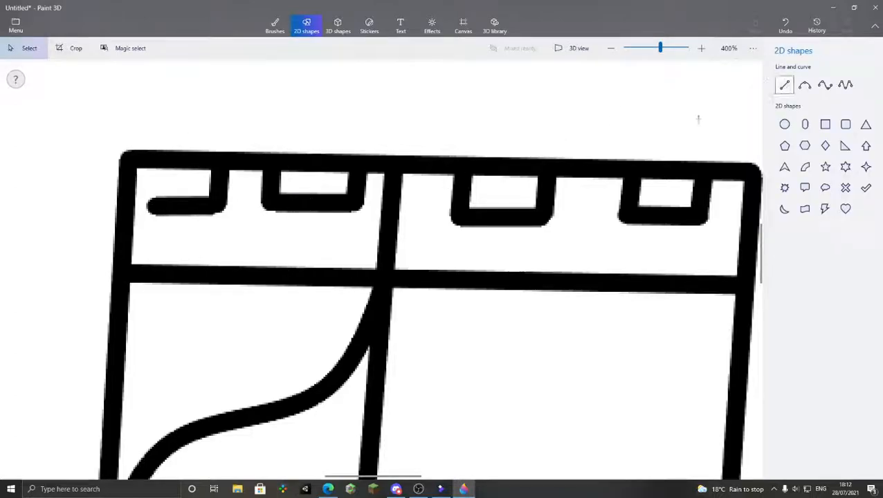
left_click(784, 84)
left_click_drag(158, 204, 158, 166)
left_click(378, 169)
Draw a 3-point curve low on the large right-hand face panel as a mouth, bending its outer end slightly downward
scroll(420, 160, "down", 2)
scroll(464, 162, "down", 5)
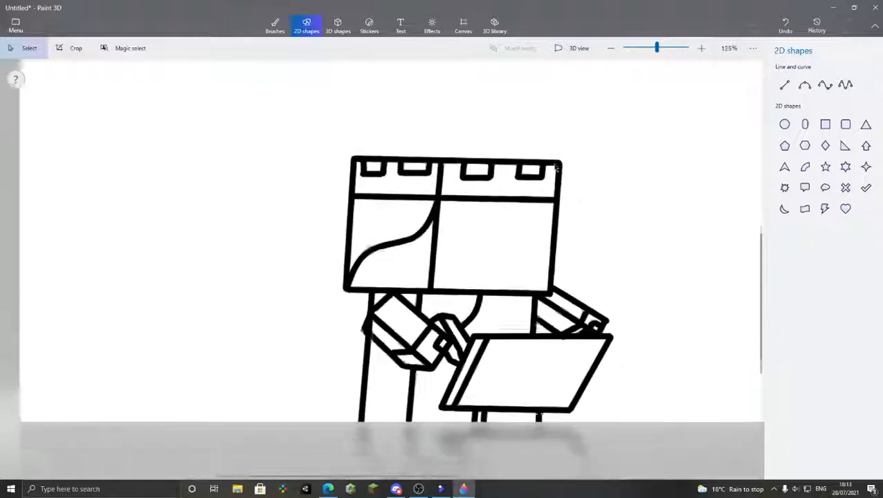
scroll(469, 296, "up", 3)
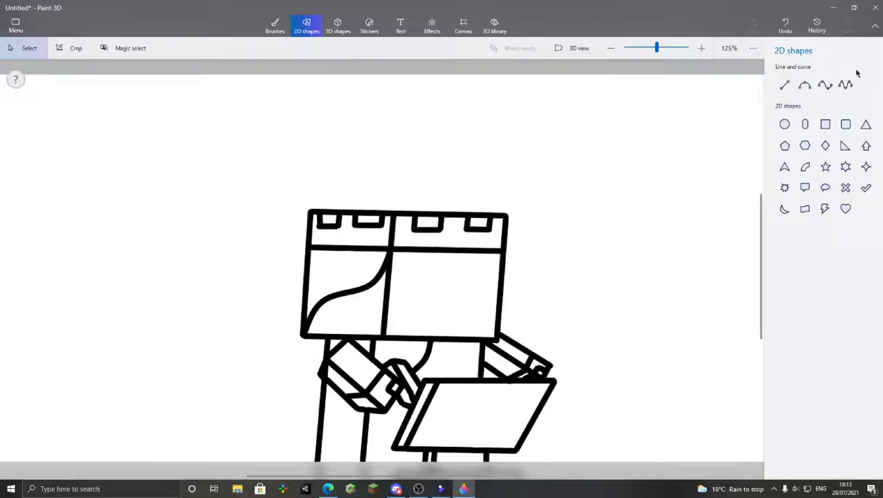
left_click(803, 85)
scroll(497, 270, "up", 5)
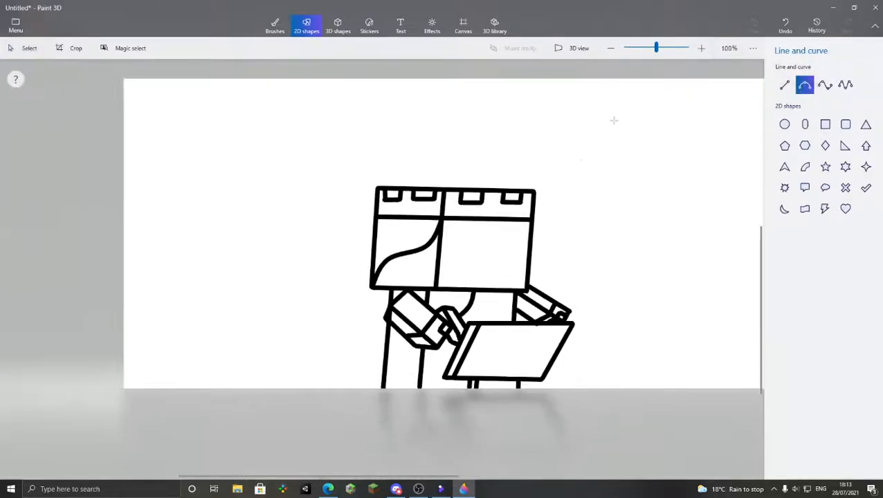
scroll(441, 289, "up", 3)
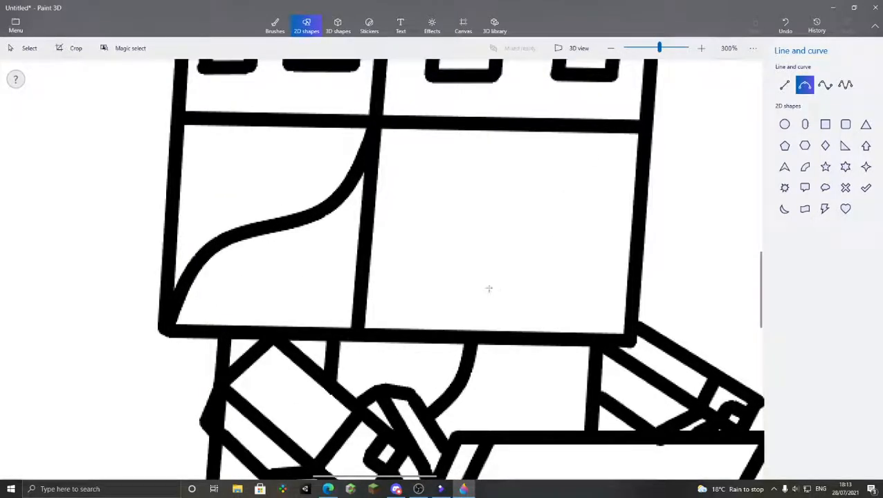
left_click_drag(470, 271, 390, 272)
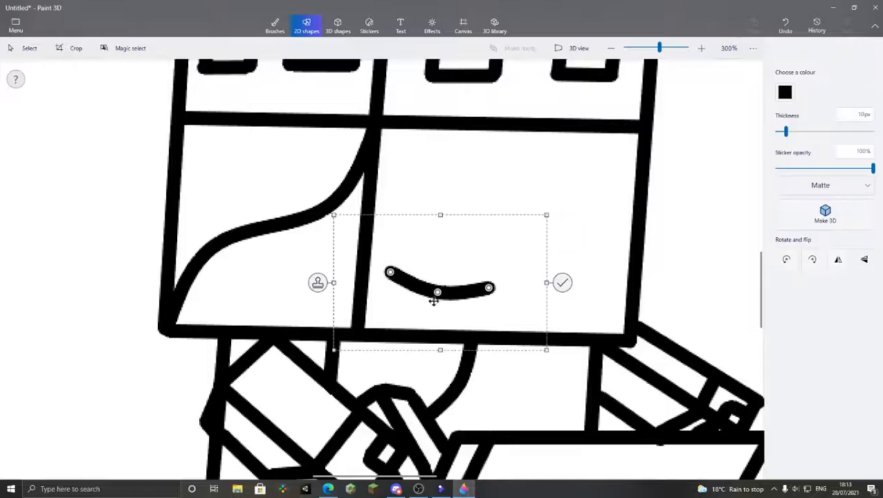
left_click_drag(435, 292, 457, 277)
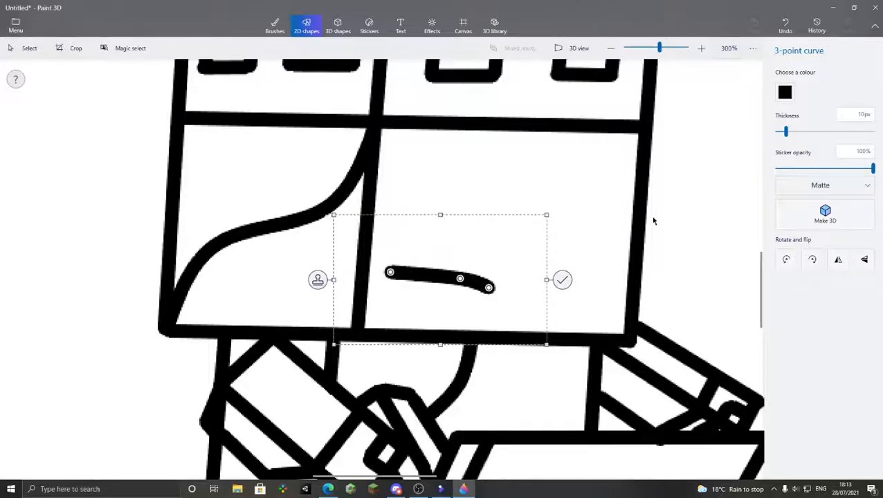
left_click(653, 220)
Draw a U-shaped curve hanging from the left part of the mouth line as a tongue
left_click(823, 85)
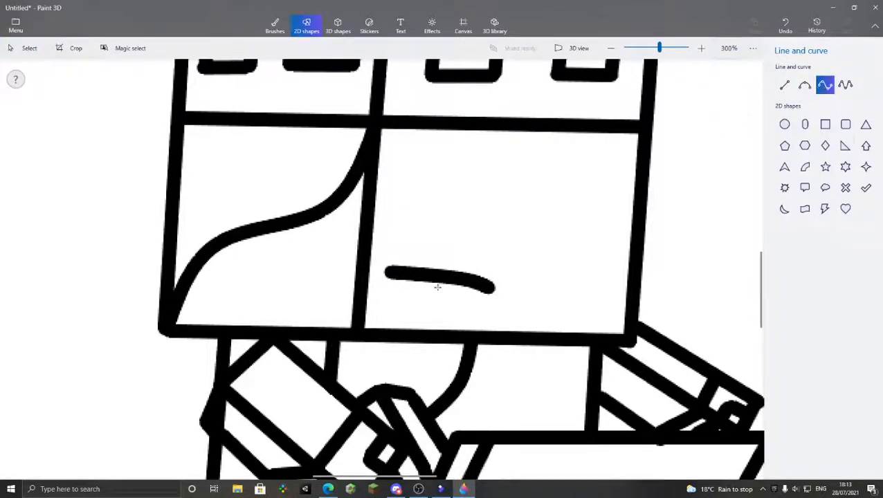
left_click_drag(439, 280, 395, 306)
left_click(586, 231)
Try adding a short vertical line down the middle of the tongue from the mouth line
scroll(587, 229, "down", 2)
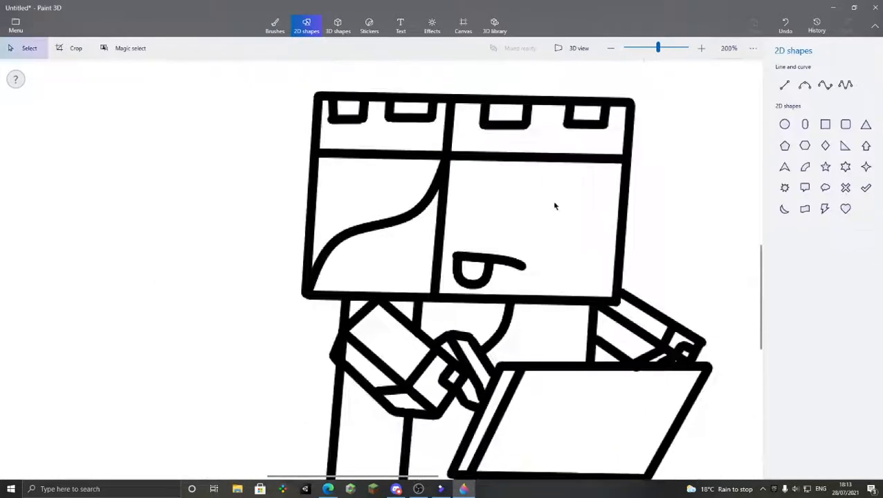
scroll(530, 232, "up", 4)
left_click(783, 84)
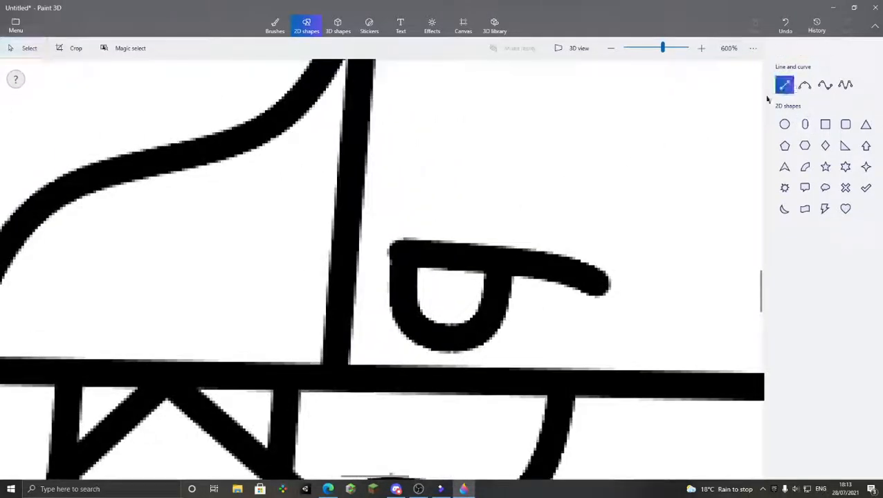
left_click_drag(450, 289, 451, 271)
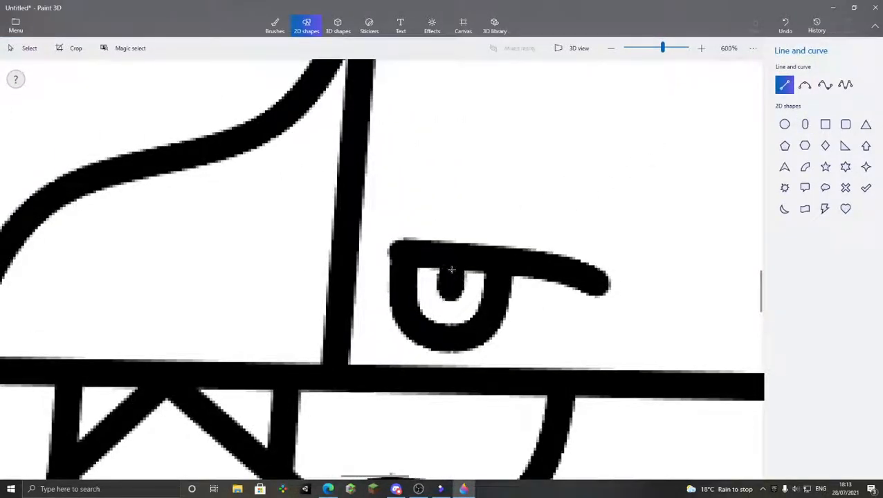
scroll(567, 230, "down", 3)
left_click(507, 216)
scroll(506, 217, "down", 5)
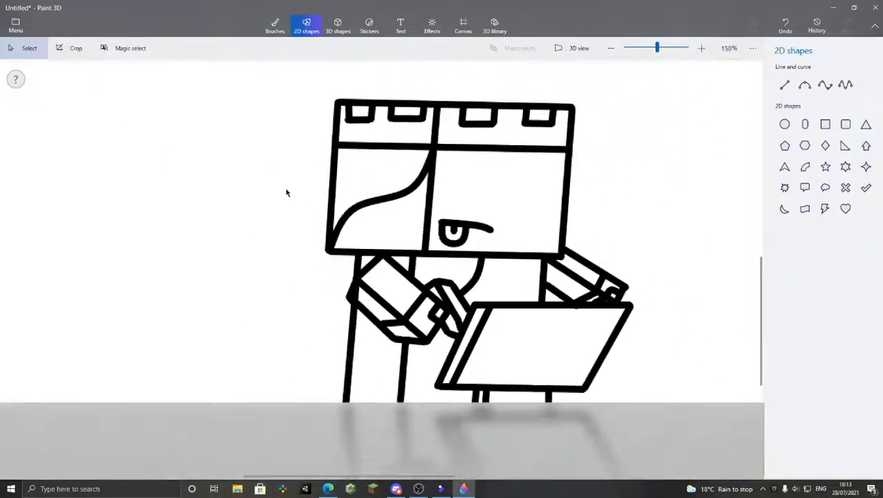
scroll(476, 197, "up", 3)
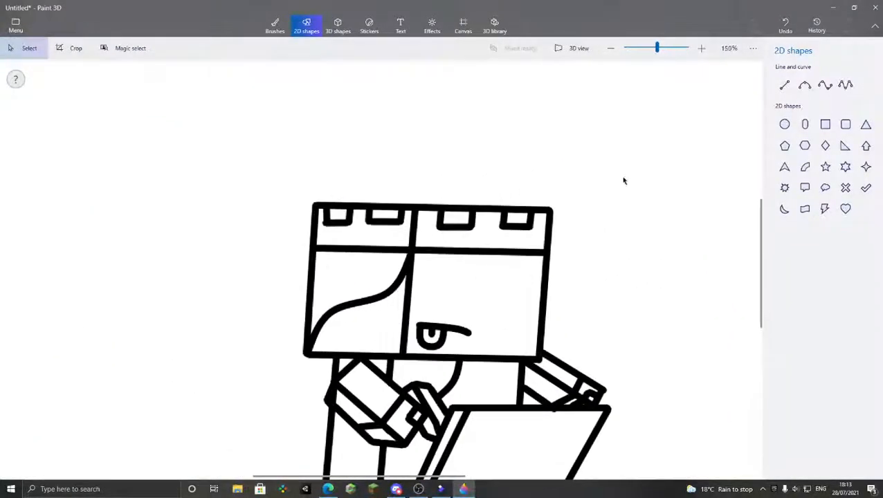
Draw a narrow upright capsule as an eye near the face panel's right edge, rotated 4°
left_click(805, 124)
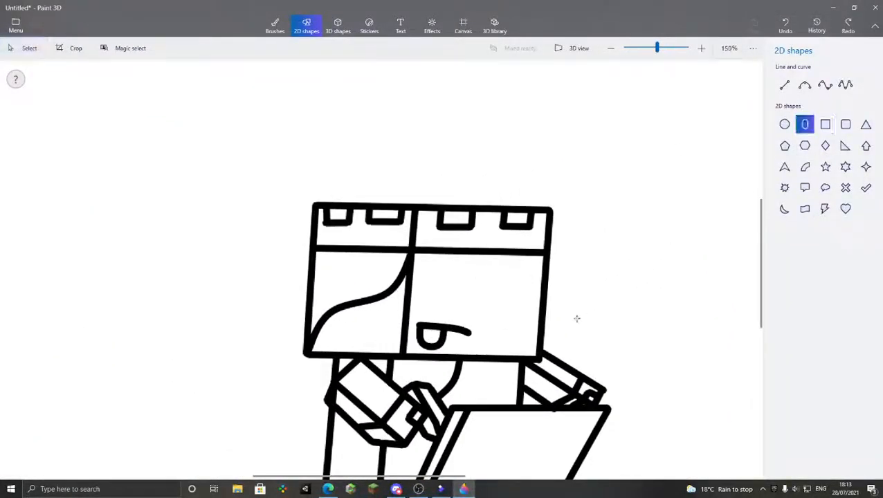
scroll(481, 315, "up", 4)
left_click_drag(473, 305, 516, 208)
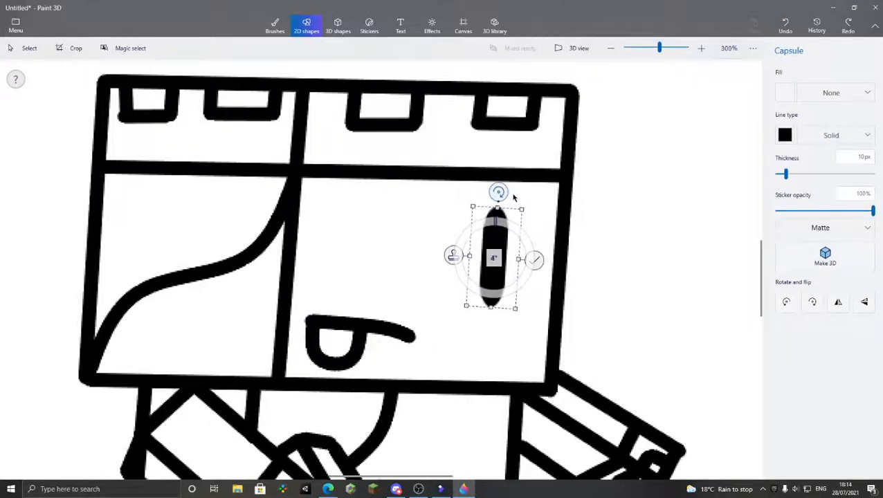
left_click(687, 176)
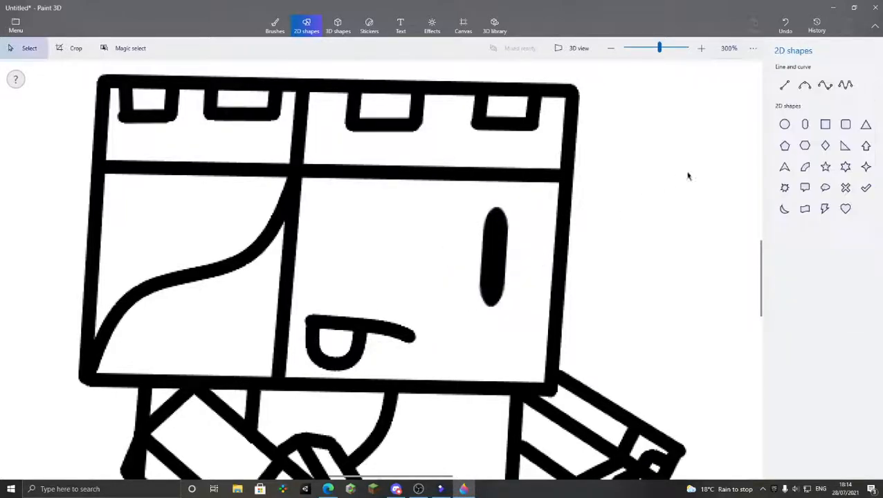
left_click(805, 122)
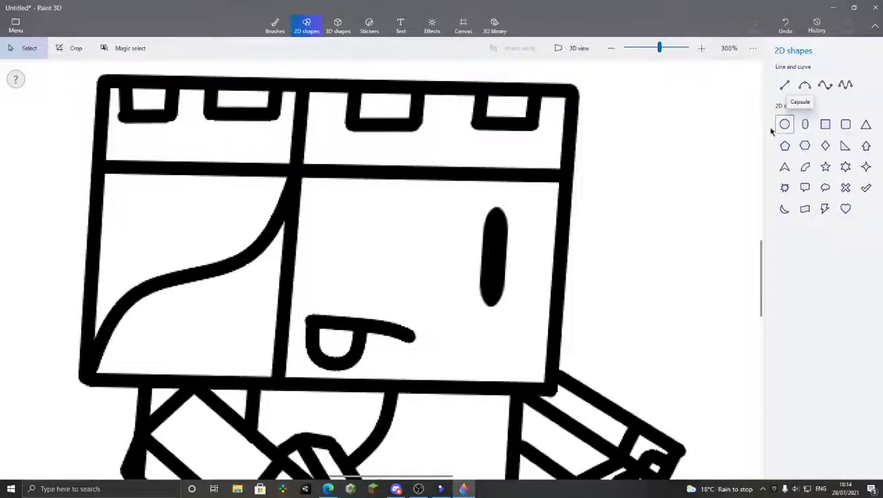
left_click_drag(359, 296, 389, 219)
left_click(785, 27)
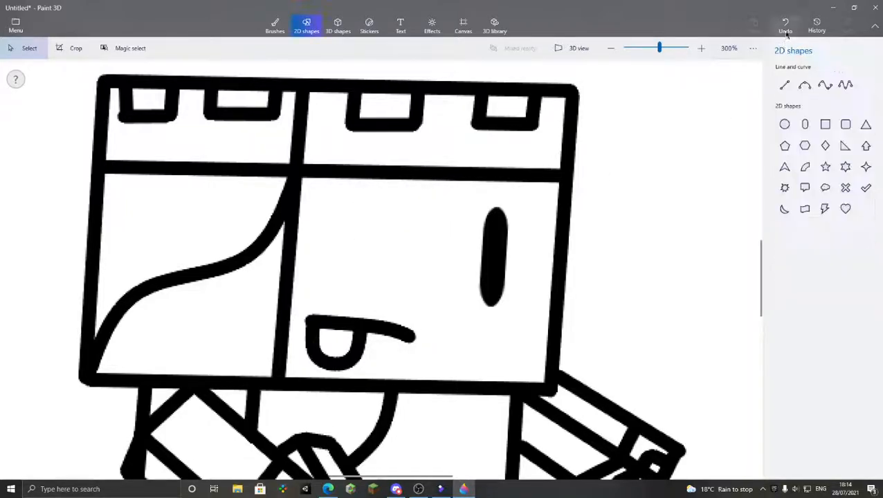
Draw a second narrow upright capsule above the mouth as the left eye, tilted slightly clockwise to match the other eye
left_click(805, 128)
left_click_drag(355, 299, 384, 183)
left_click_drag(390, 233, 376, 241)
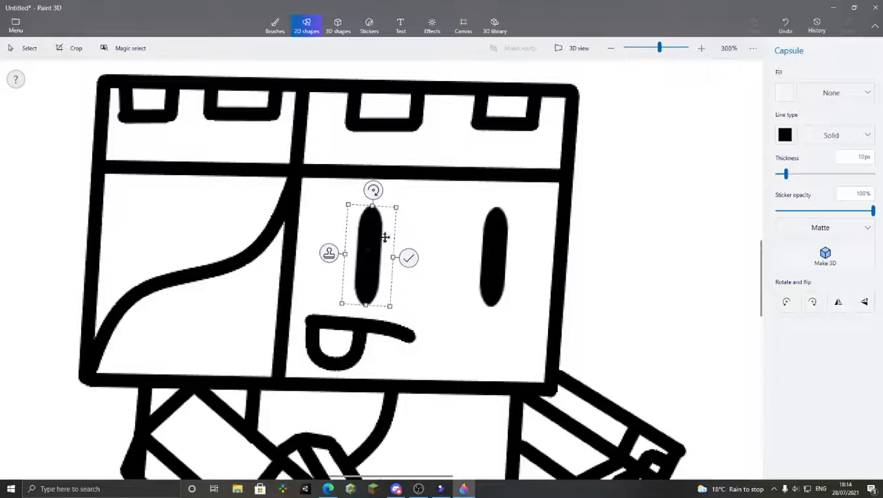
left_click(505, 212)
Examine the whole character and its face to check how the two eyes look
scroll(515, 209, "down", 3)
scroll(611, 175, "down", 4)
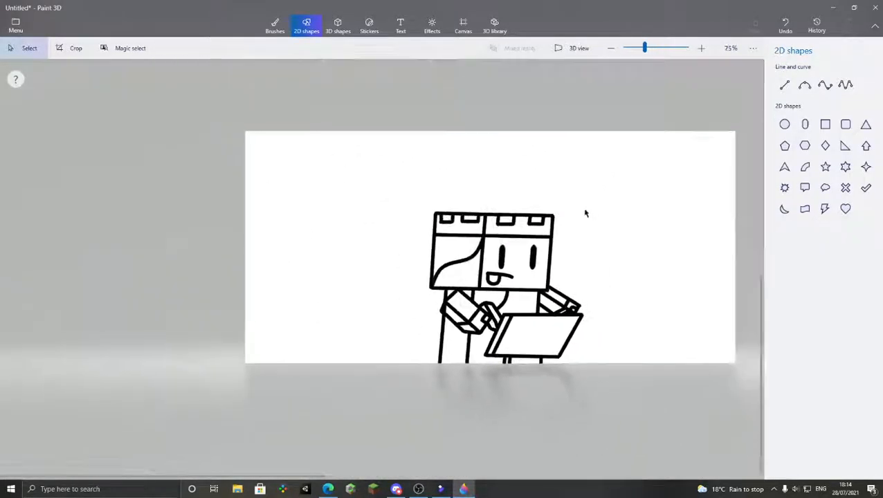
scroll(389, 301, "up", 2)
scroll(388, 301, "up", 3)
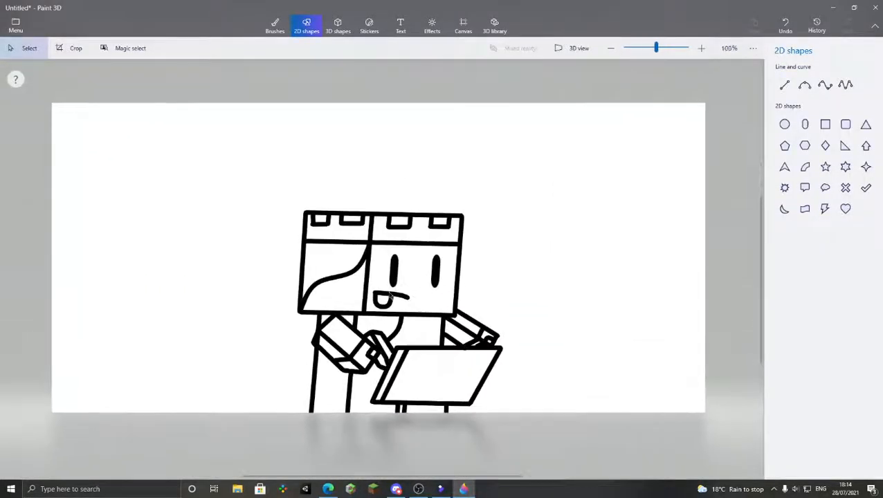
scroll(404, 255, "up", 1)
scroll(465, 189, "down", 4)
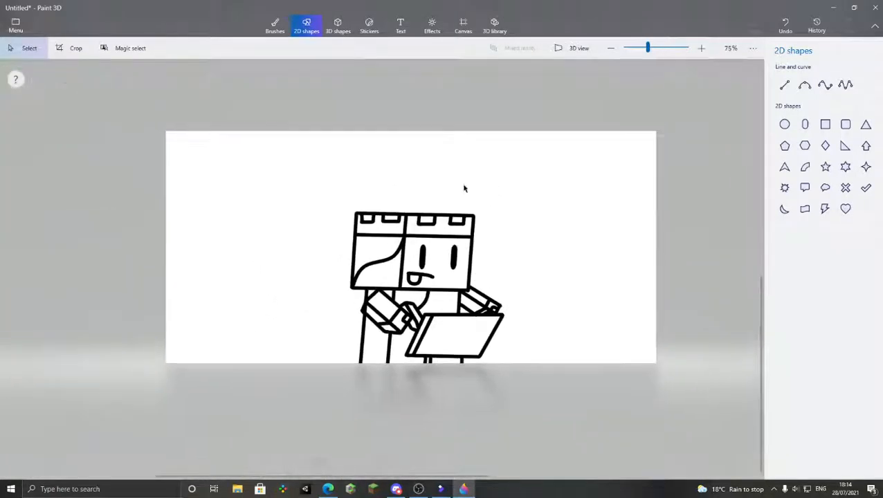
scroll(438, 241, "up", 4)
scroll(437, 241, "up", 6)
scroll(437, 233, "down", 4)
Draw a black diamond on the front headband, centred in the space below and between the two notches
scroll(430, 219, "up", 2)
scroll(430, 219, "up", 2)
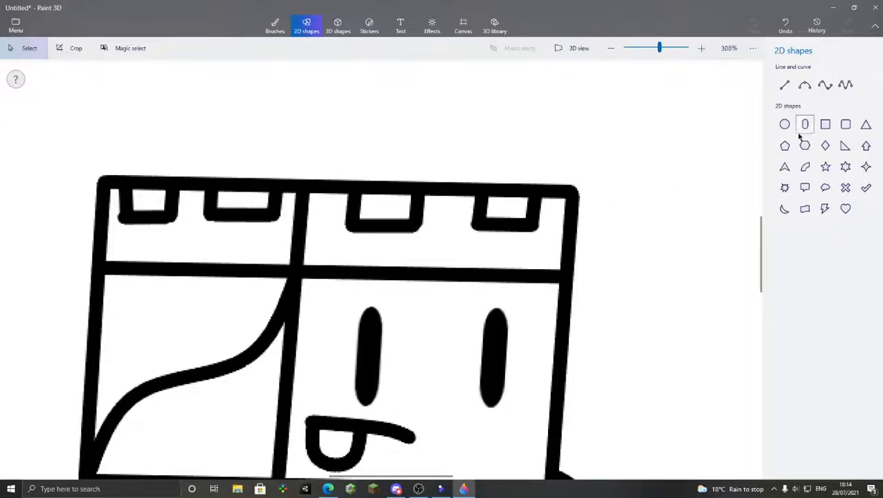
left_click(824, 148)
scroll(392, 261, "up", 3)
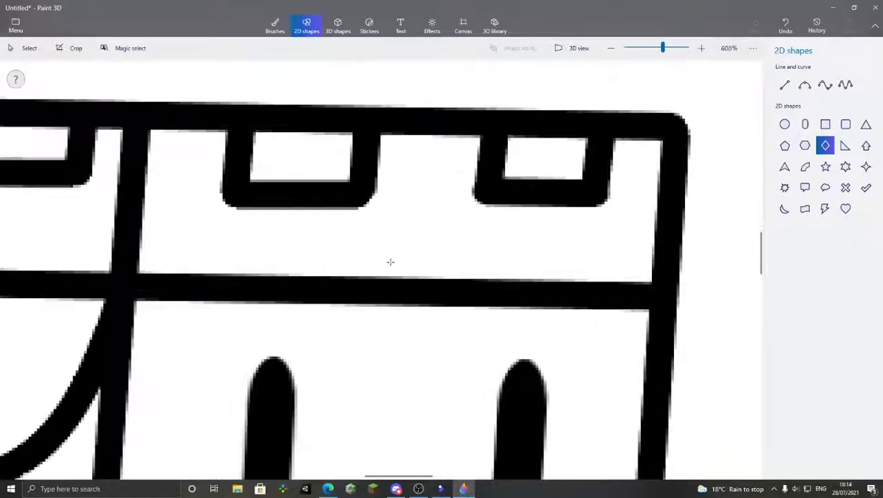
left_click_drag(373, 261, 496, 206)
left_click_drag(436, 191, 432, 218)
left_click(588, 203)
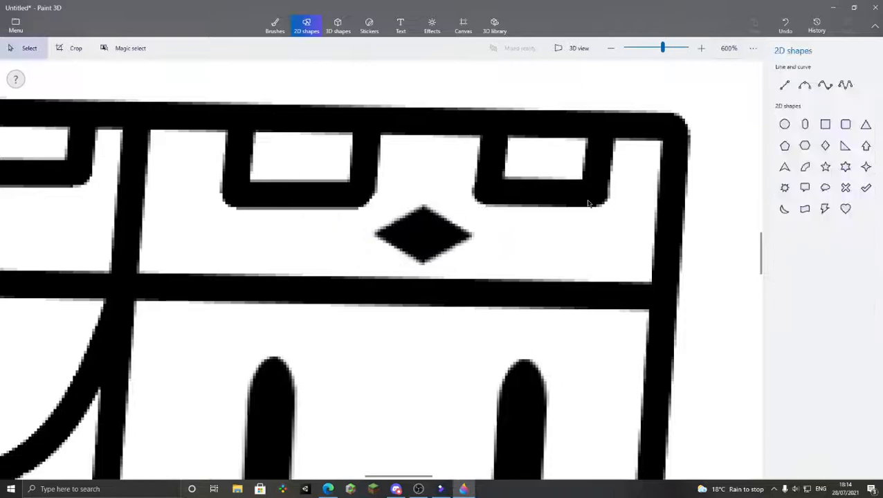
Add a smaller black diamond on each side of the central diamond on the headband, aligned in one row
left_click(824, 146)
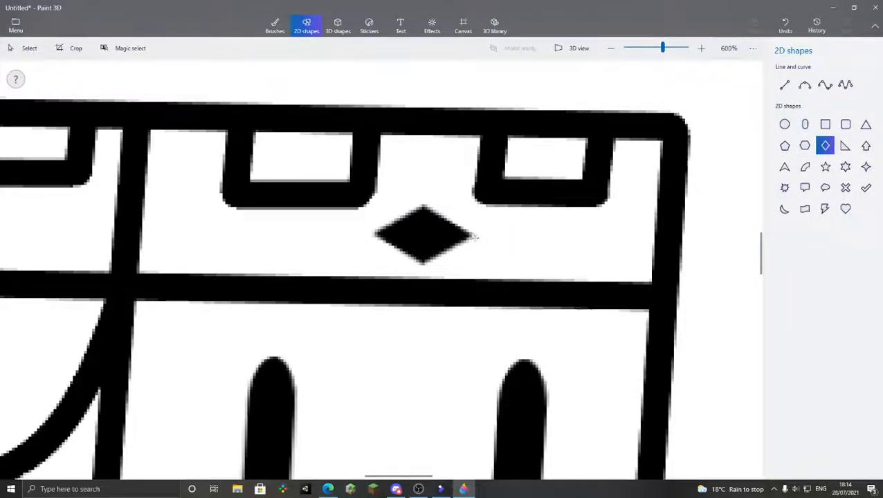
mouse_move(479, 237)
left_mouse_down()
mouse_move(532, 223)
mouse_move(568, 193)
left_mouse_up()
left_click_drag(519, 230, 510, 247)
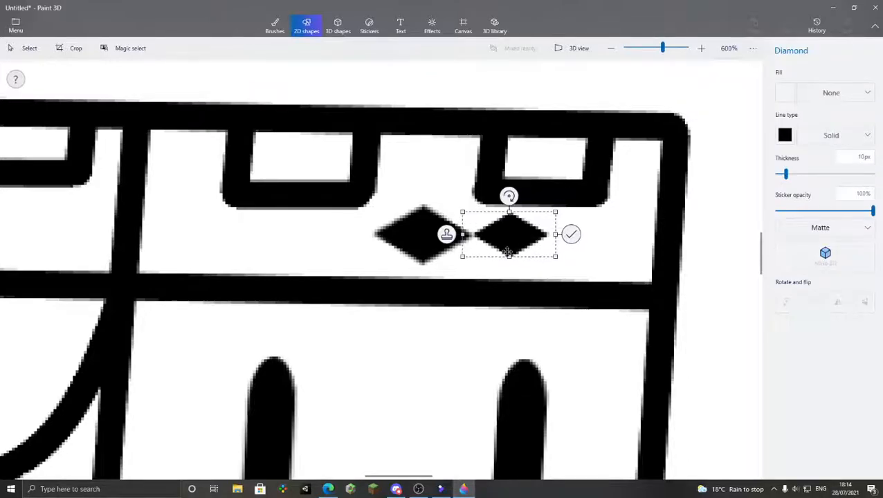
left_click(630, 213)
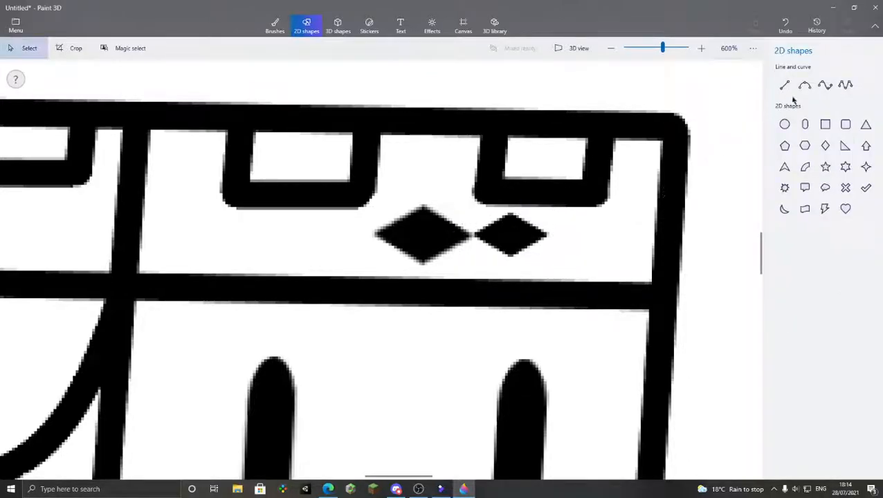
left_click(825, 147)
left_click_drag(309, 247, 359, 227)
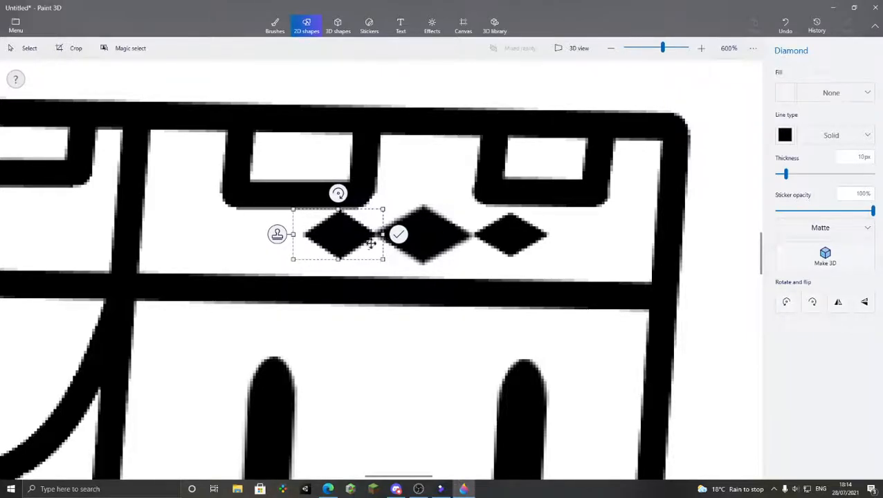
left_click(398, 234)
Examine the gap between the left diamond and the notch above it, and the overall look of the drawing
scroll(585, 159, "down", 5)
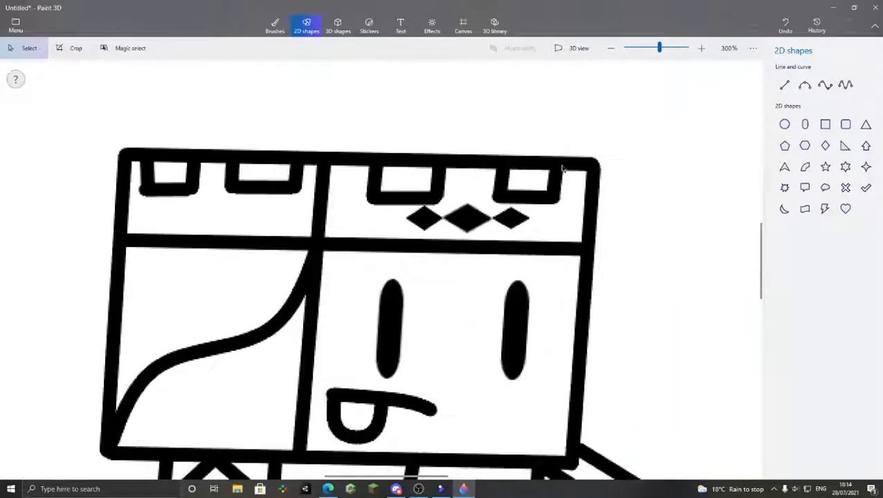
scroll(498, 187, "up", 8)
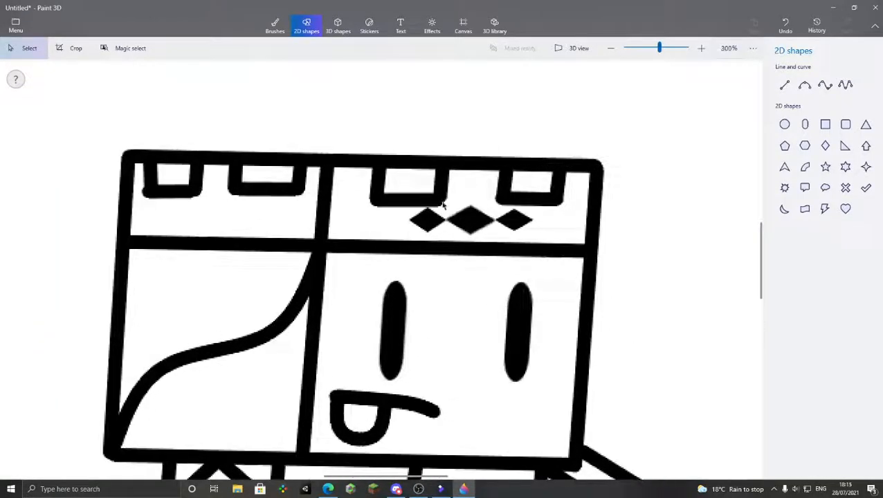
scroll(422, 213, "up", 6)
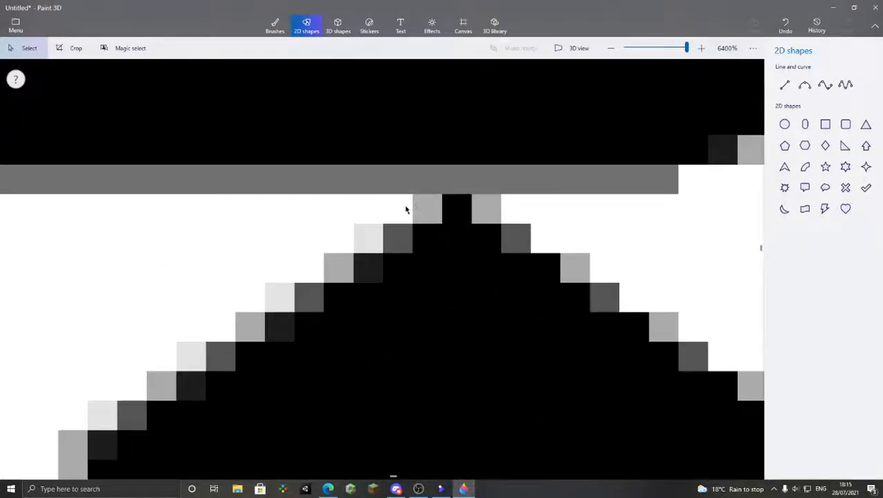
scroll(406, 210, "down", 7)
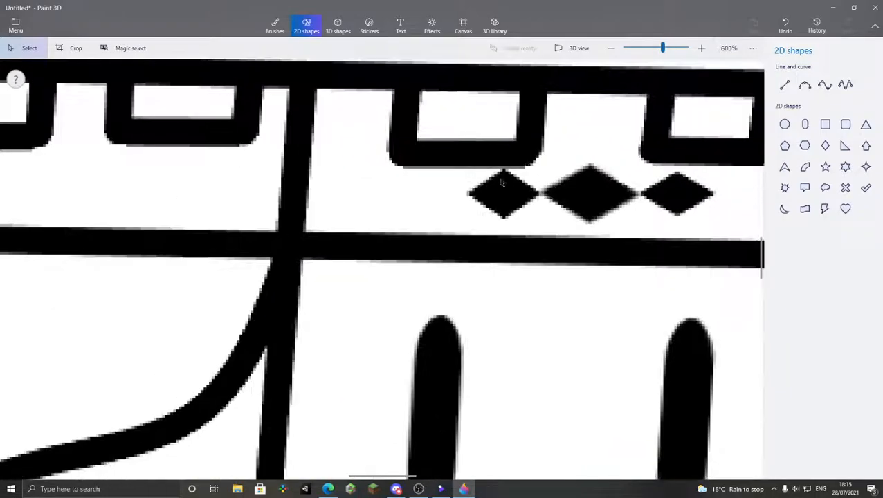
scroll(553, 173, "down", 7)
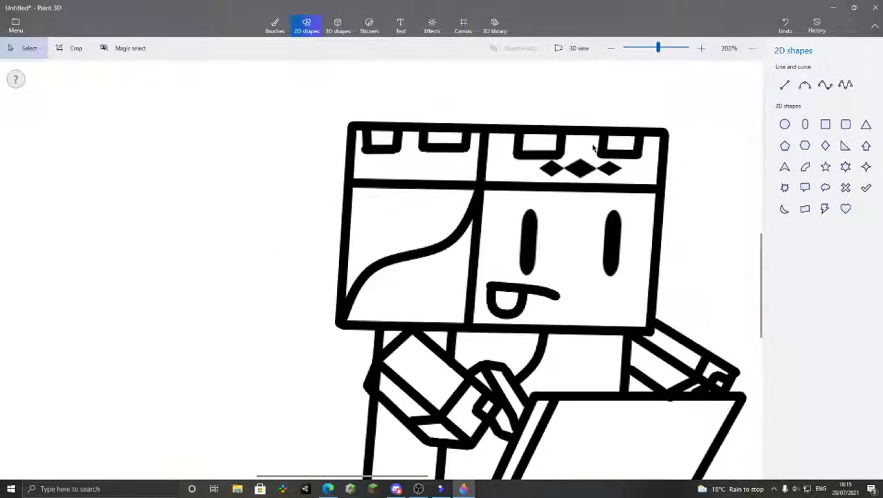
scroll(601, 142, "up", 2)
scroll(601, 142, "up", 2)
left_click(275, 26)
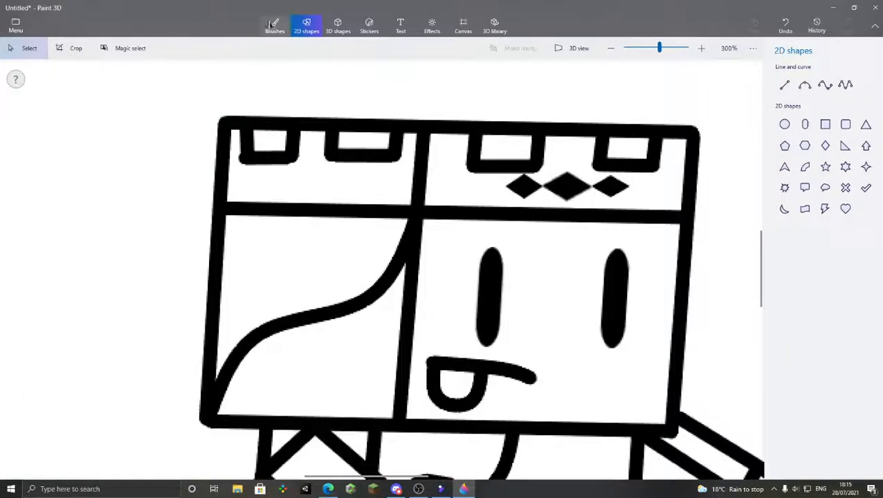
scroll(467, 143, "down", 4)
scroll(467, 144, "down", 5)
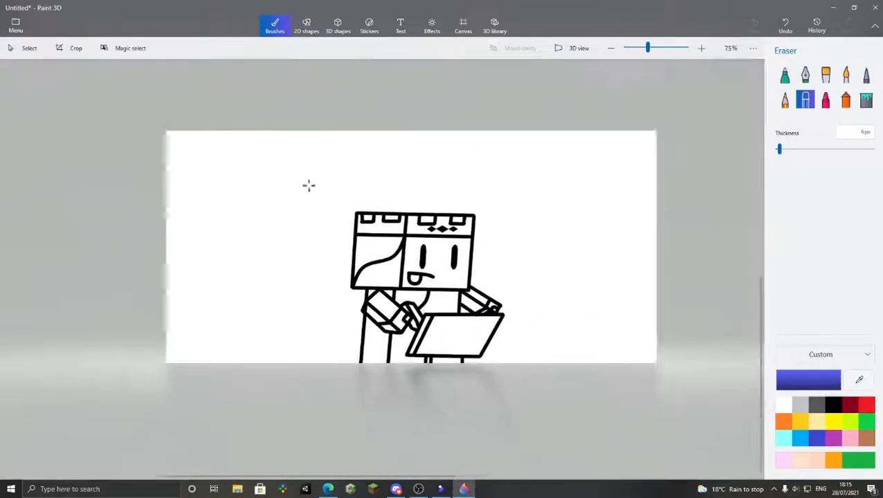
scroll(360, 277, "up", 3)
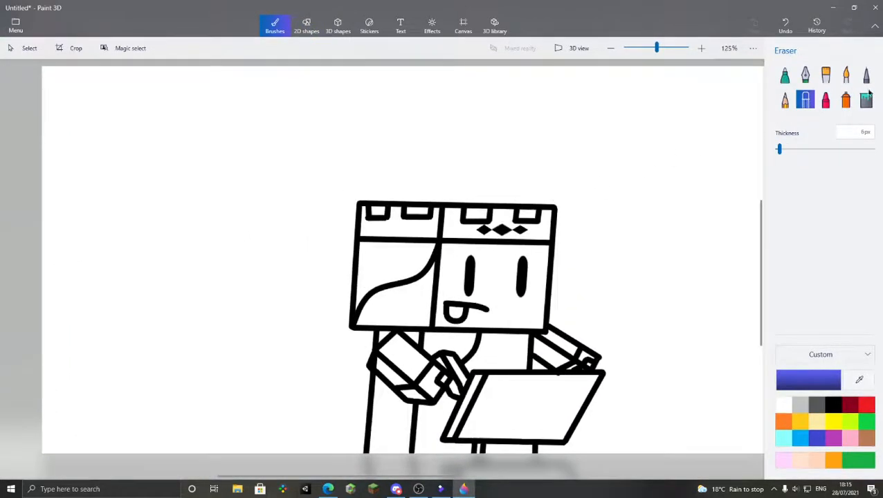
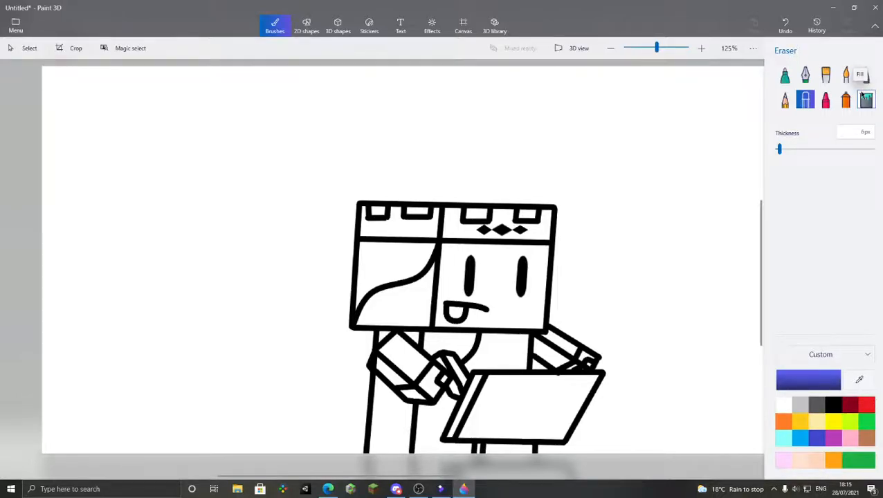
Fill the two notches on the front of the headband with orange using the Fill tool
left_click(864, 97)
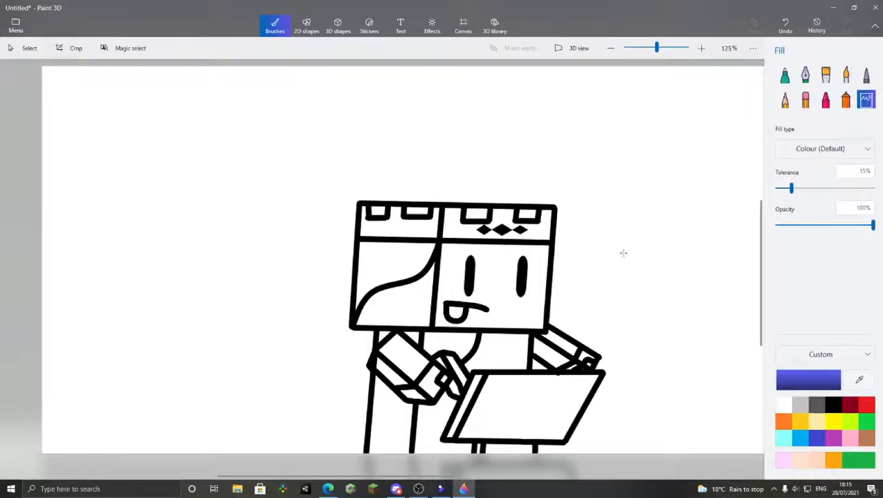
scroll(515, 249, "up", 10)
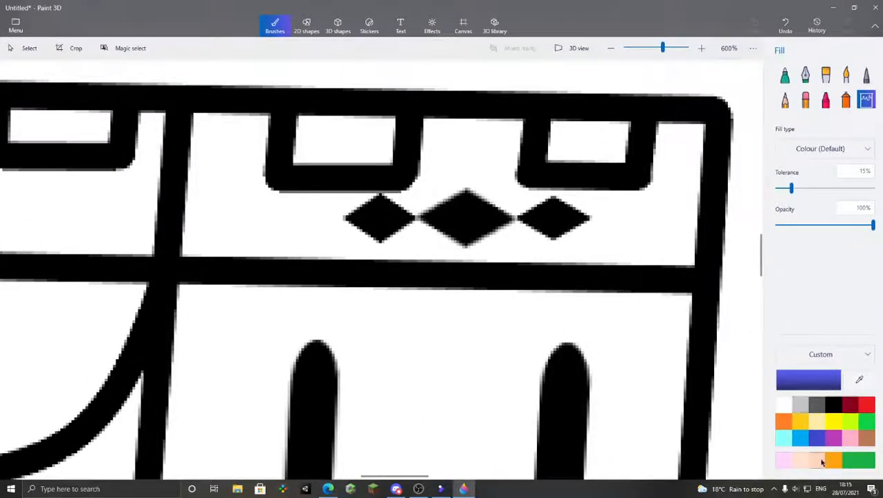
scroll(627, 305, "down", 6)
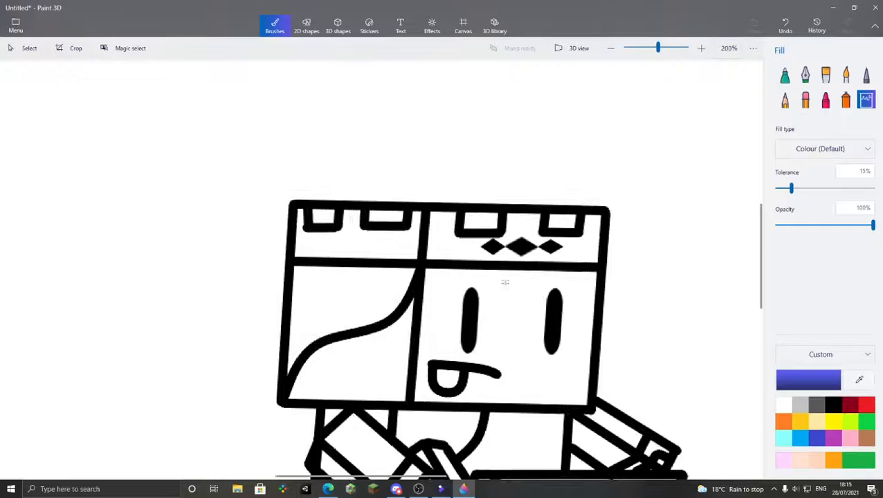
scroll(514, 286, "up", 3)
scroll(522, 246, "down", 3)
scroll(484, 225, "up", 2)
scroll(436, 201, "down", 4)
scroll(501, 232, "up", 4)
scroll(502, 224, "up", 1)
left_click(782, 421)
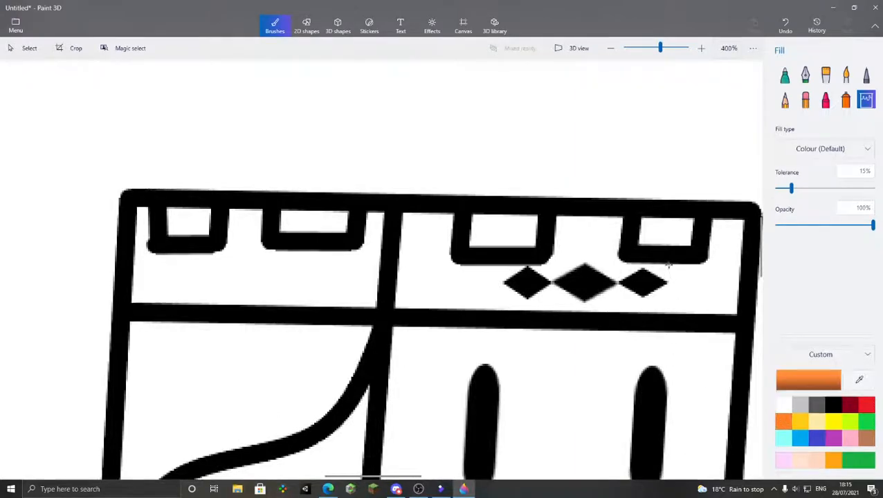
left_click(662, 227)
left_click(490, 225)
Fill the two notches on the side of the headband and the hair area above the side panel's curve with orange
scroll(491, 225, "down", 2)
scroll(415, 221, "up", 4)
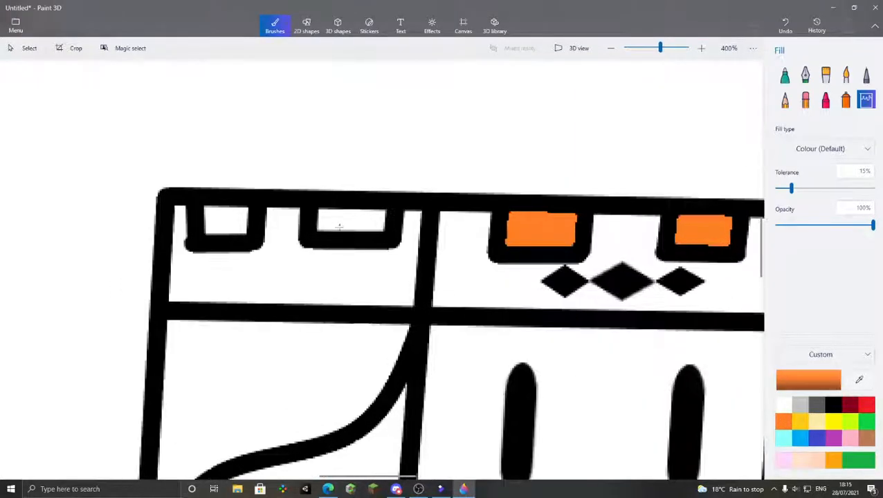
left_click(355, 222)
left_click(175, 226)
scroll(388, 199, "down", 5)
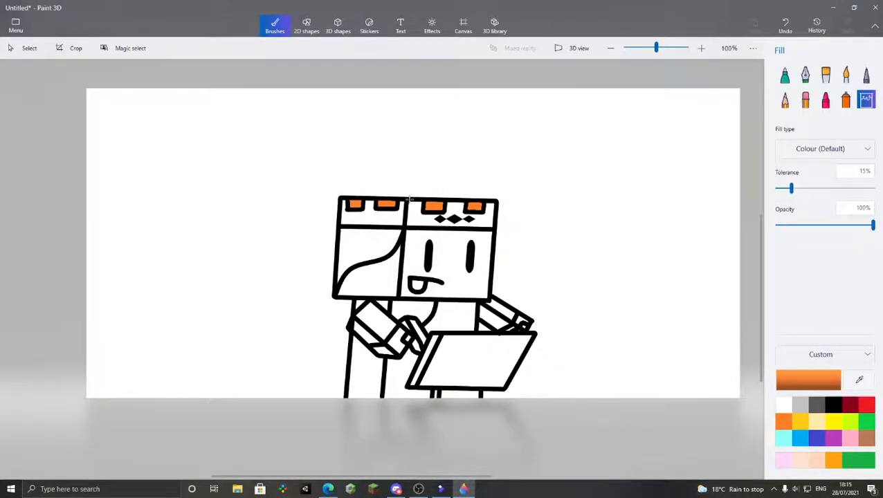
scroll(408, 199, "up", 2)
left_click(347, 230)
scroll(524, 211, "down", 1)
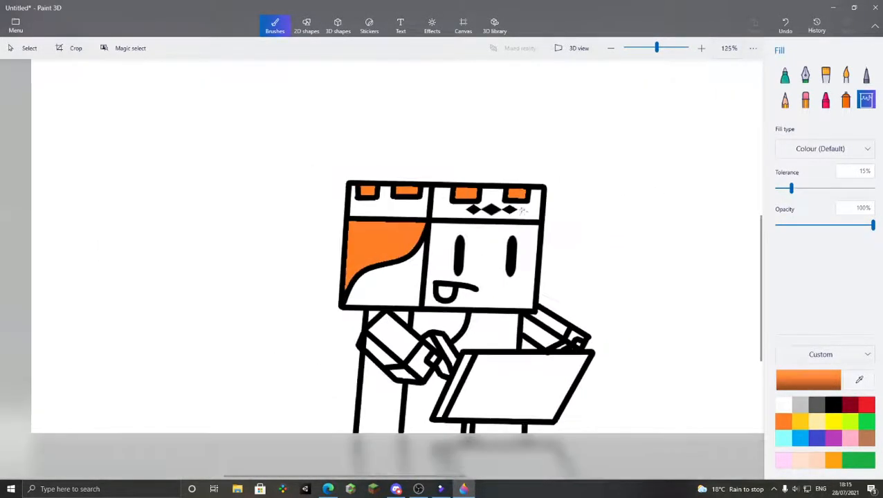
Fill the front and side sections of the headband around the notches with gold
scroll(524, 211, "down", 2)
scroll(470, 223, "up", 5)
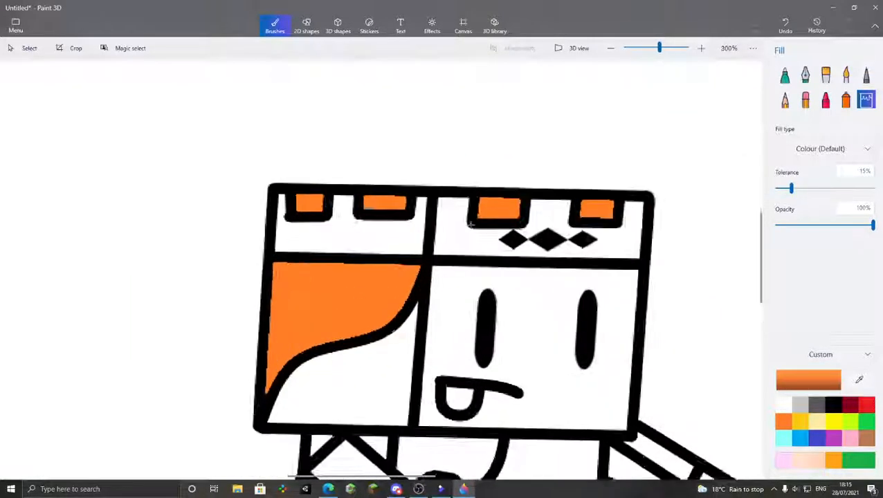
left_click(800, 423)
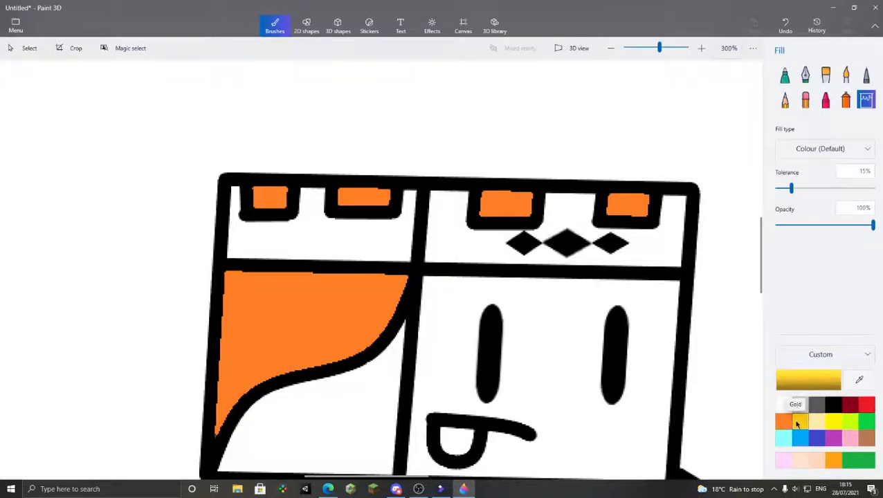
left_click(648, 242)
left_click(379, 247)
scroll(415, 249, "down", 5)
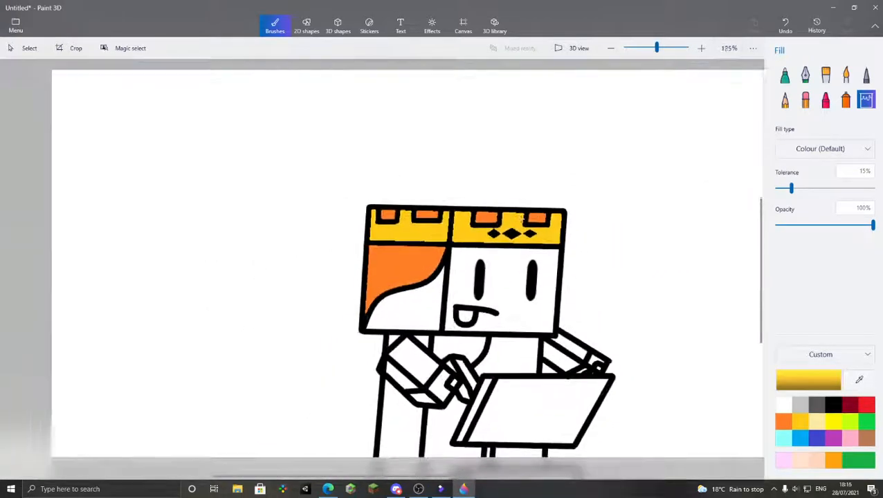
Paint over the leftover grey pixels between the left diamond and the notch above it in gold with a 1 px Pixel pen
scroll(504, 223, "up", 8)
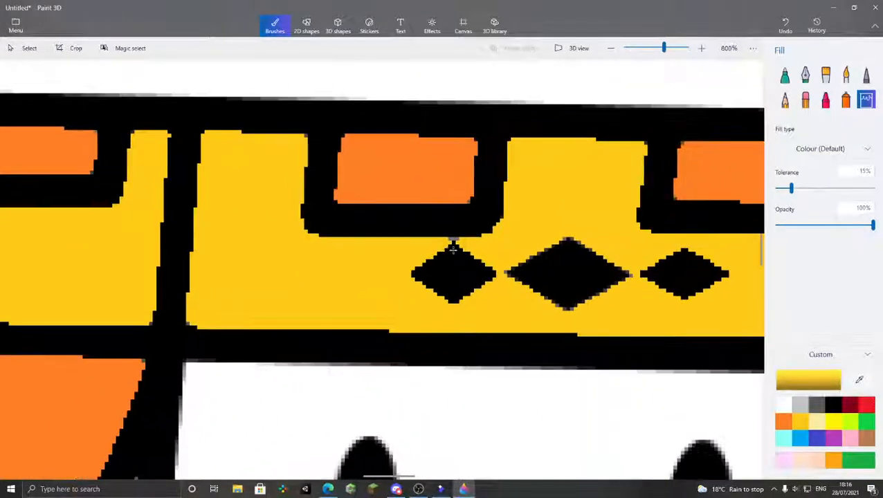
scroll(451, 249, "up", 6)
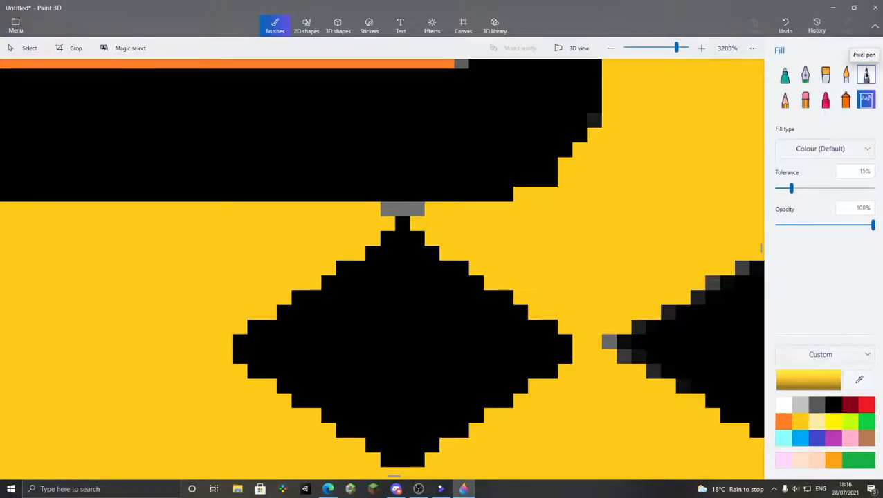
left_click(865, 75)
left_click_drag(780, 150, 776, 149)
scroll(431, 224, "up", 2)
left_click_drag(329, 186, 419, 191)
scroll(430, 191, "down", 5)
scroll(371, 145, "down", 3)
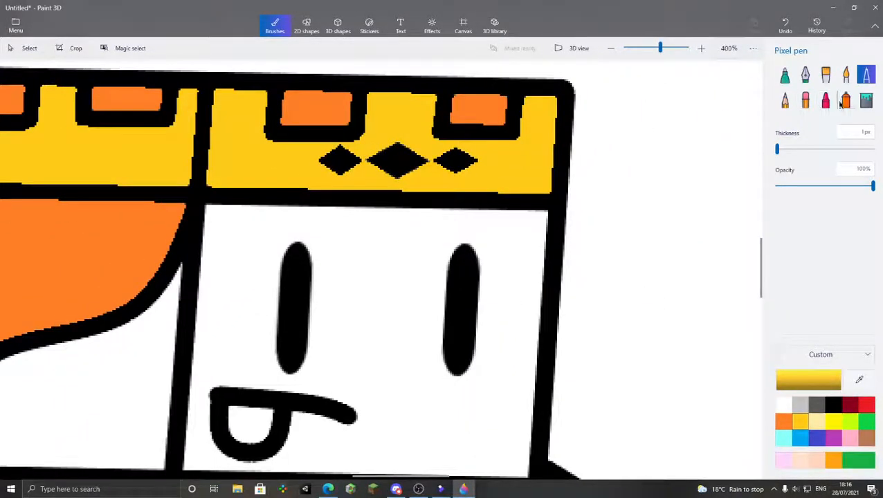
Fill the front of the face and the side area below the hair's curve with a light skin tone using the Fill tool
left_click(865, 100)
scroll(393, 203, "down", 5)
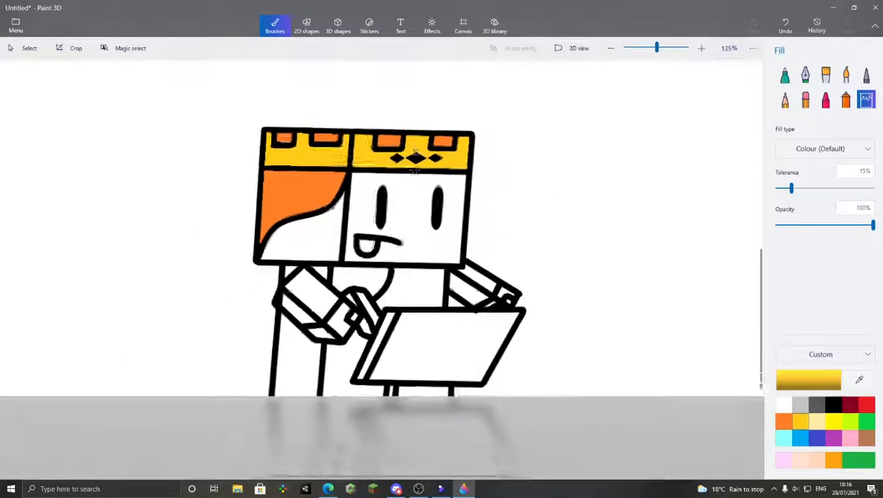
scroll(392, 203, "up", 1)
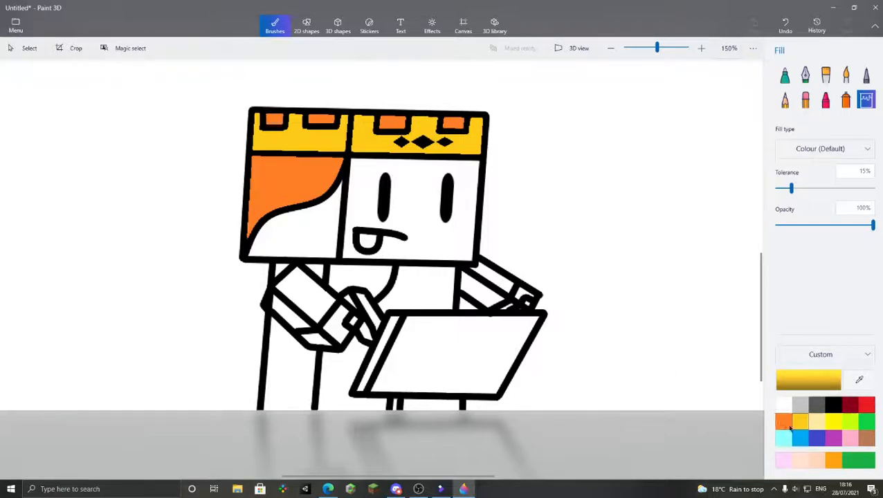
scroll(361, 141, "up", 4)
scroll(361, 140, "down", 3)
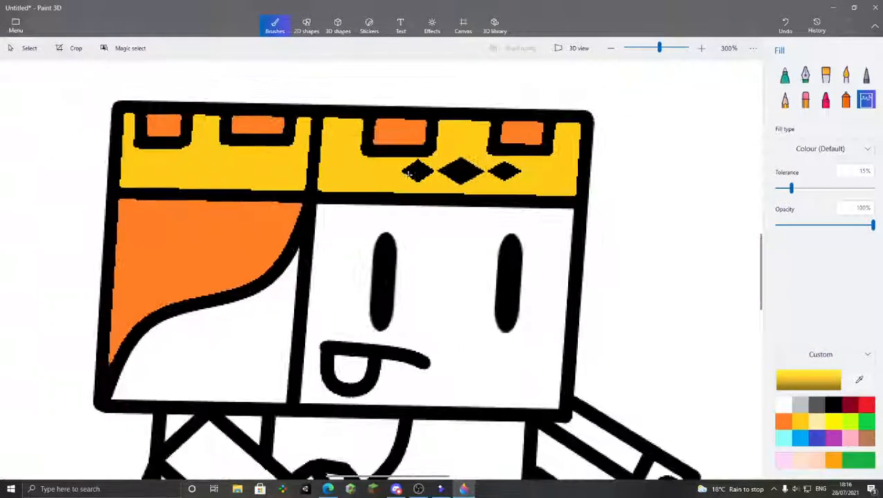
scroll(574, 263, "down", 3)
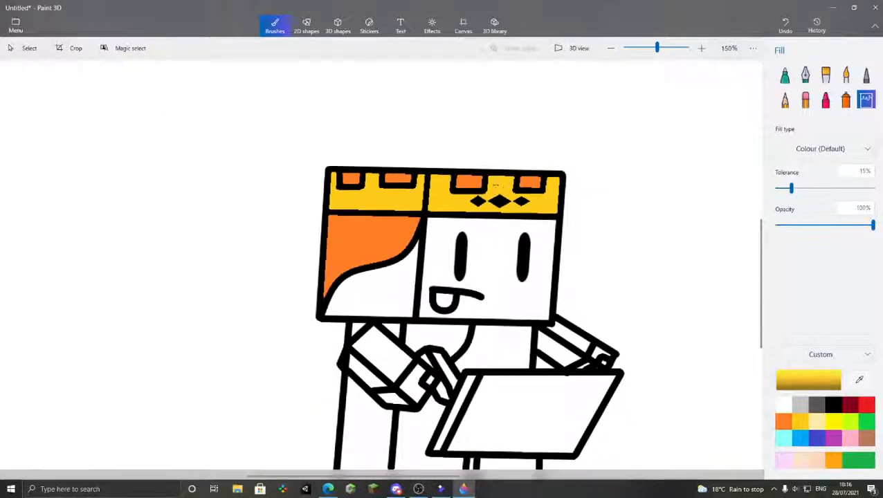
scroll(480, 199, "up", 5)
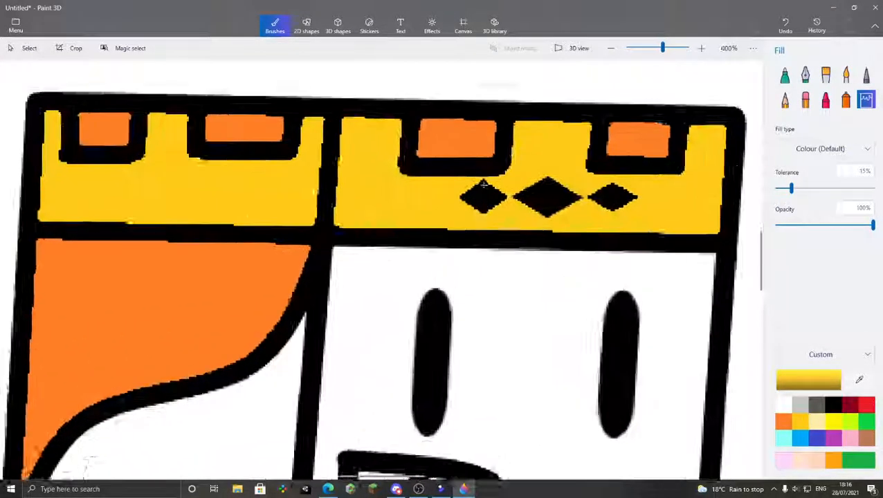
scroll(508, 197, "down", 3)
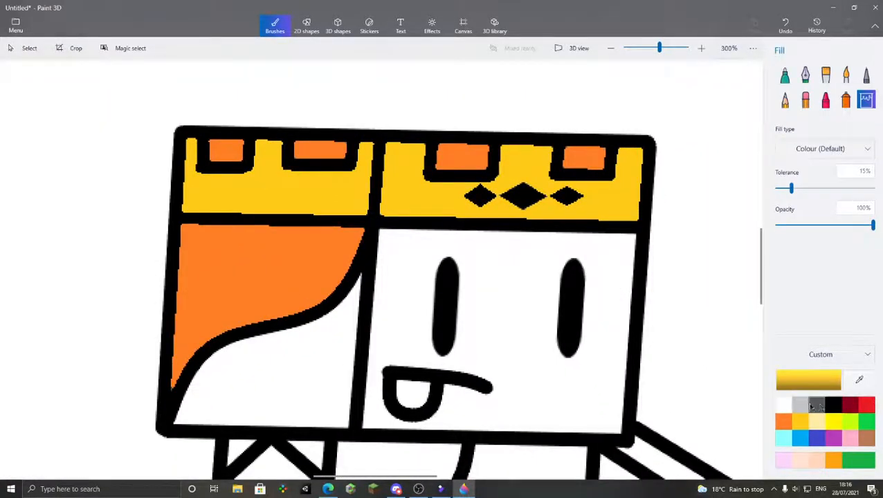
left_click(813, 460)
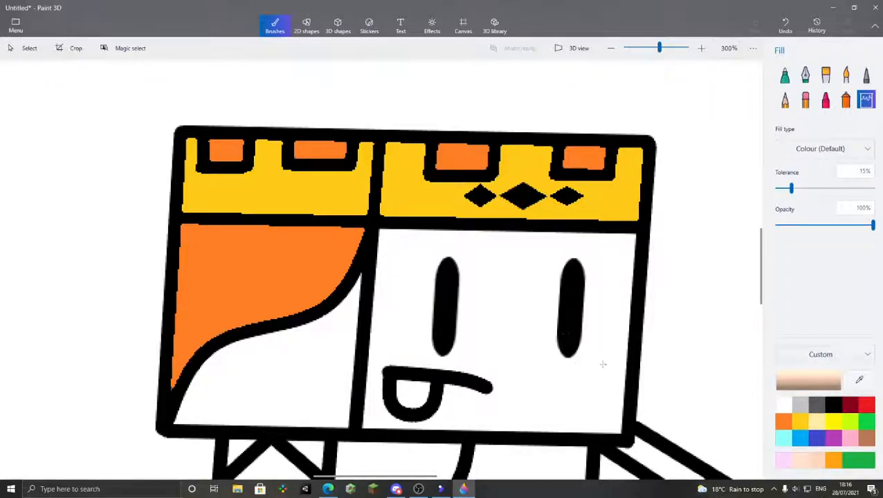
left_click(540, 356)
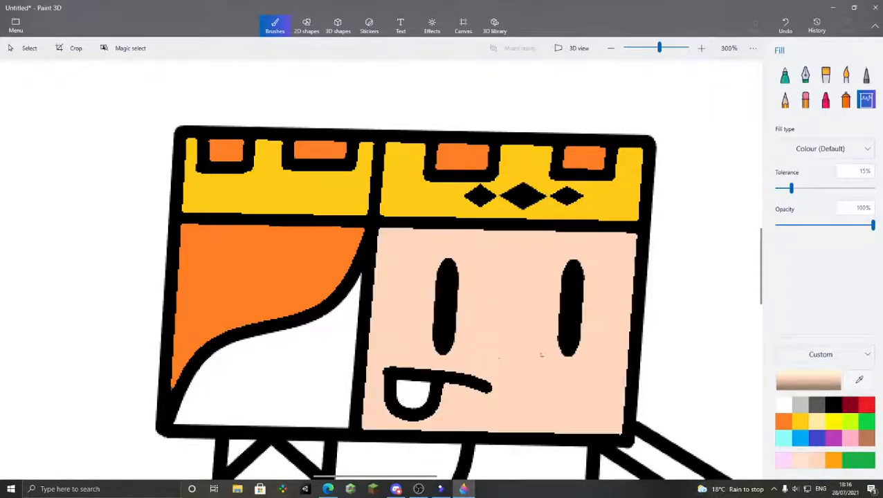
left_click(317, 378)
Fill the neckline area and the two small triangles beside the raised arm with the light skin tone
scroll(317, 378, "down", 4)
scroll(359, 358, "up", 6)
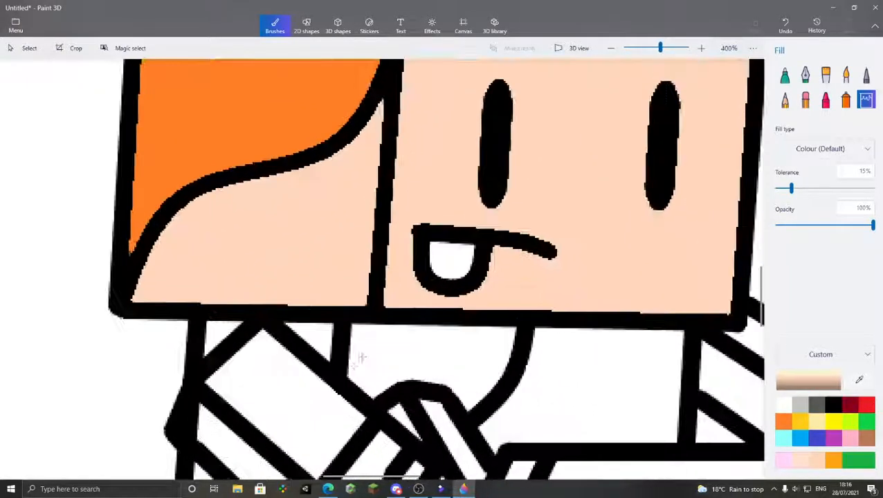
left_click(359, 354)
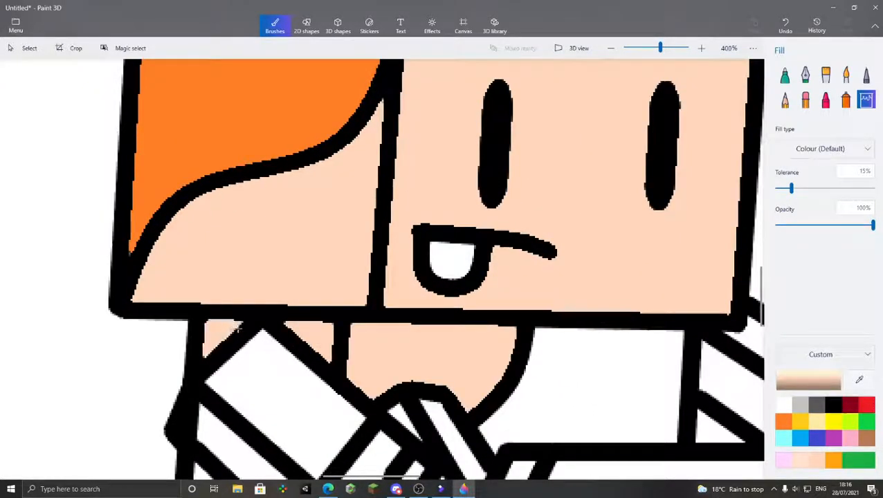
Fill the small enclosed finger areas on both hands with the light skin tone
scroll(325, 349, "down", 4)
scroll(423, 354, "up", 2)
scroll(513, 349, "up", 2)
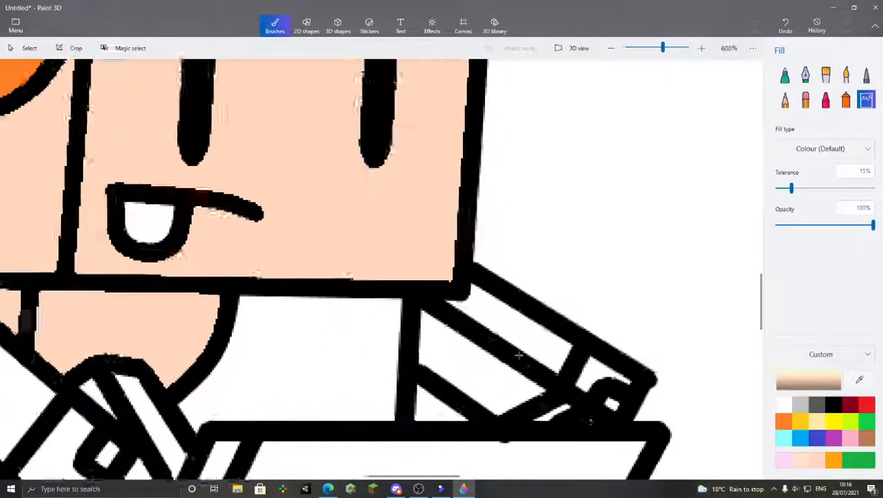
scroll(506, 348, "up", 2)
scroll(615, 420, "up", 4)
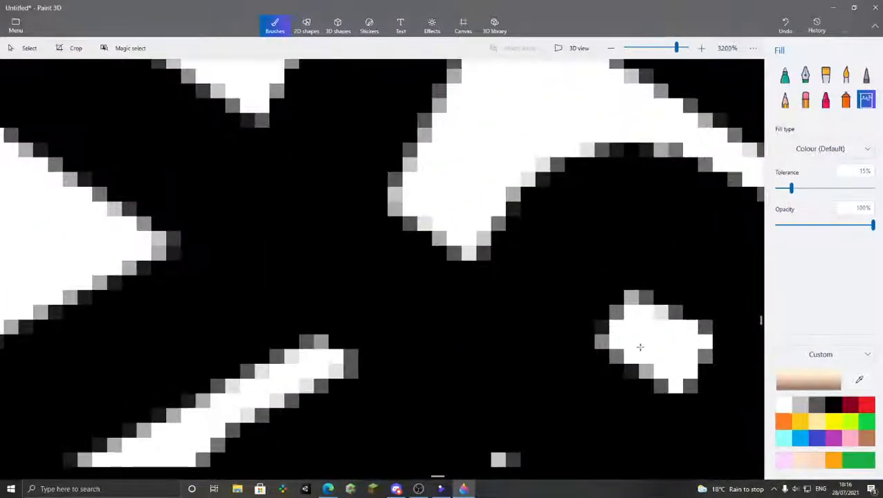
left_click(636, 346)
left_click(495, 451)
scroll(495, 451, "down", 6)
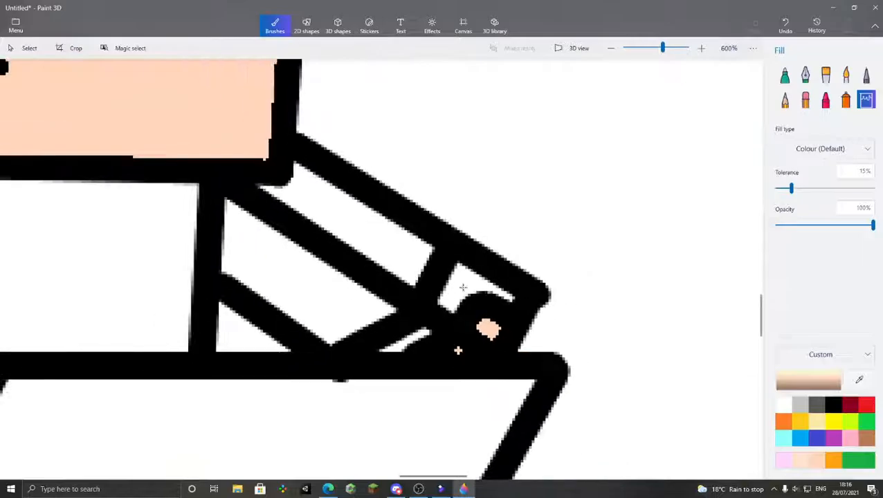
scroll(581, 305, "up", 1)
scroll(149, 360, "up", 4)
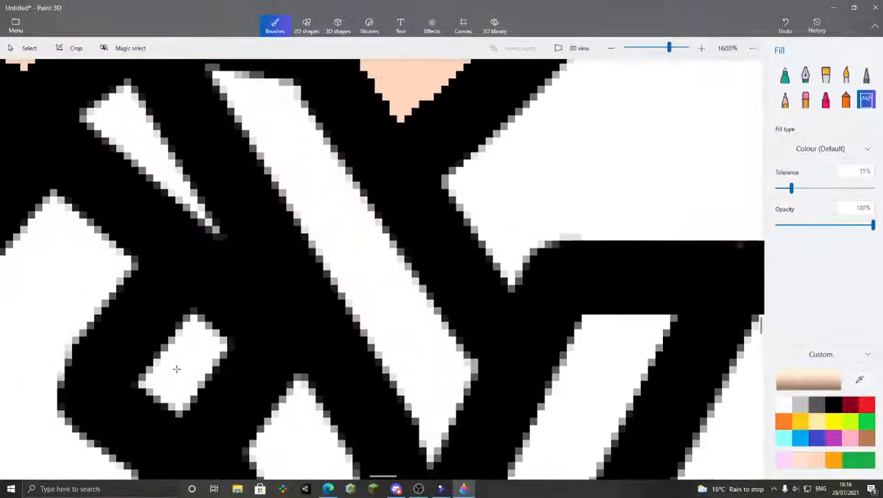
left_click(177, 366)
scroll(315, 320, "down", 3)
scroll(476, 250, "down", 5)
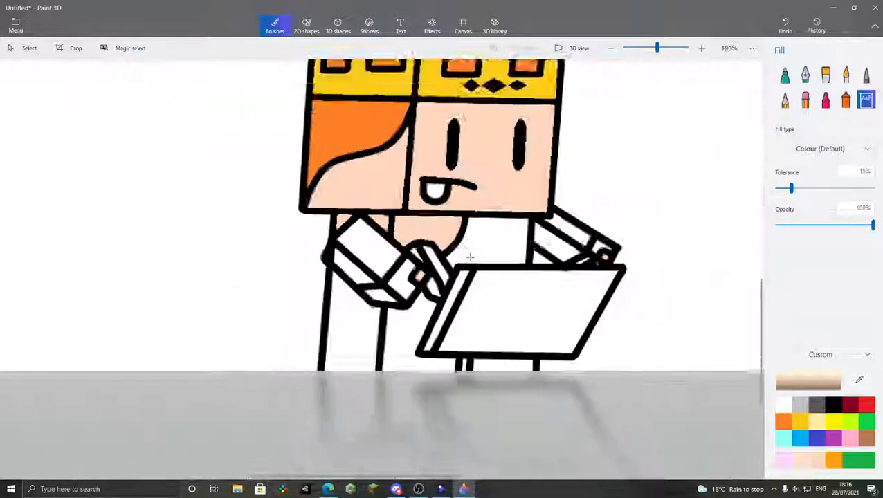
Try filling the white area inside the mouth outline with dark red and undo the fill
scroll(467, 254, "up", 4)
scroll(465, 159, "up", 2)
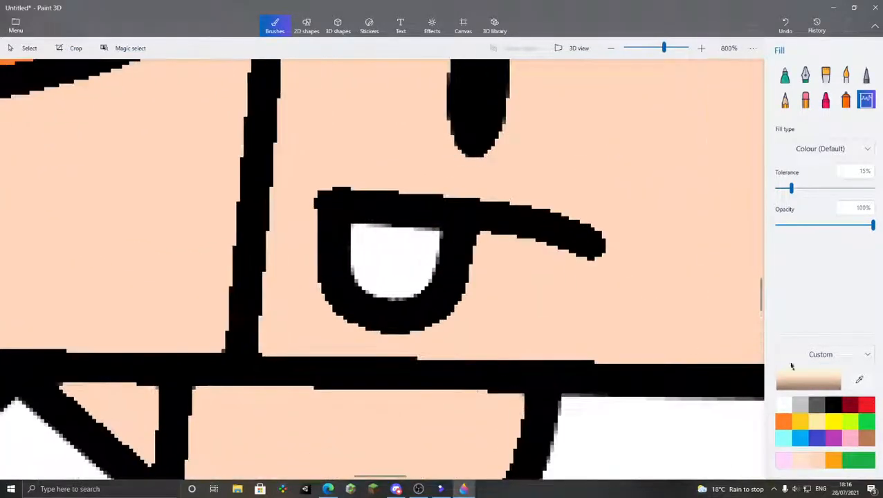
left_click(848, 407)
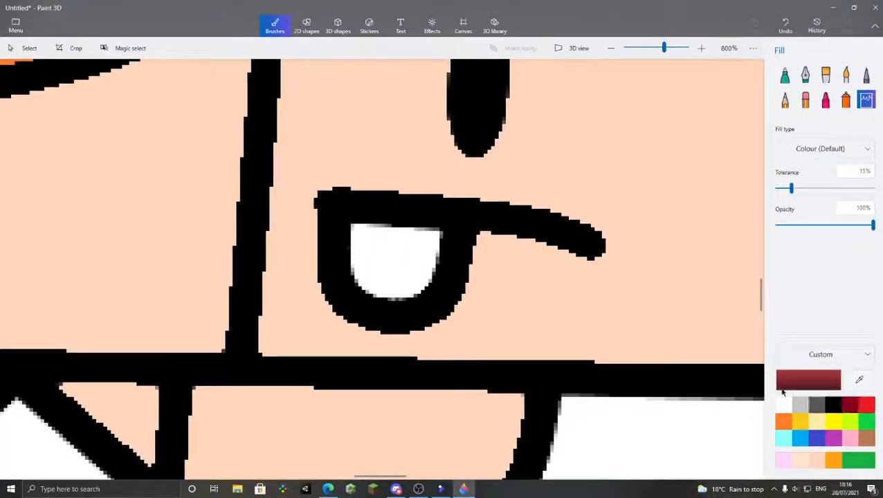
left_click(372, 232)
scroll(429, 228, "down", 6)
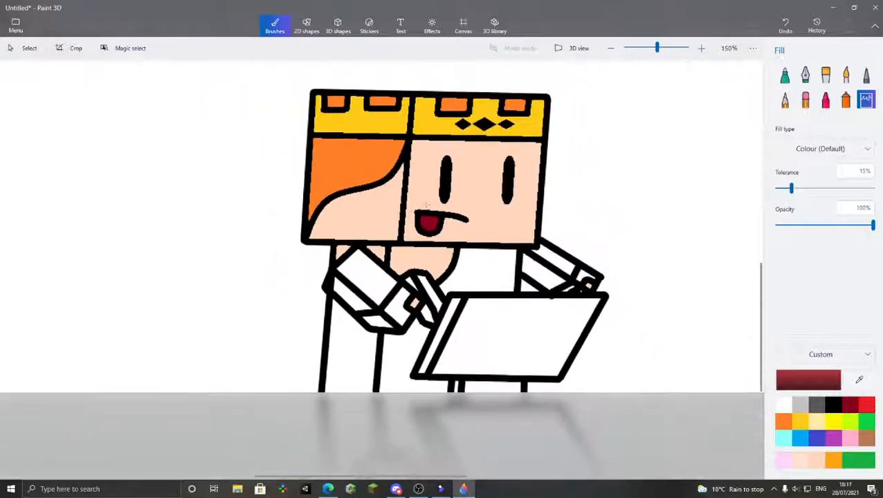
left_click(786, 27)
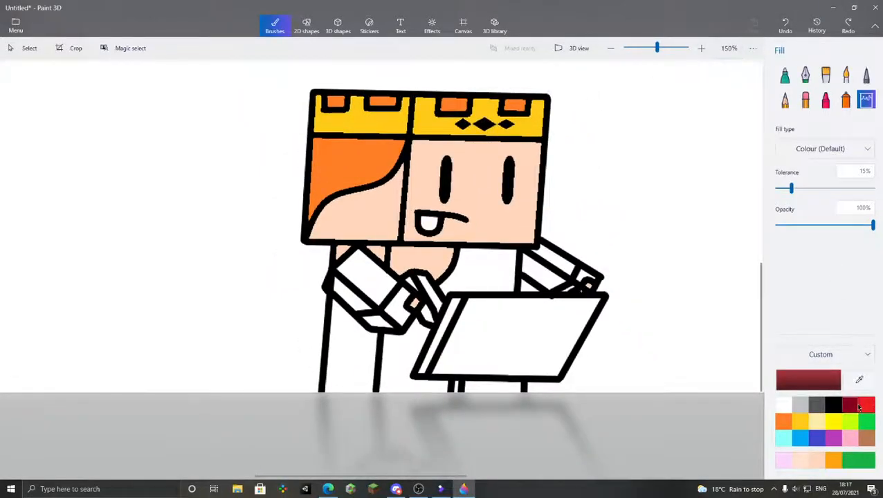
Fill the white area inside the mouth outline with bright red
left_click(869, 405)
scroll(425, 217, "up", 5)
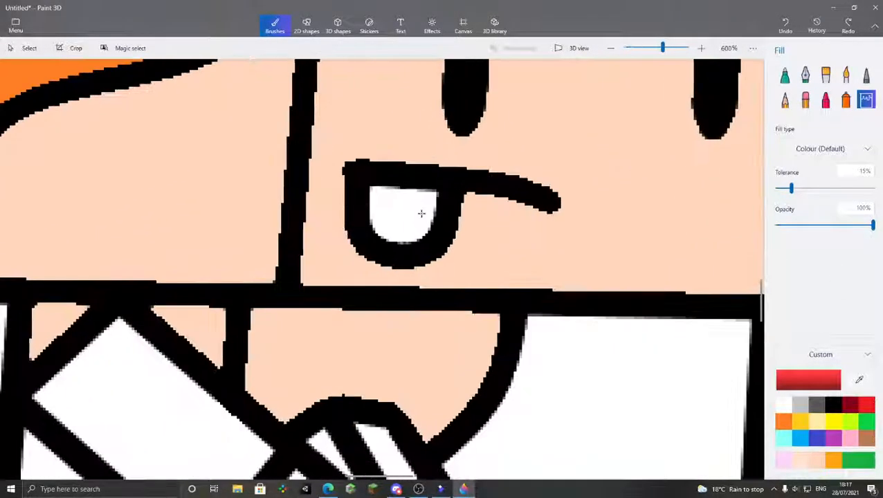
left_click(424, 211)
scroll(423, 211, "down", 1)
scroll(493, 200, "down", 6)
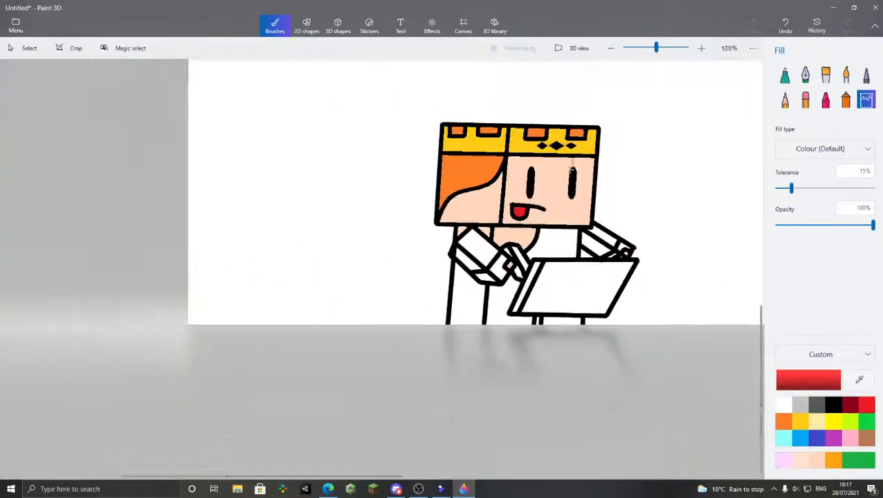
Fill the two long panels of the arm below the orange hair with the light skin tone
scroll(540, 278, "up", 2)
scroll(734, 387, "up", 5)
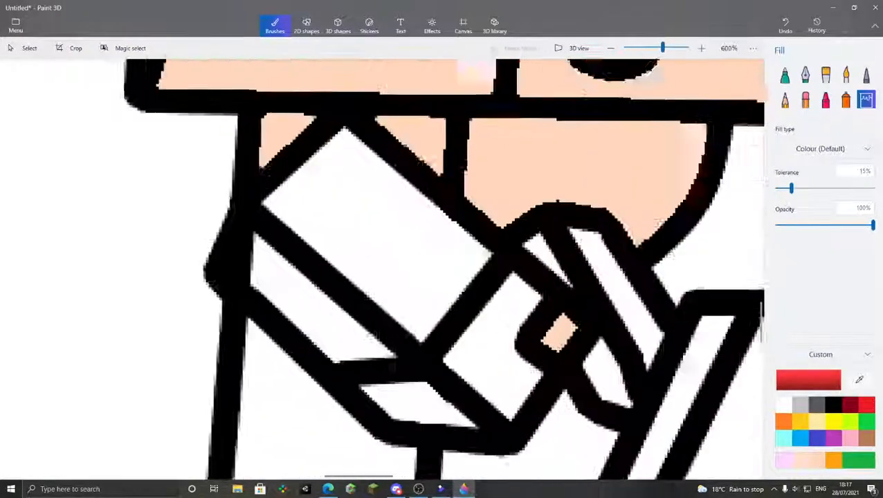
left_click(818, 462)
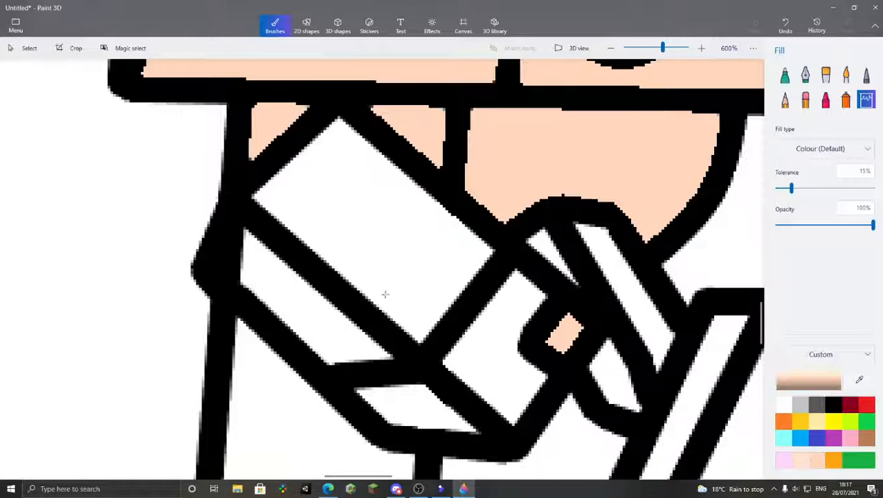
left_click(373, 231)
left_click(339, 324)
scroll(339, 324, "down", 3)
Fill the two long panels of the arm behind the board with the light skin tone
scroll(339, 187, "down", 3)
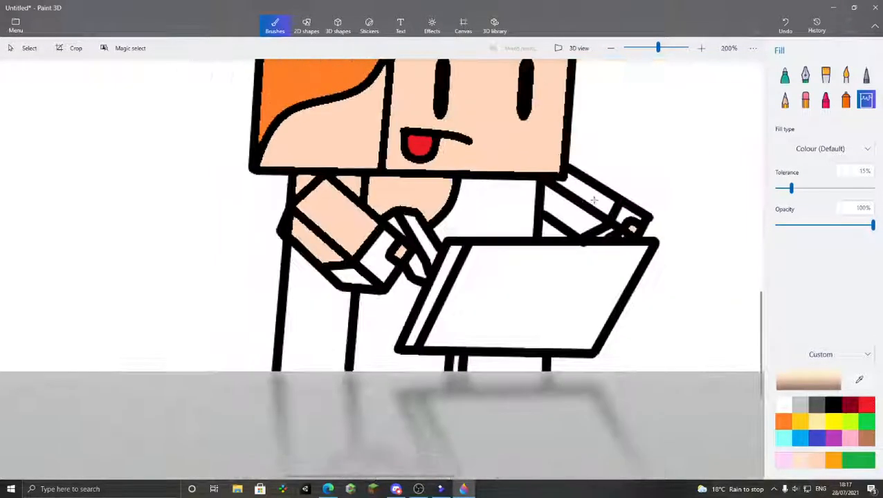
scroll(595, 185, "up", 4)
left_click(595, 185)
scroll(565, 238, "down", 4)
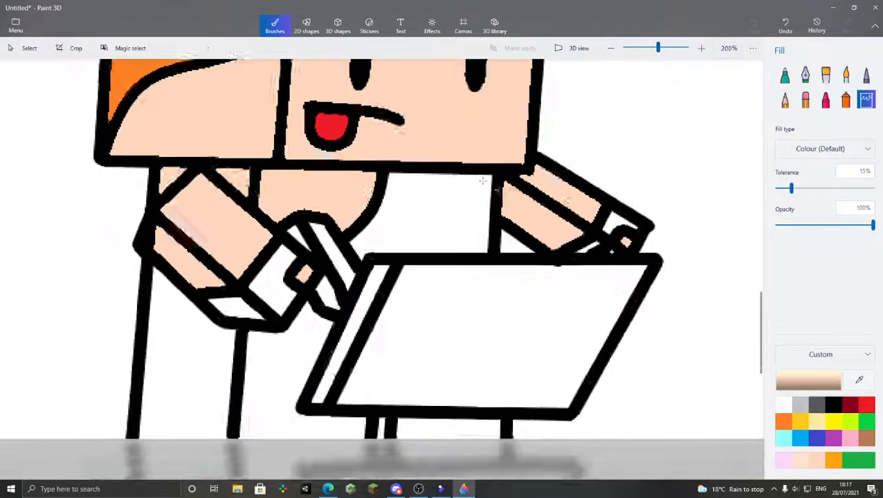
scroll(388, 223, "down", 2)
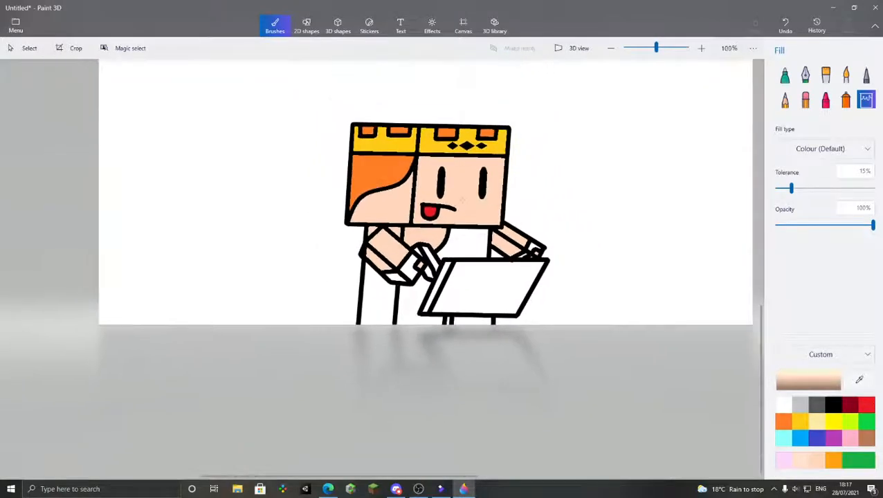
scroll(430, 318, "up", 1)
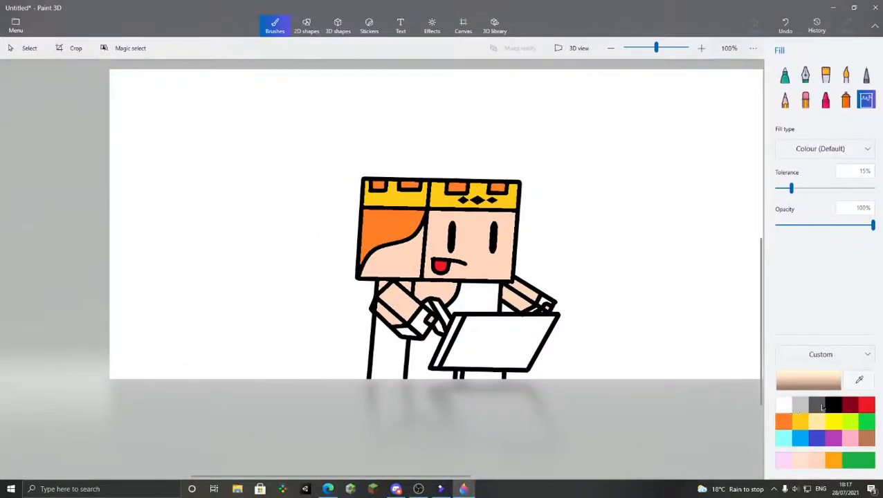
left_click(831, 406)
left_click(806, 381)
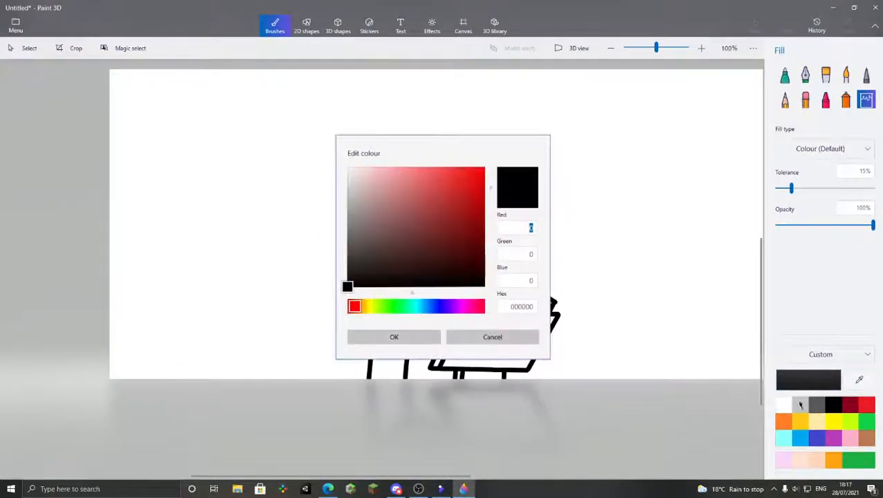
left_click(353, 279)
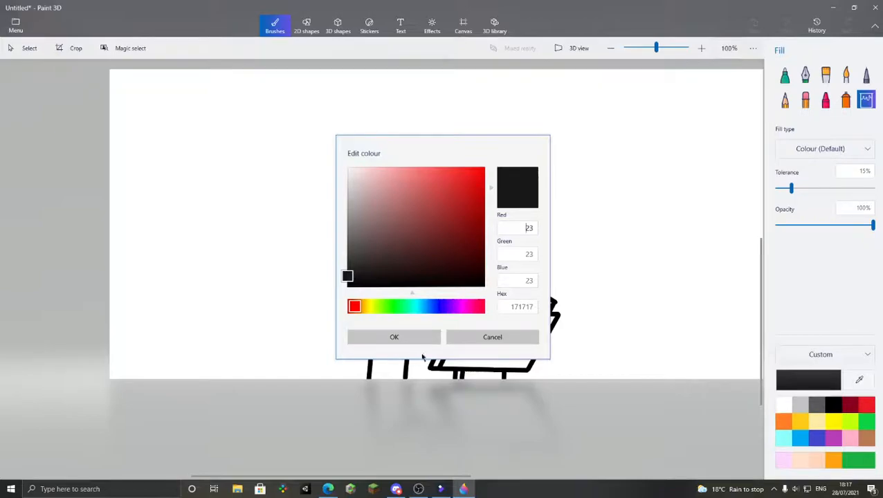
left_click(472, 339)
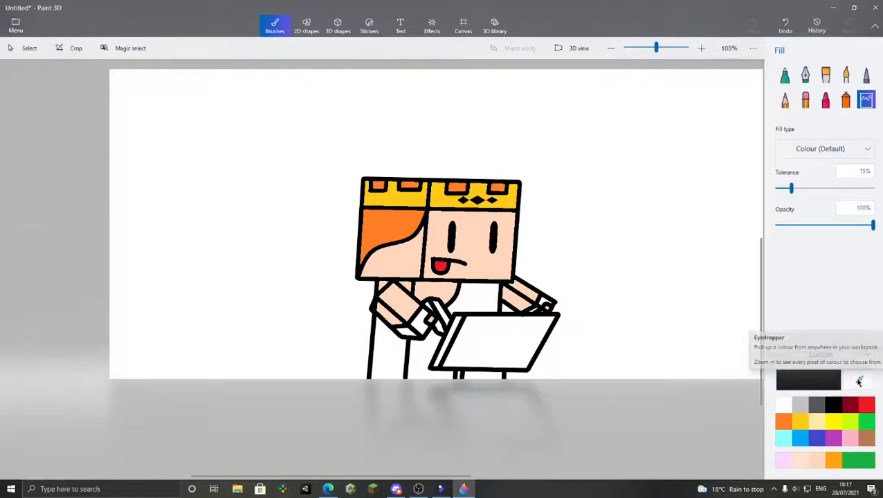
Edit the fill colour to the dark grey 1c1c1c
left_click(802, 386)
left_click(351, 277)
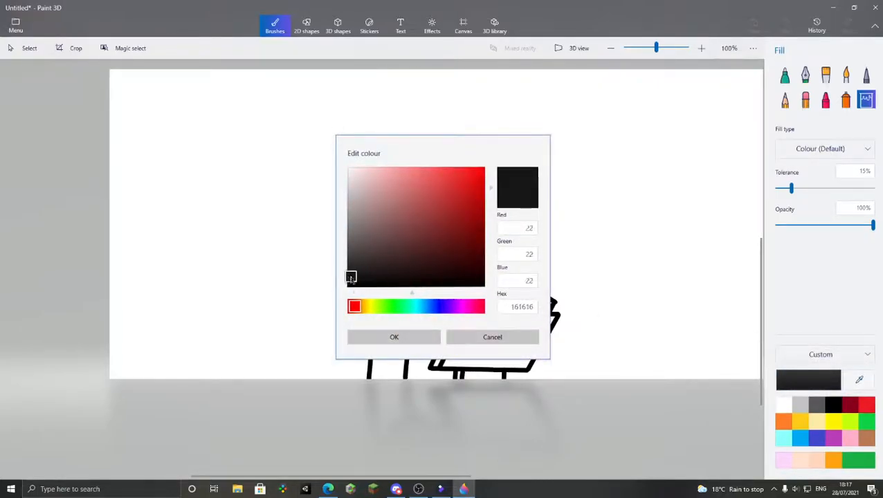
left_click(390, 338)
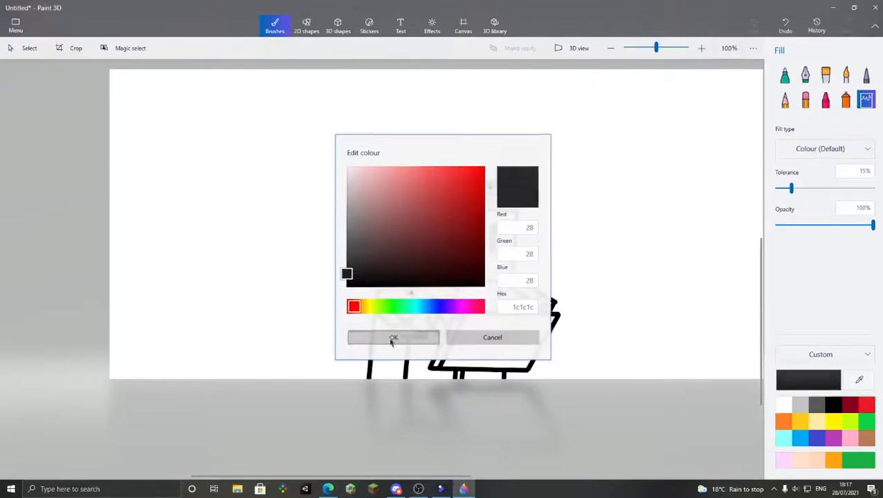
Fill the two end panels of the arm below the hair and the two narrow slivers above its hand with dark grey
scroll(496, 353, "up", 5)
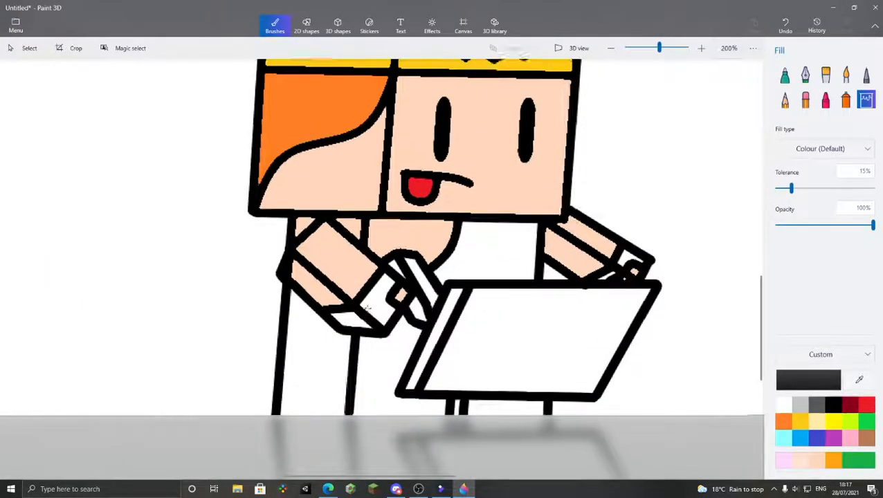
scroll(366, 317, "up", 6)
left_click(366, 312)
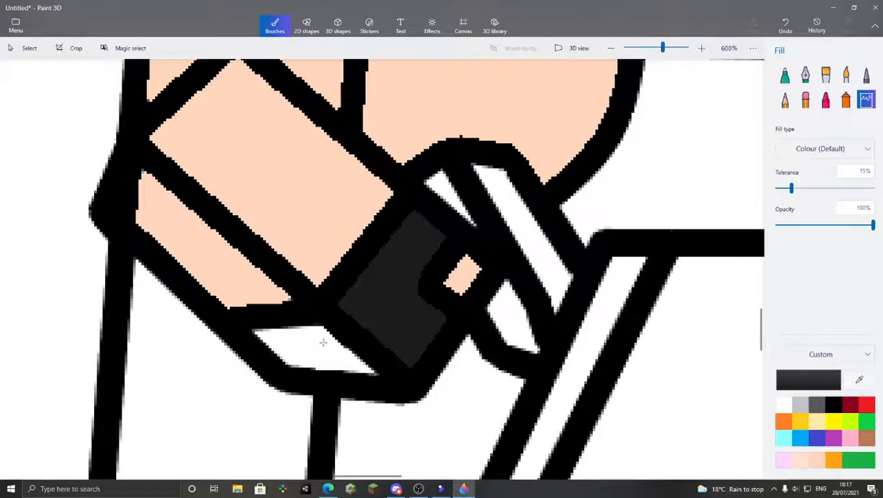
scroll(325, 342, "down", 3)
scroll(406, 240, "up", 6)
left_click(406, 240)
left_click(215, 170)
scroll(240, 205, "down", 3)
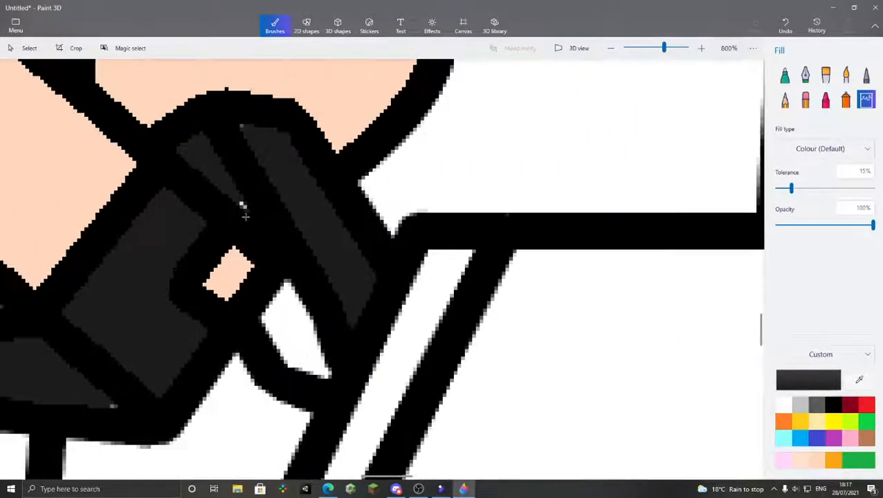
Fill the leftover light pixels at the tips of the two narrow slivers above the hand with dark grey
scroll(221, 163, "up", 6)
left_click(262, 237)
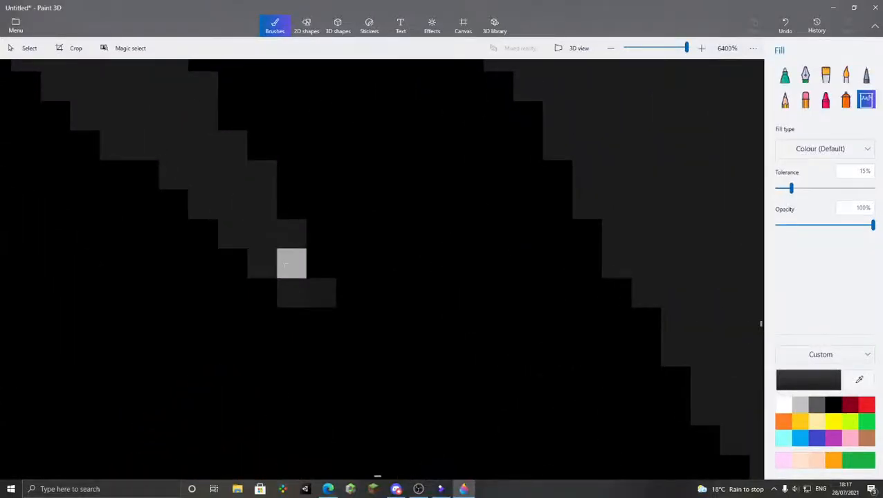
left_click(284, 265)
scroll(286, 246, "down", 4)
scroll(270, 139, "up", 3)
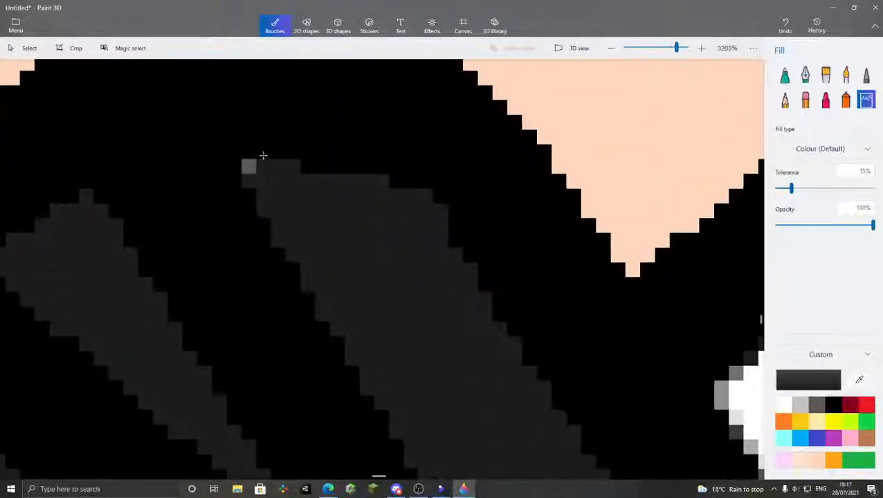
scroll(263, 152, "up", 2)
left_click(241, 177)
Fill the leftover light pixels at both ends of the lower hand panel with dark grey
scroll(268, 130, "down", 6)
scroll(267, 130, "down", 2)
scroll(197, 327, "up", 6)
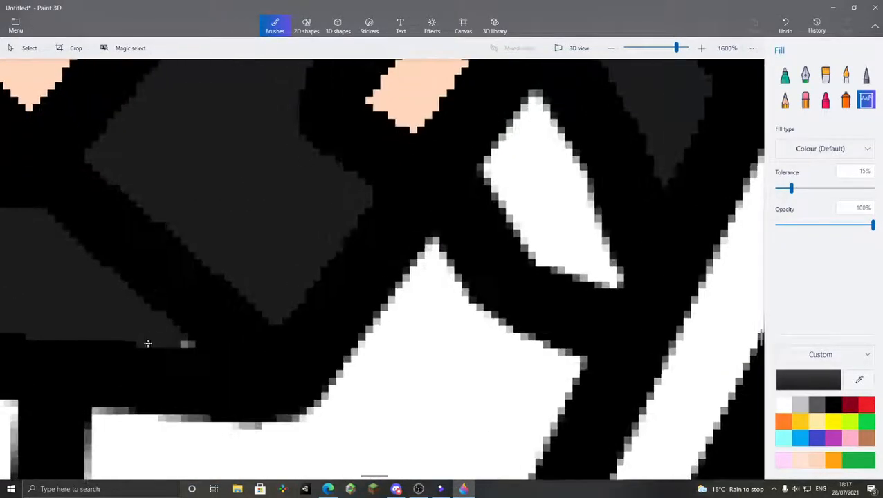
scroll(156, 342, "up", 3)
left_click(252, 345)
scroll(308, 299, "down", 6)
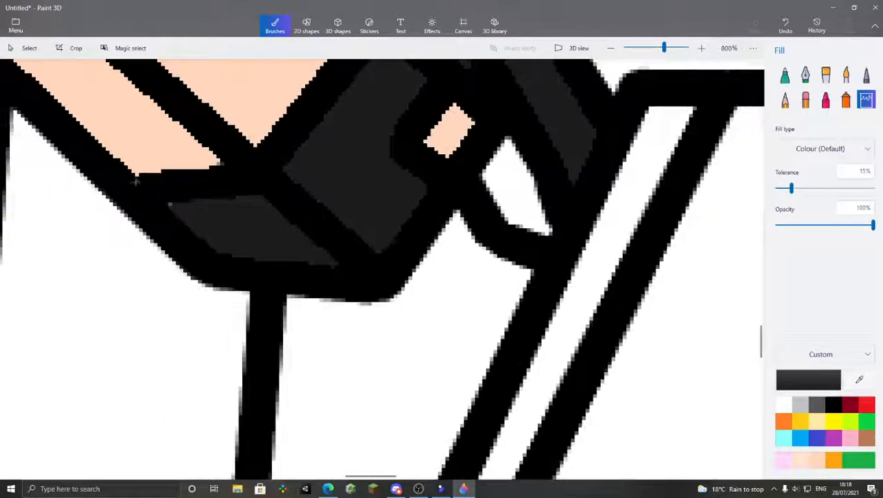
scroll(135, 183, "up", 5)
scroll(276, 225, "up", 3)
left_click(297, 206)
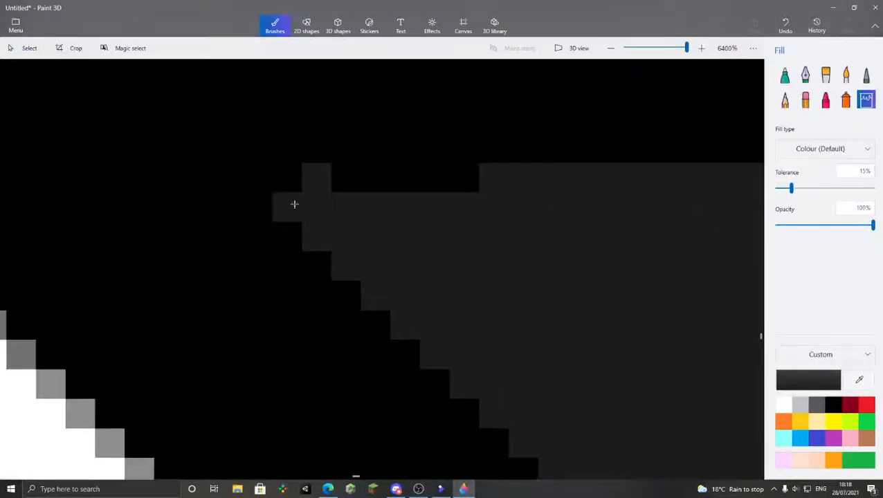
Fill the white finger segment between the hand and the board with dark grey
scroll(327, 217, "down", 6)
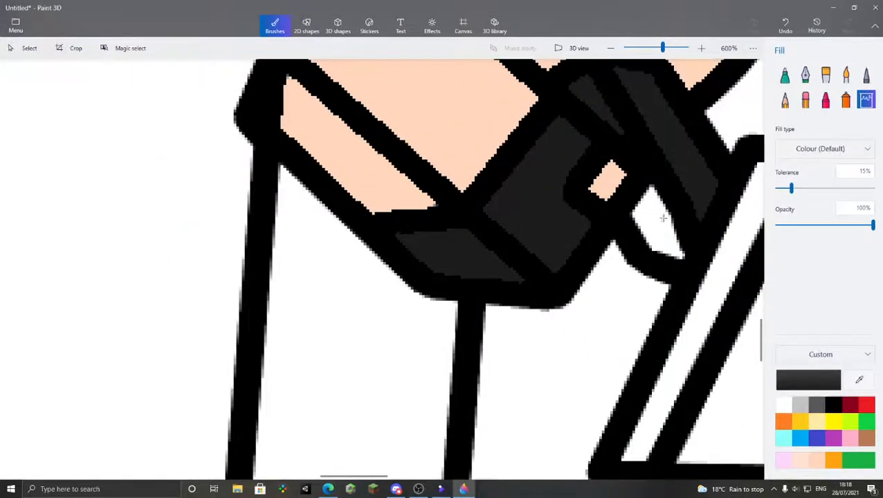
scroll(664, 218, "up", 4)
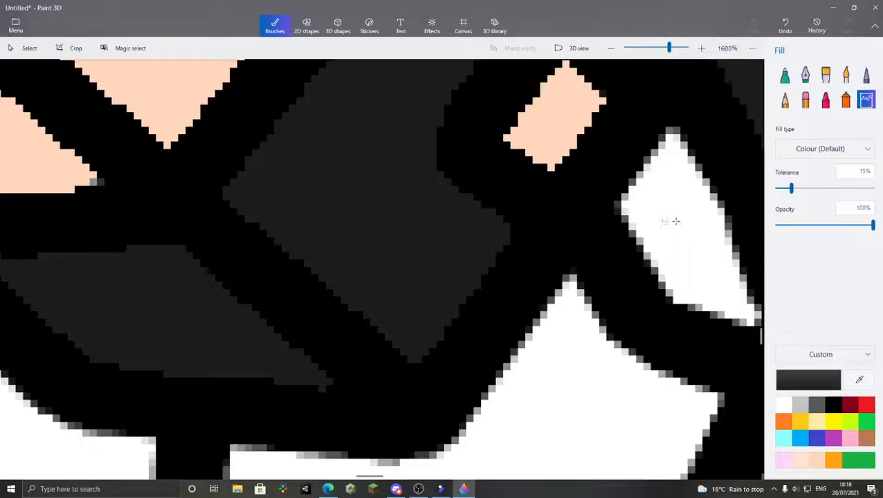
left_click(676, 222)
scroll(484, 198, "down", 3)
scroll(415, 206, "down", 8)
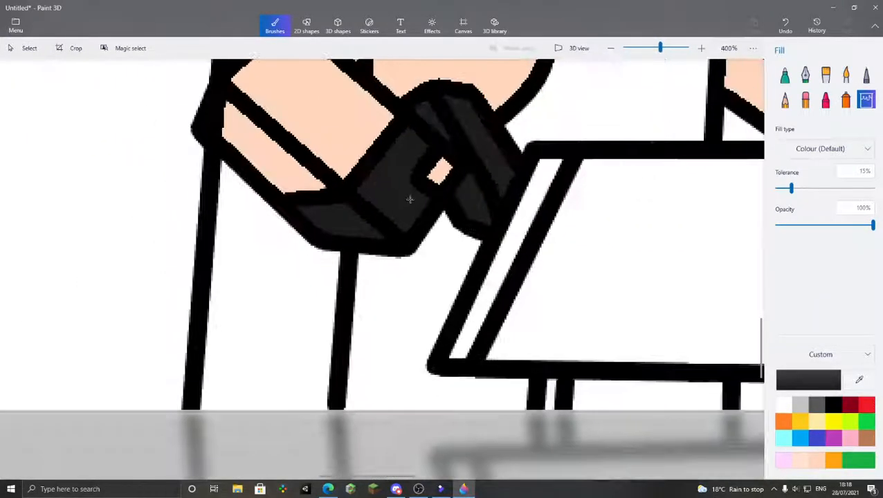
Fill the hand panels of the arm behind the board with dark grey
scroll(649, 256, "up", 6)
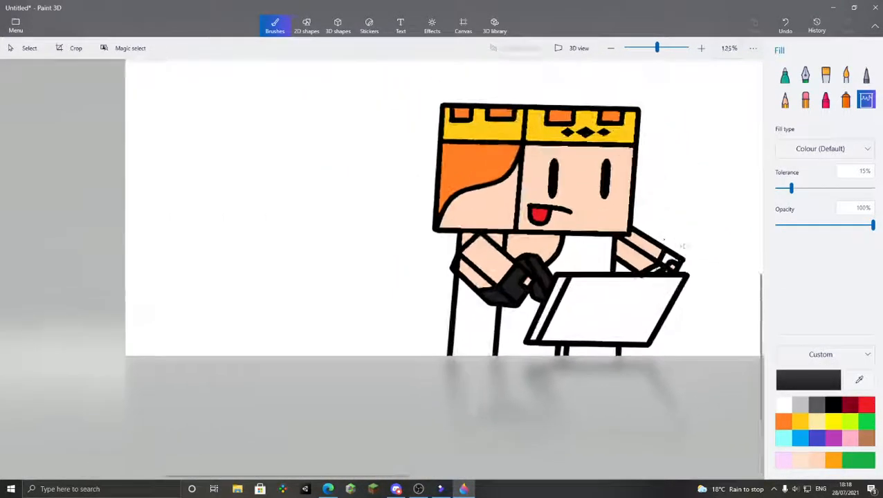
scroll(649, 256, "up", 1)
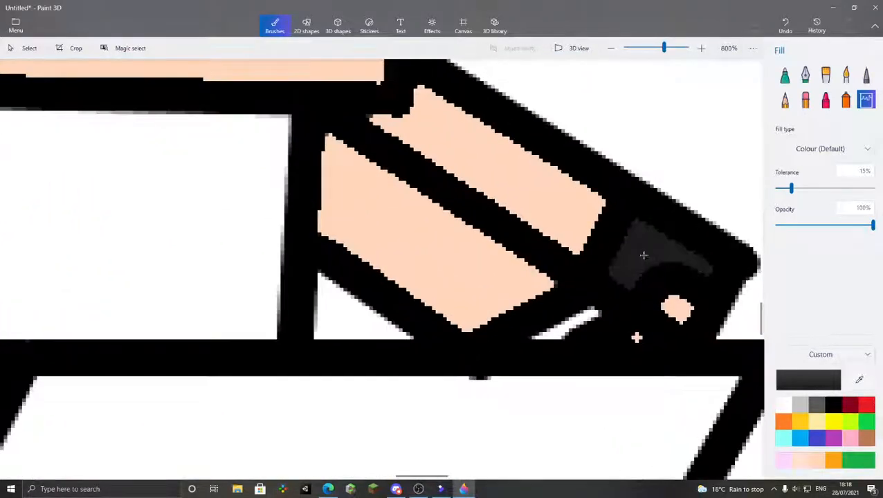
left_click(581, 317)
scroll(621, 316, "down", 5)
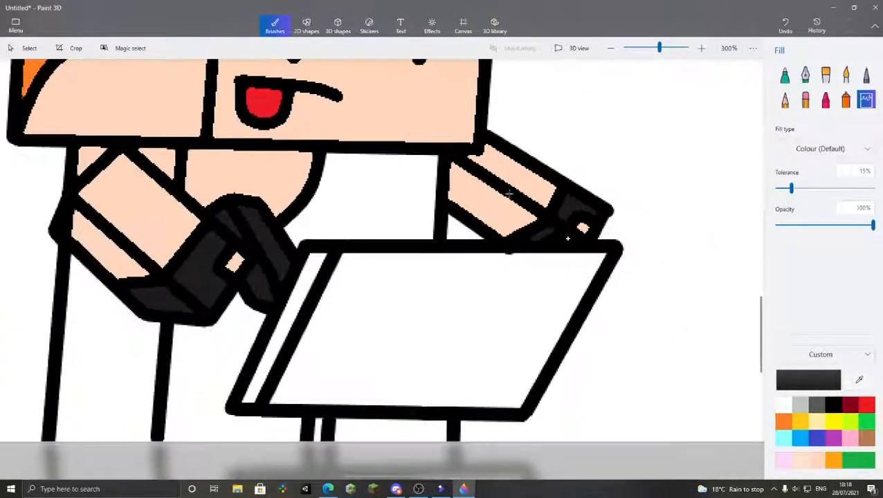
Fill the board's face, its narrow side strip and the wide panel of the stand below with dark grey
scroll(489, 266, "down", 2)
scroll(444, 288, "up", 1)
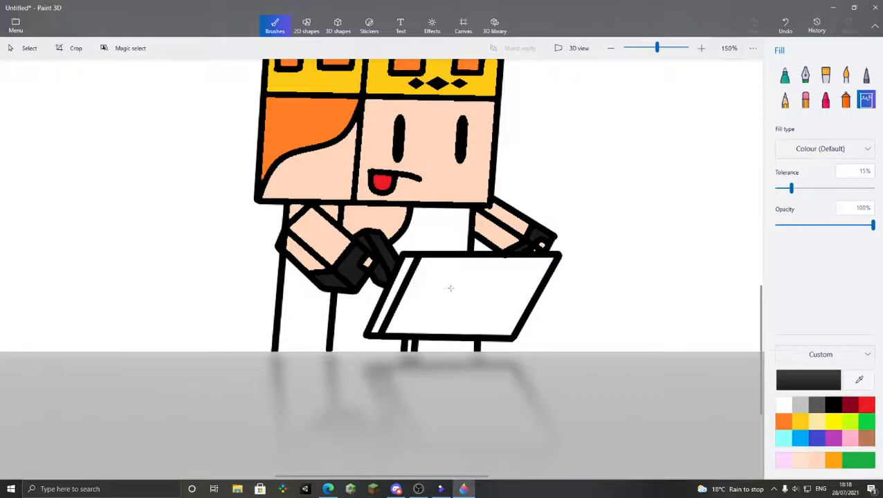
scroll(443, 285, "up", 5)
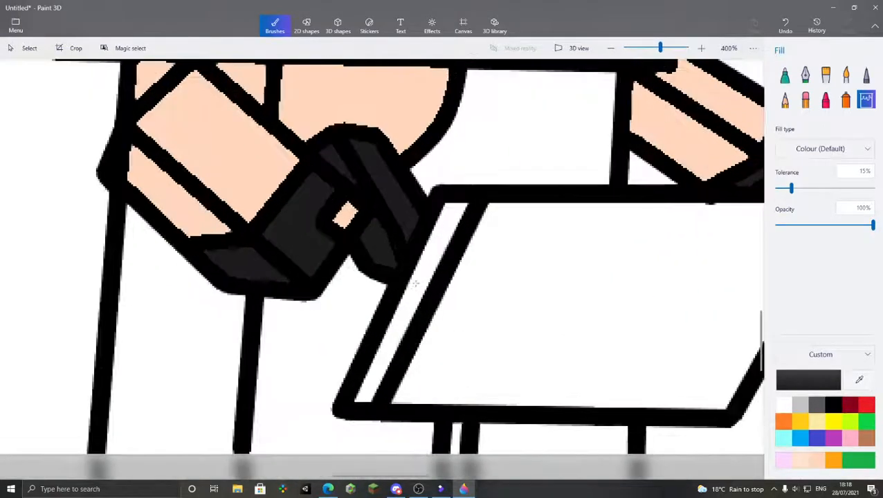
left_click(541, 279)
scroll(541, 278, "down", 2)
scroll(522, 400, "up", 4)
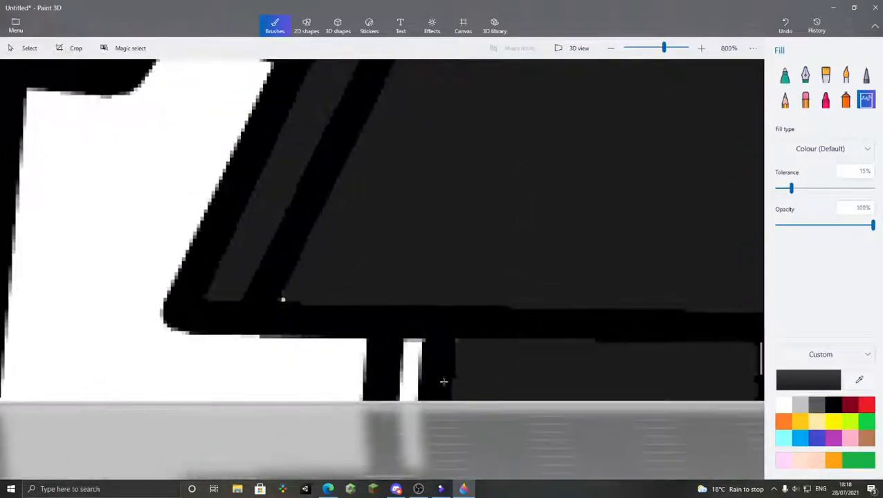
Fill the stray pixel at the board's lower-left inner corner and the stand's narrow strip, including its corner pixel, with dark grey
scroll(283, 244, "up", 4)
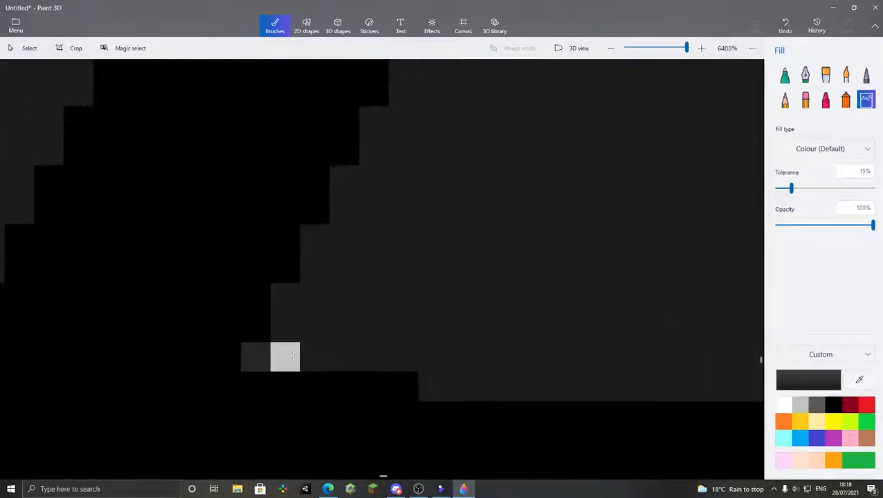
scroll(345, 277, "down", 2)
scroll(528, 272, "up", 4)
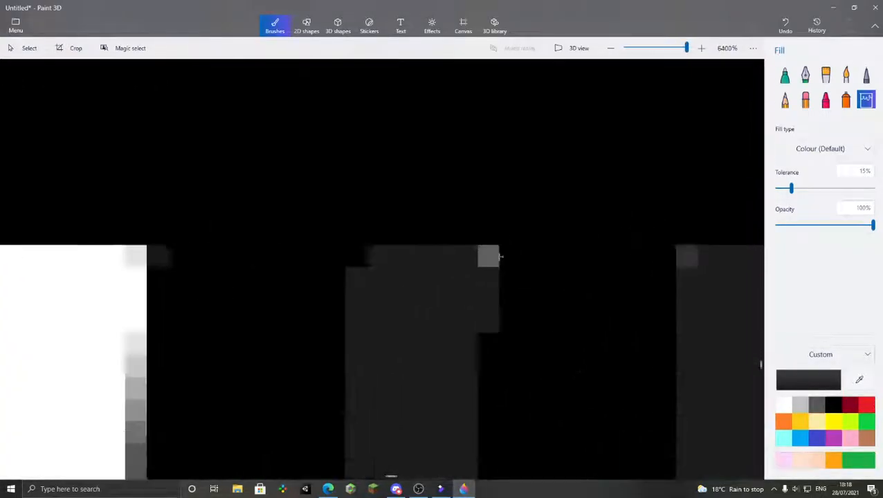
scroll(356, 239, "down", 2)
scroll(424, 236, "up", 3)
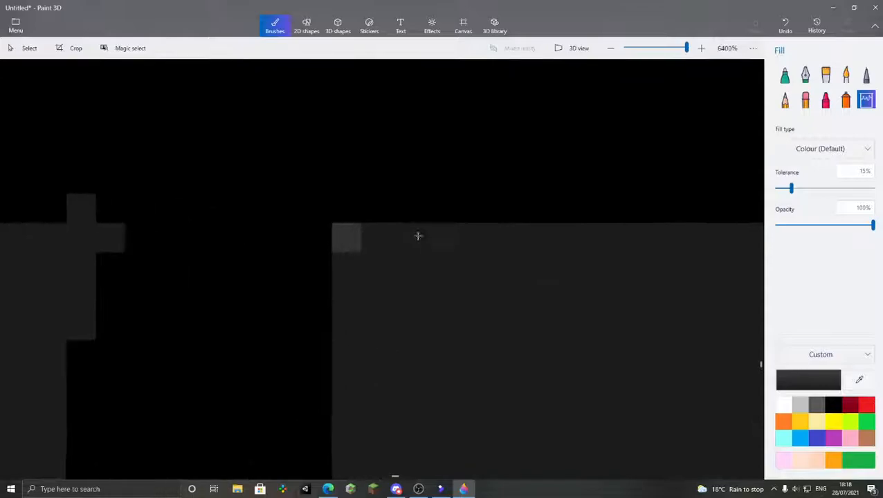
scroll(345, 241, "down", 3)
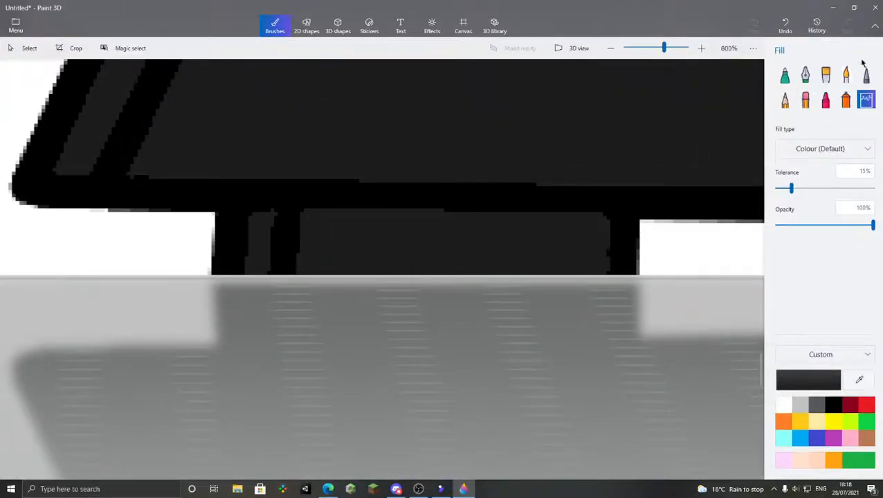
Undo the last fill and fill the leftover pixel at the upper-left corner of the stand's wide panel with dark grey
left_click(784, 25)
scroll(295, 199, "up", 2)
scroll(291, 250, "up", 1)
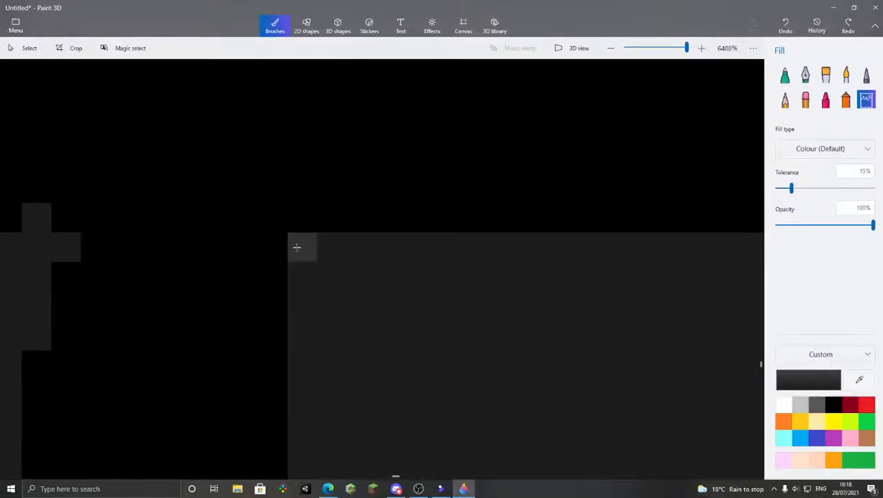
left_click(298, 248)
scroll(306, 207, "down", 4)
scroll(291, 245, "down", 5)
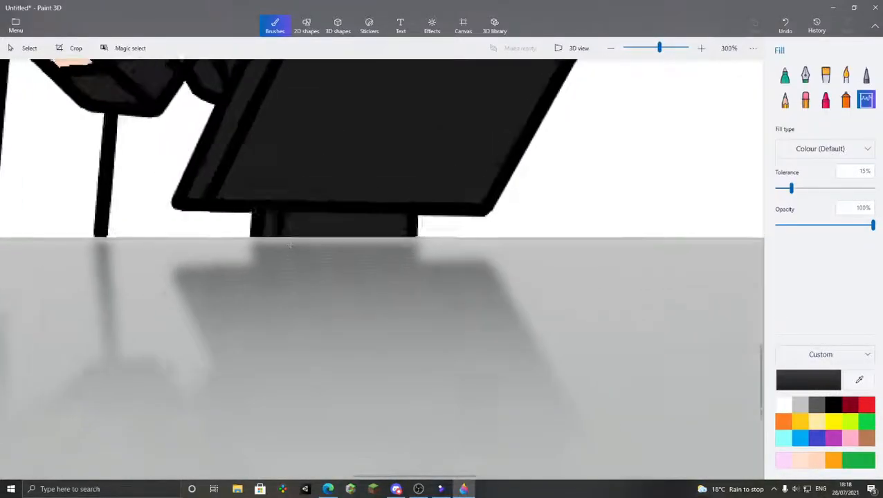
scroll(329, 178, "down", 3)
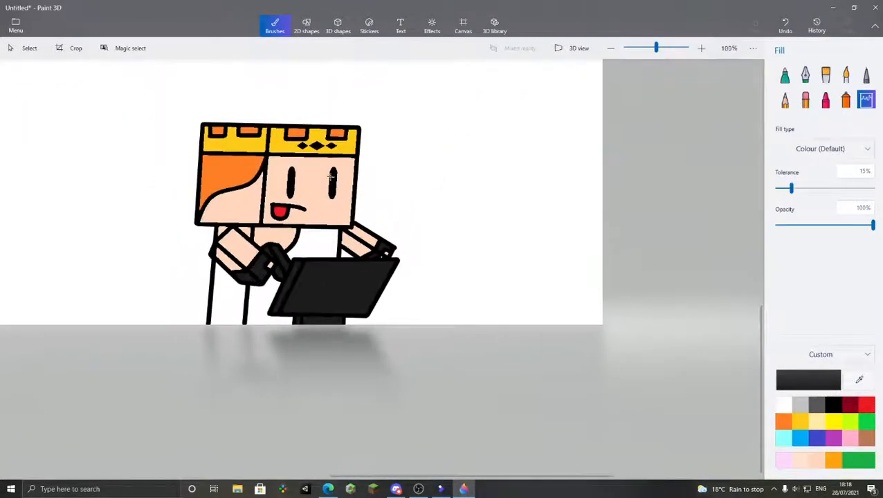
Fill the large central diamond on the crown with bright blue
scroll(397, 237, "up", 6)
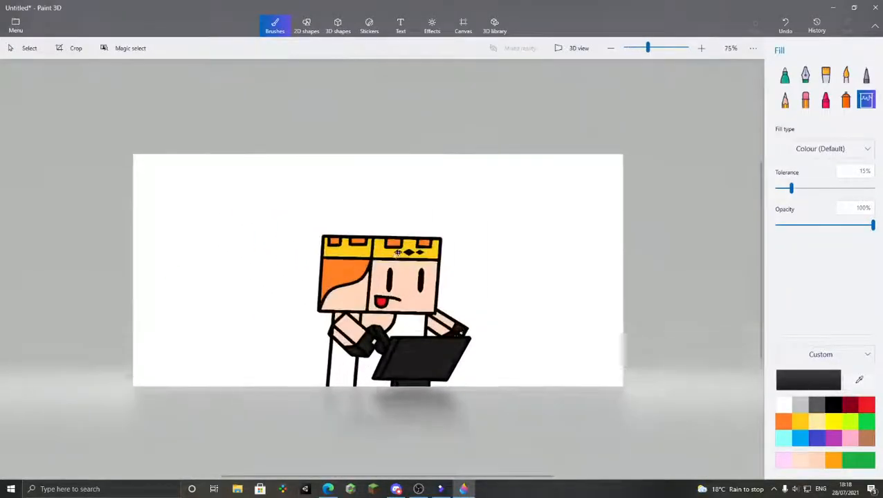
scroll(392, 237, "up", 10)
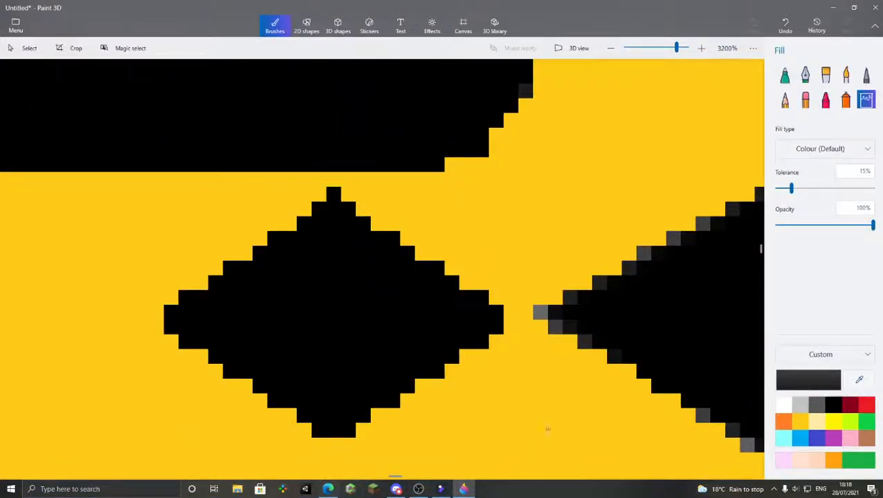
scroll(460, 238, "down", 2)
scroll(460, 238, "down", 2)
scroll(418, 249, "up", 2)
scroll(432, 250, "down", 2)
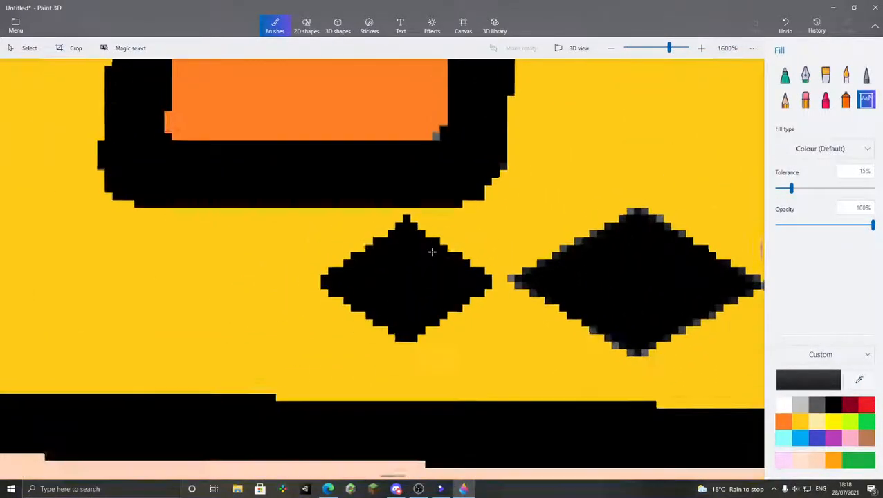
scroll(432, 276, "up", 2)
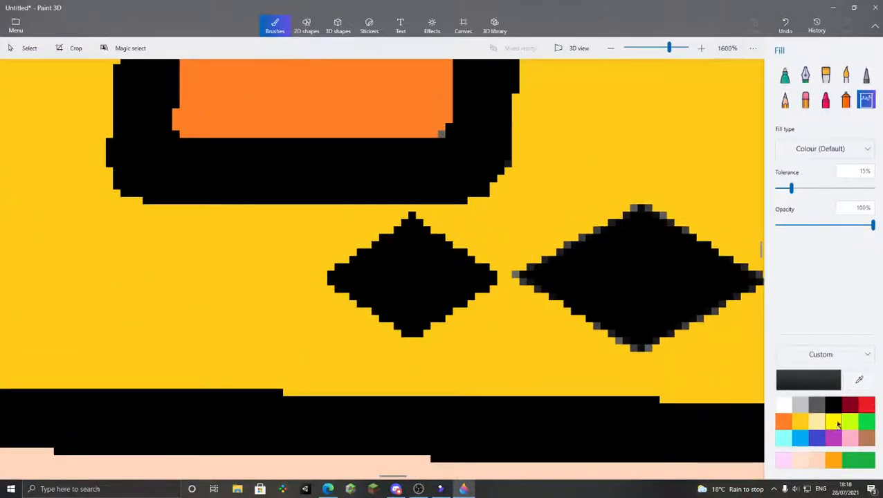
left_click(797, 438)
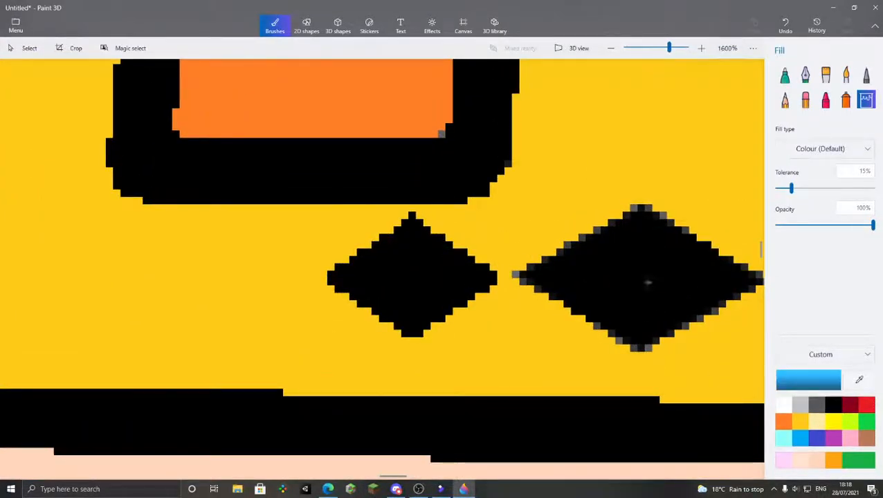
scroll(562, 251, "down", 2)
scroll(552, 242, "up", 2)
left_click(551, 242)
scroll(552, 242, "down", 2)
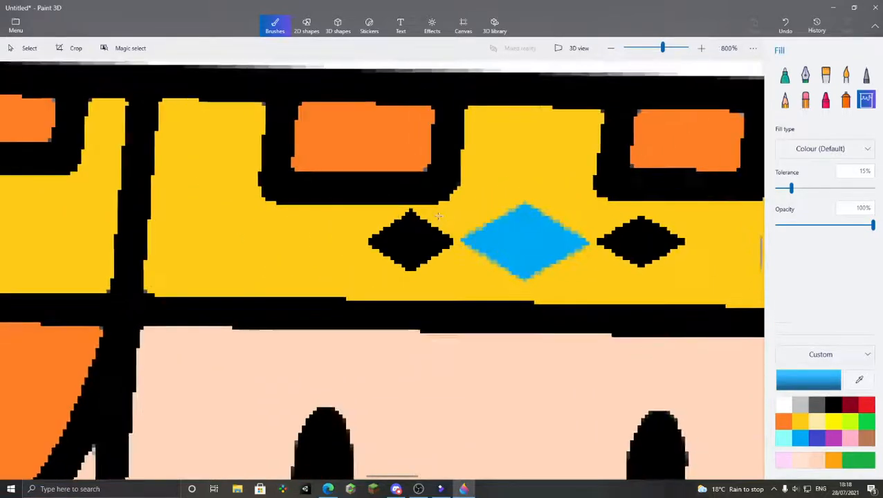
Fill the small diamond to the right of the blue one on the crown with green
scroll(440, 228, "up", 2)
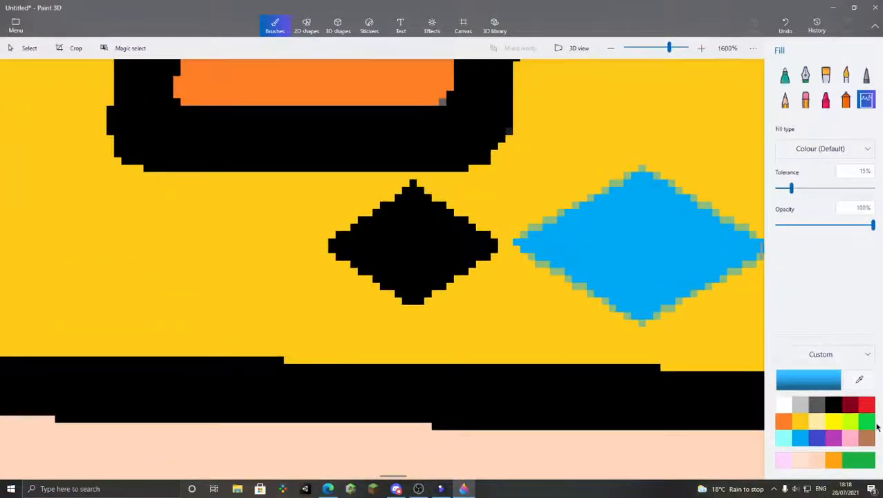
left_click(867, 422)
scroll(574, 305, "down", 2)
scroll(647, 275, "up", 2)
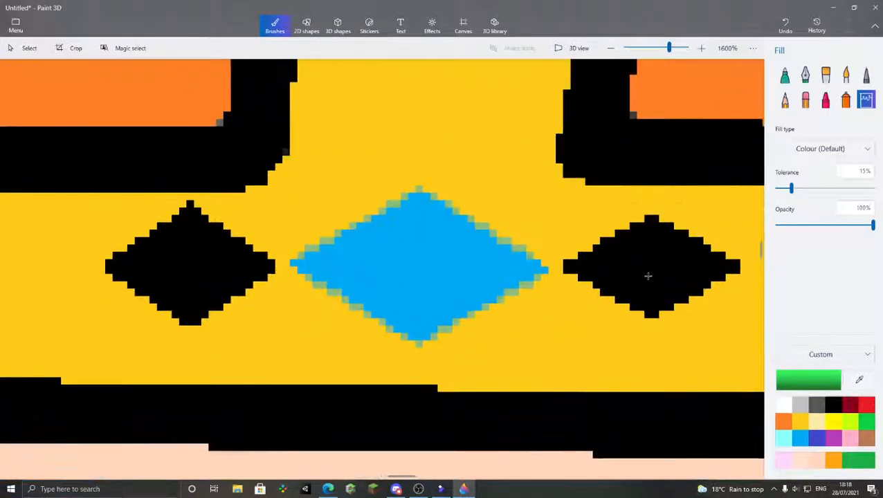
left_click(650, 266)
Fill the small diamond to the left of the blue one on the crown with red
left_click(866, 406)
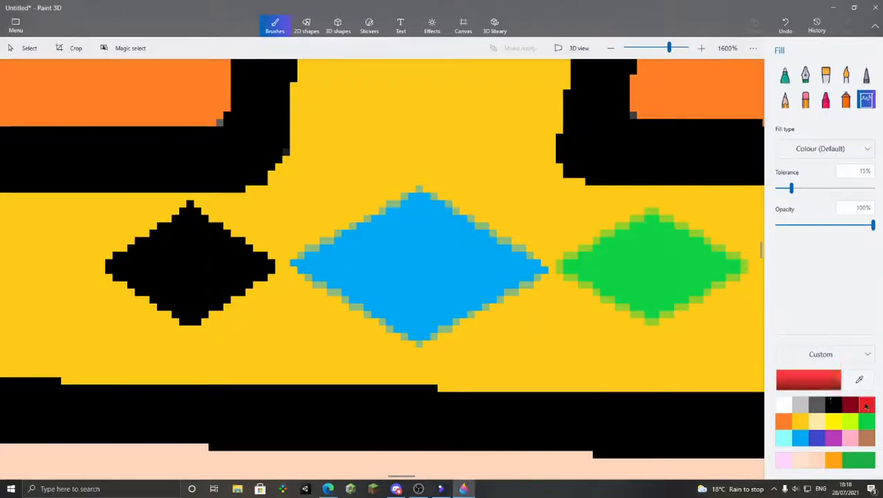
left_click(221, 263)
scroll(505, 201, "down", 4)
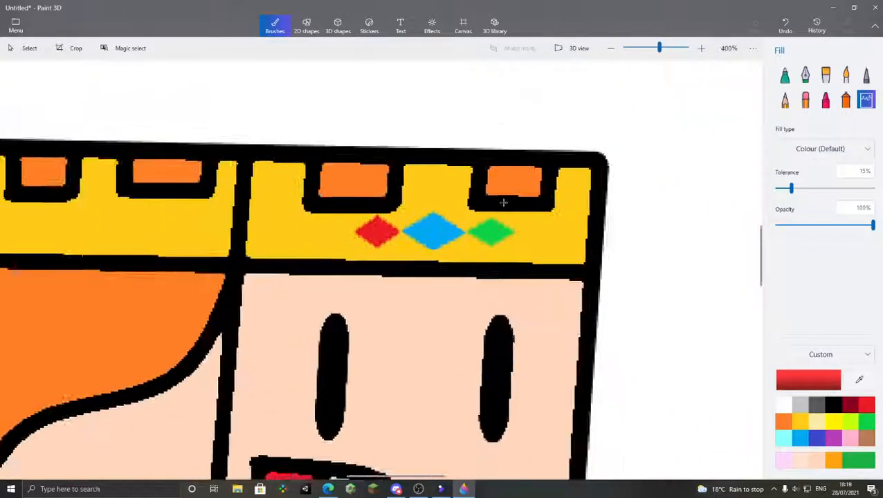
scroll(503, 202, "down", 5)
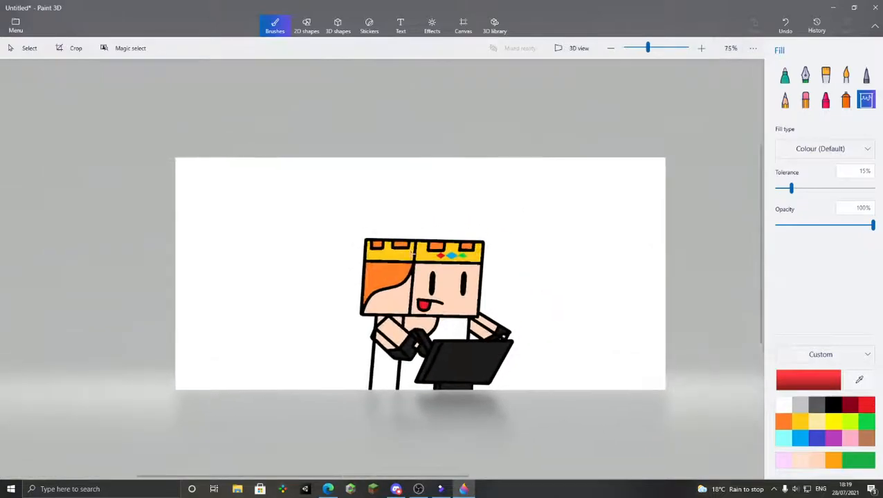
Mix a custom muted purple, hex 775583, and fill the white background around the character with it
scroll(429, 255, "up", 4)
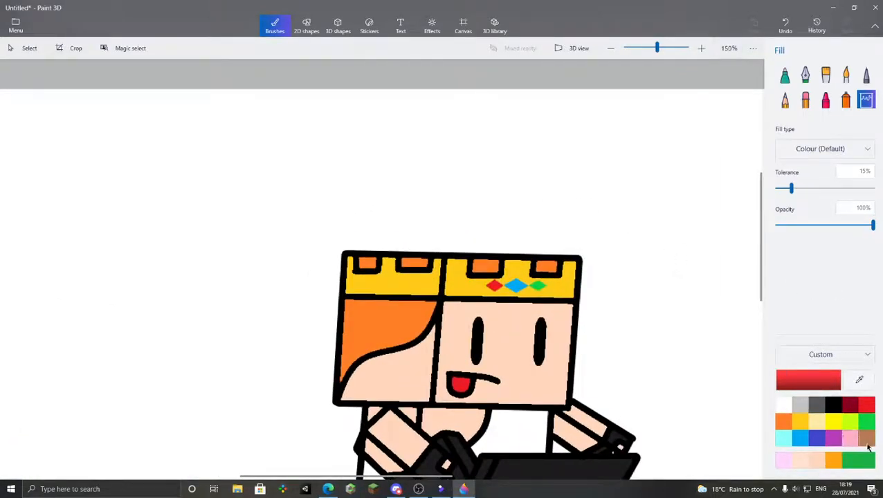
left_click(833, 422)
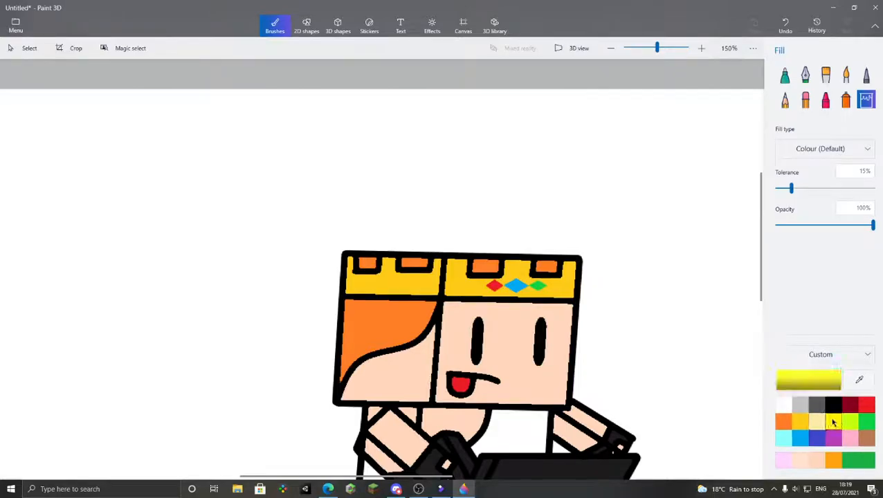
left_click(808, 379)
left_click_drag(407, 315, 453, 317)
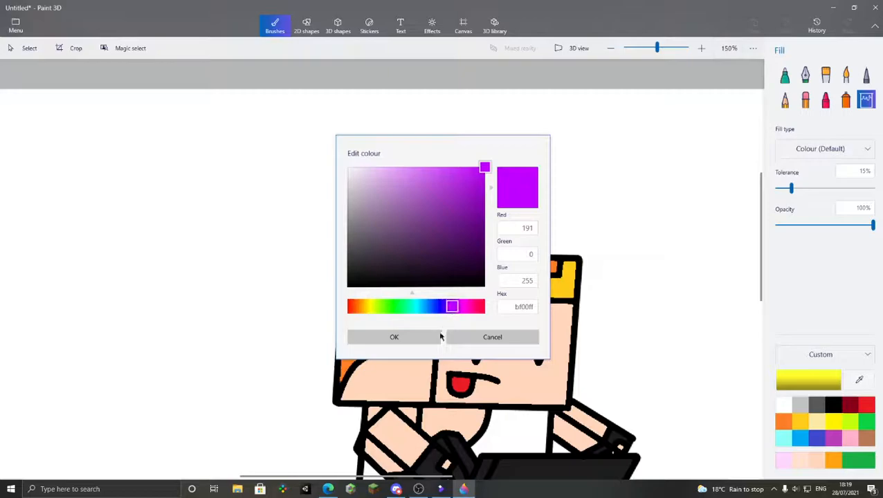
mouse_move(445, 203)
left_mouse_down()
mouse_move(418, 209)
mouse_move(395, 238)
mouse_move(396, 226)
left_mouse_up()
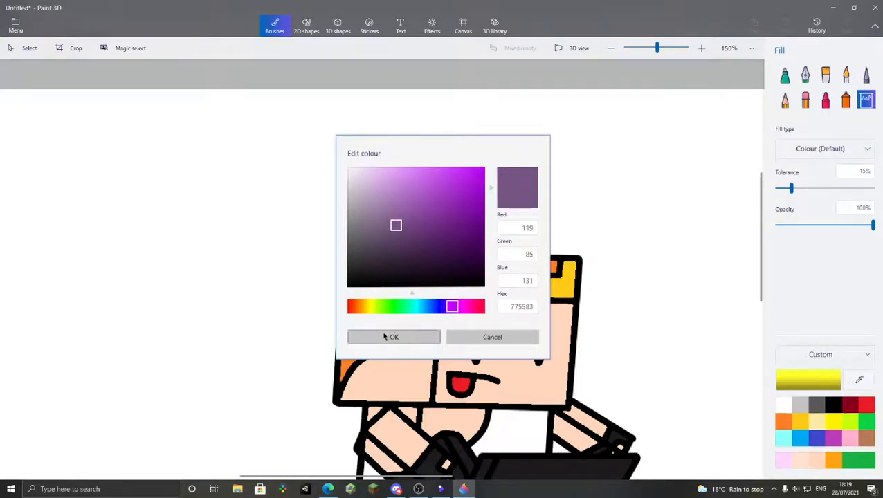
left_click(389, 335)
left_click(355, 193)
scroll(355, 193, "down", 3)
scroll(298, 166, "down", 3)
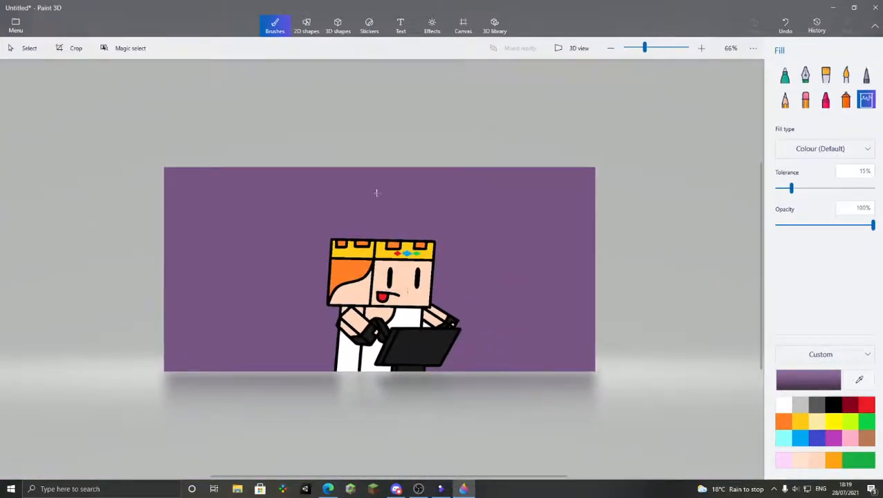
Add the 2D text "How to make a thumbnail" above the character and widen its box so the title fits on one line
scroll(382, 194, "up", 1)
left_click(307, 25)
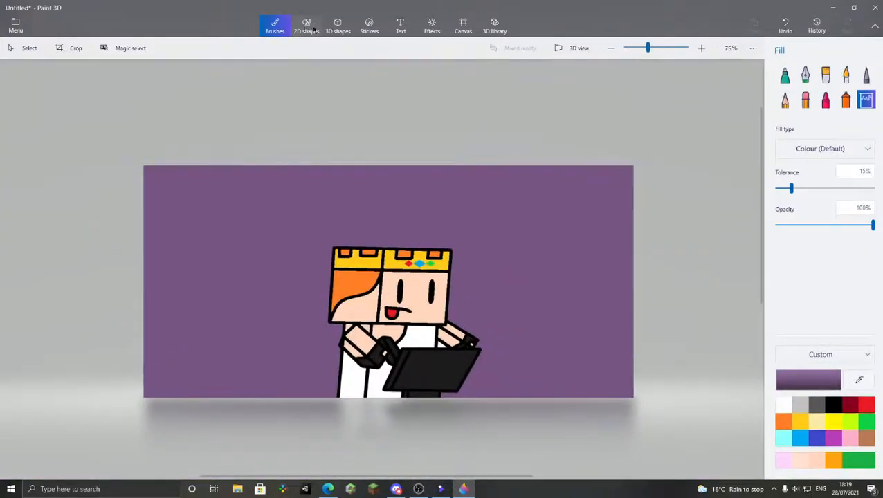
left_click(400, 28)
left_click(259, 186)
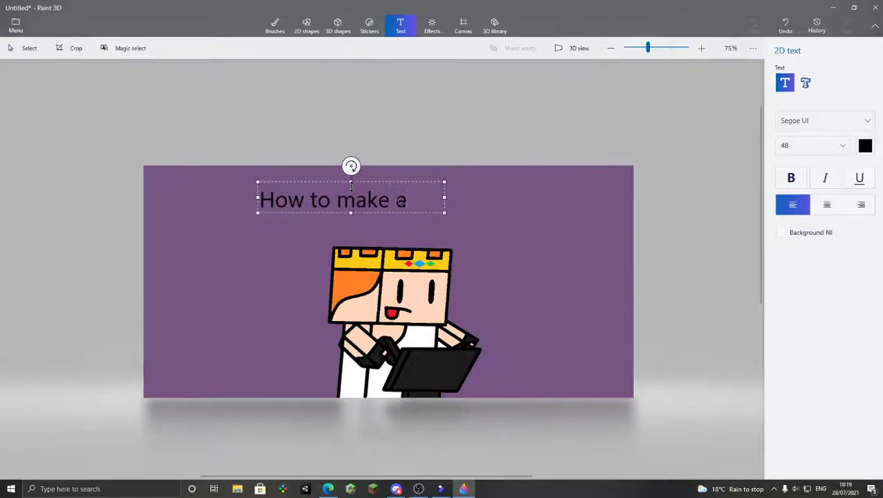
type("umbnail")
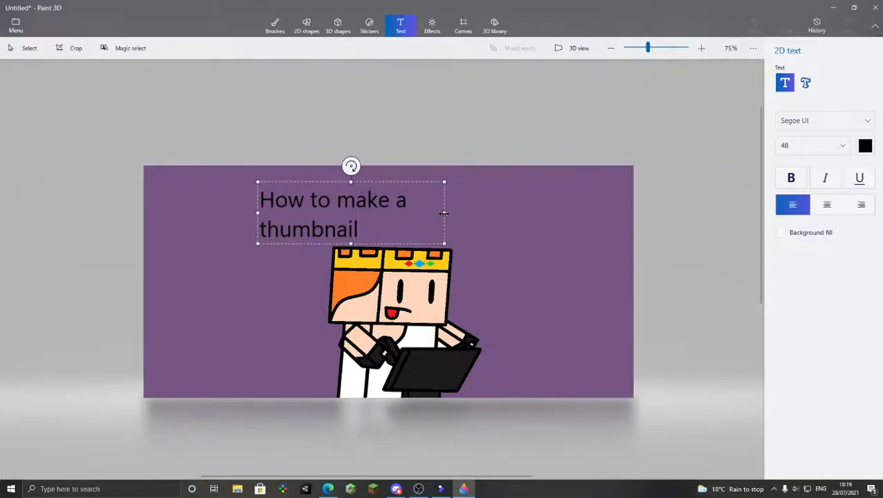
left_click_drag(461, 213, 540, 215)
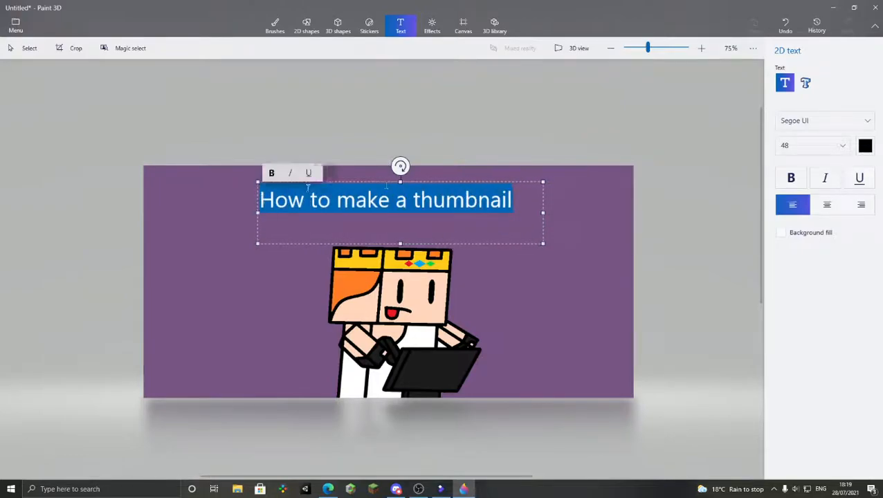
Set the title's font to Wide Latin, widen its box to fit one line and shift the box across the canvas
left_click(819, 124)
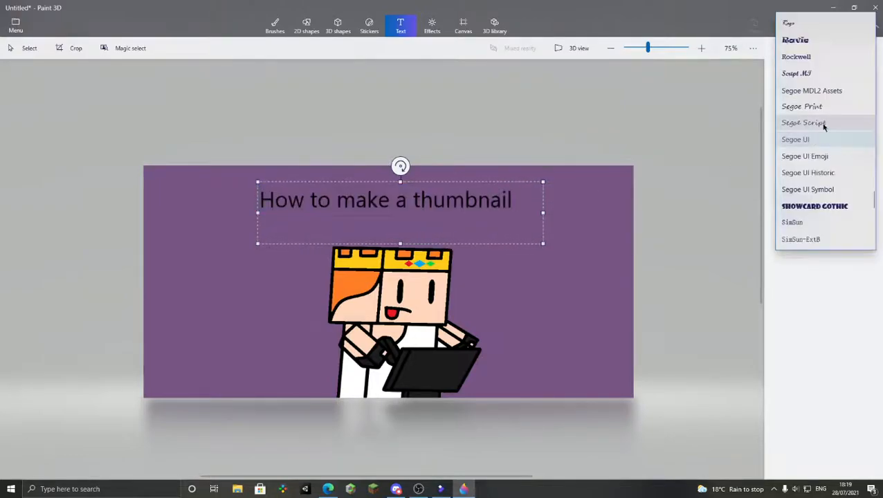
scroll(819, 166, "down", 2)
scroll(819, 166, "down", 3)
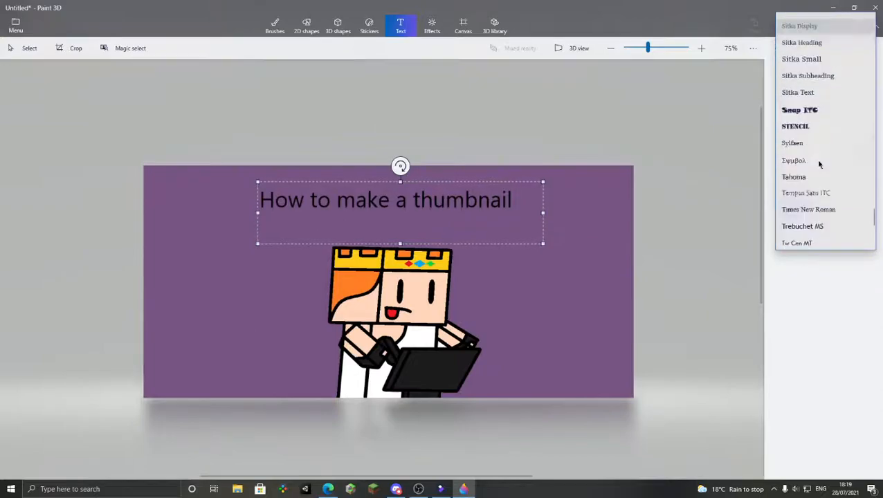
scroll(817, 143, "down", 2)
scroll(816, 143, "down", 3)
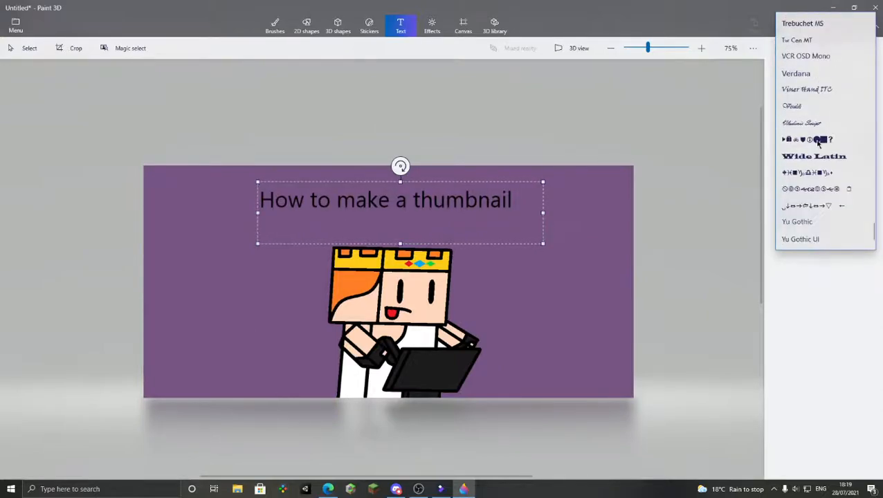
left_click(806, 155)
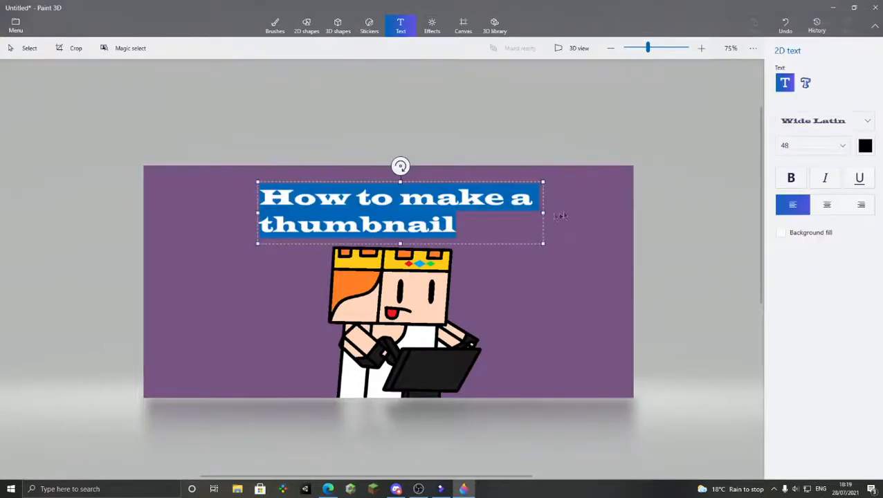
left_click_drag(701, 203, 743, 203)
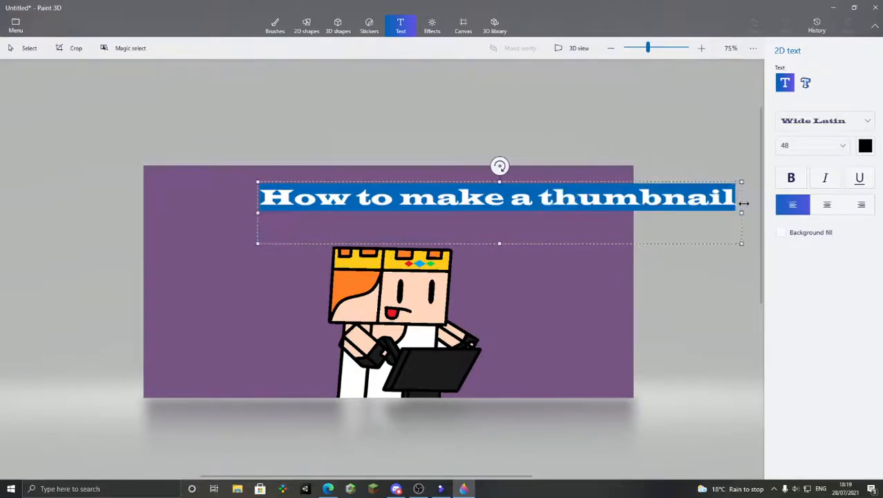
left_click_drag(664, 183, 570, 180)
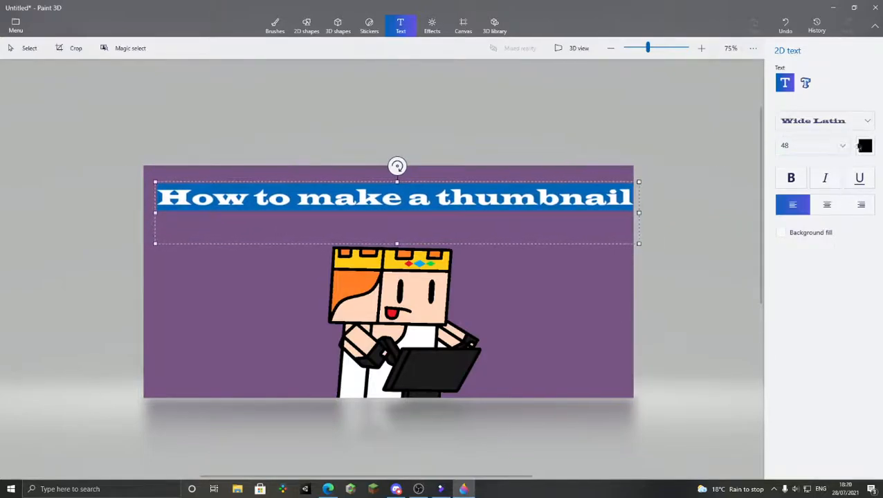
Colour the title text pale yellow
left_click(857, 145)
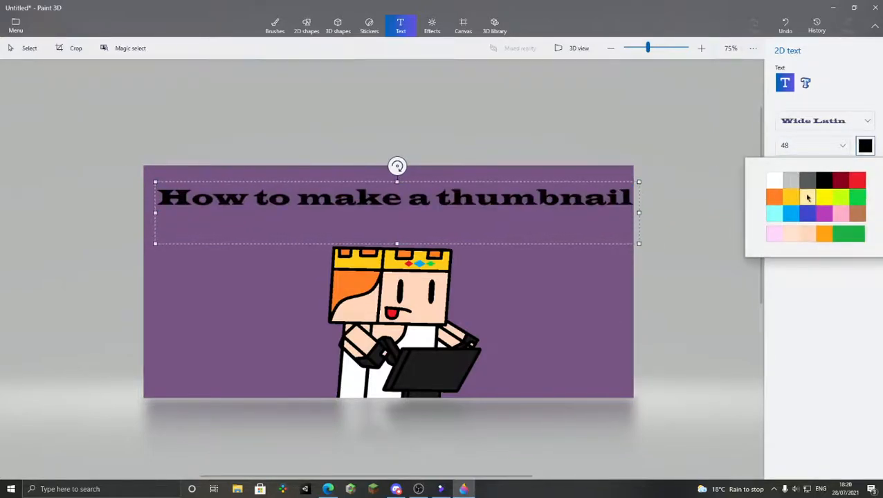
left_click(807, 197)
Try the title at font size 72 with a narrower box and return it to size 48
left_click(806, 153)
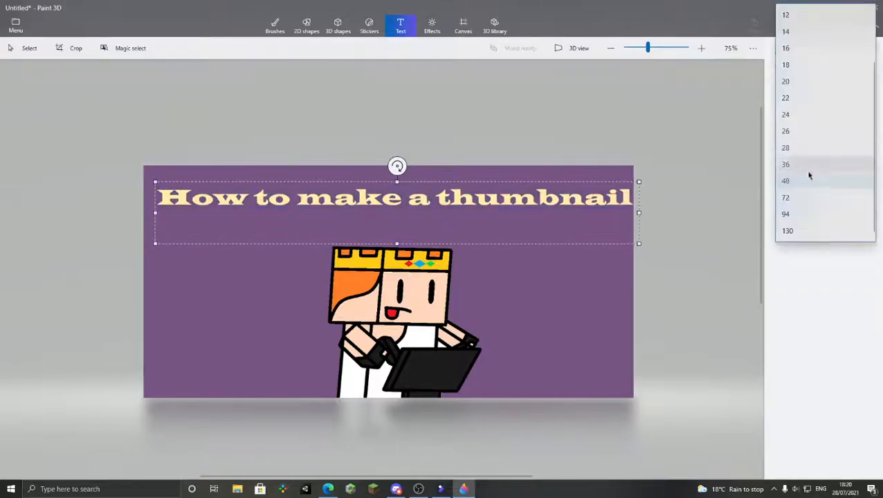
left_click(809, 198)
mouse_move(635, 219)
left_mouse_down()
mouse_move(740, 213)
mouse_move(623, 221)
left_mouse_up()
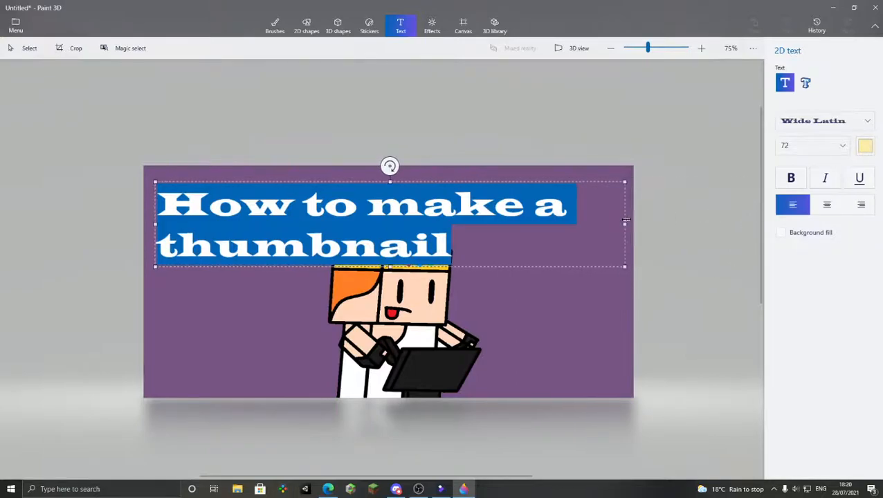
left_click(813, 146)
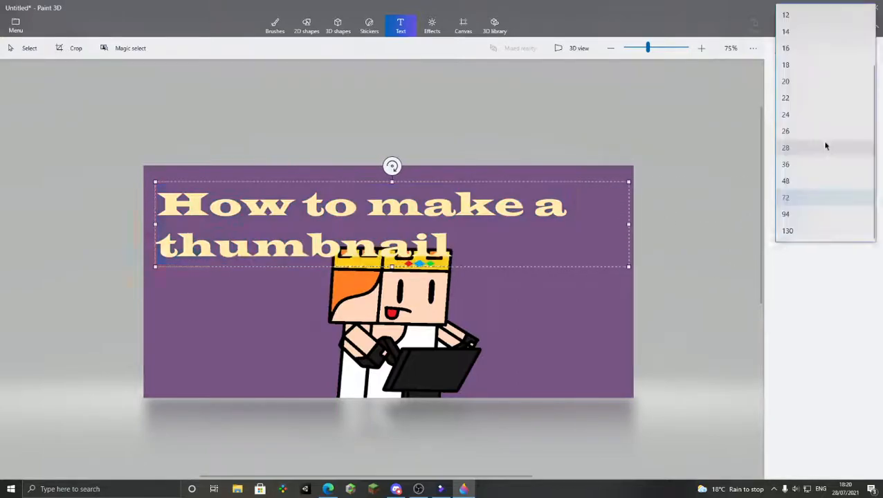
left_click(809, 184)
Widen the title's box to fit one line, centre it across the upper part of the canvas and commit the text
left_click_drag(630, 222, 644, 223)
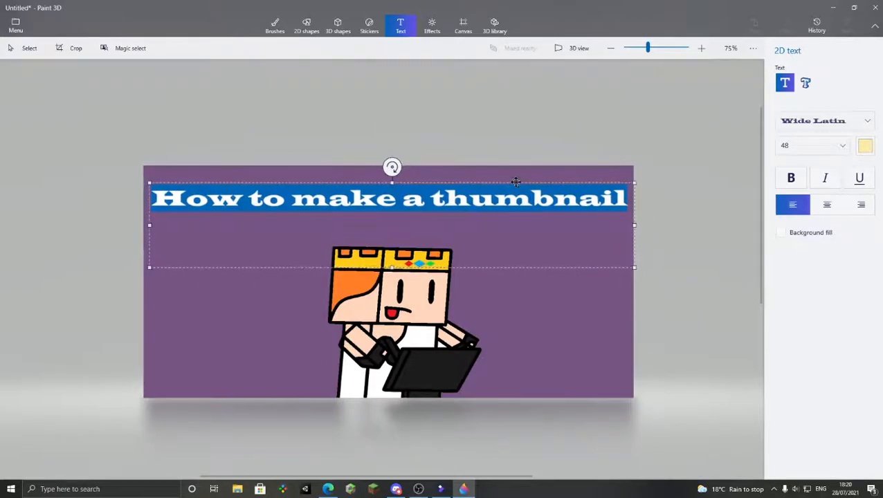
scroll(525, 170, "down", 5)
scroll(529, 173, "down", 3)
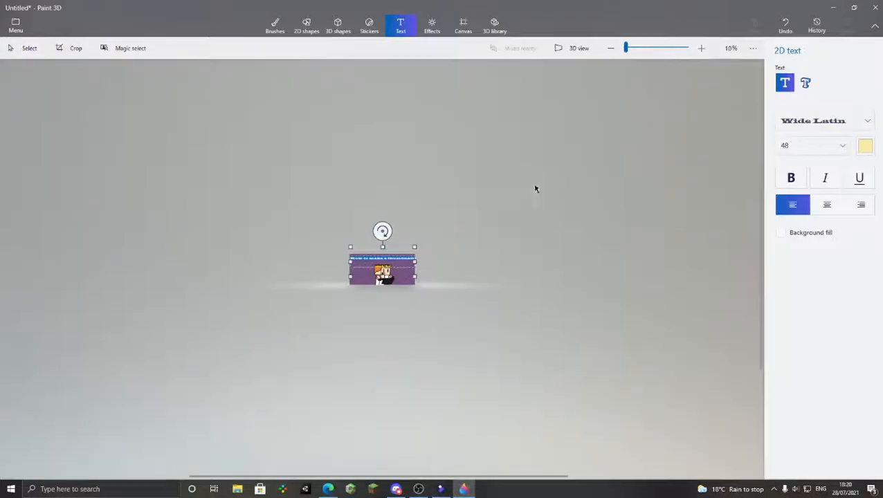
left_click(478, 253)
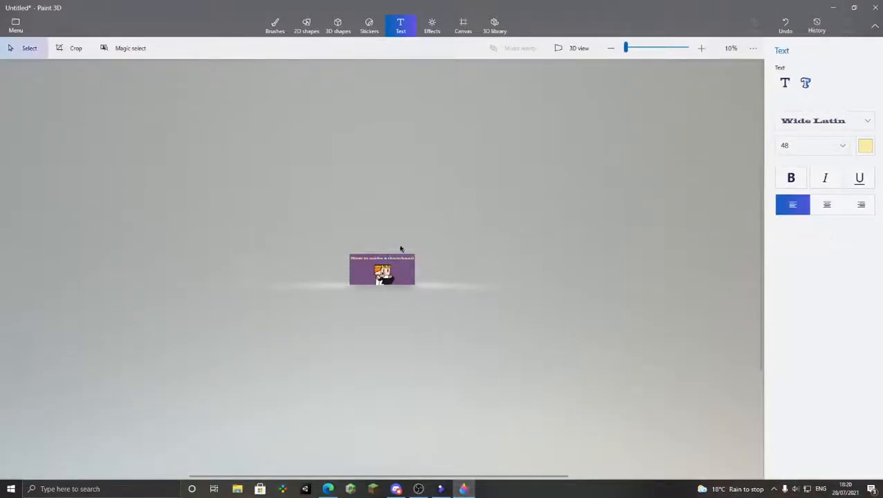
Examine the whole thumbnail, with its title and character, at both small and large view sizes
scroll(402, 244, "up", 8)
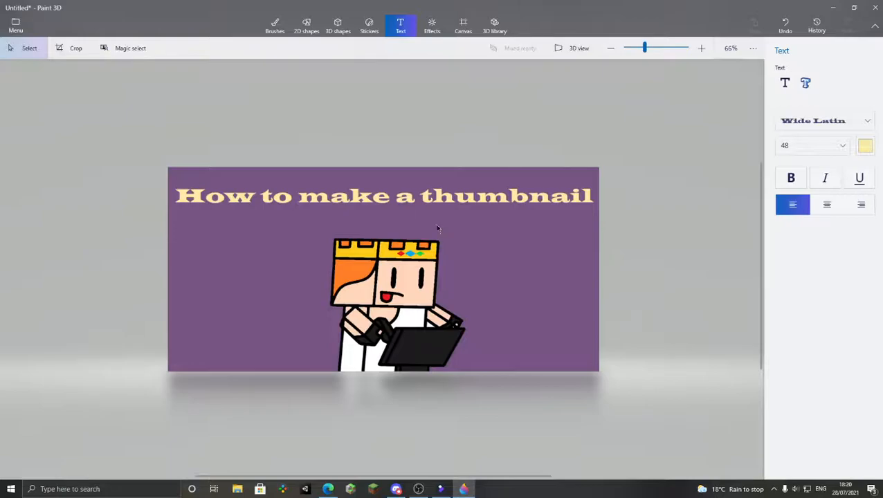
scroll(429, 227, "down", 3)
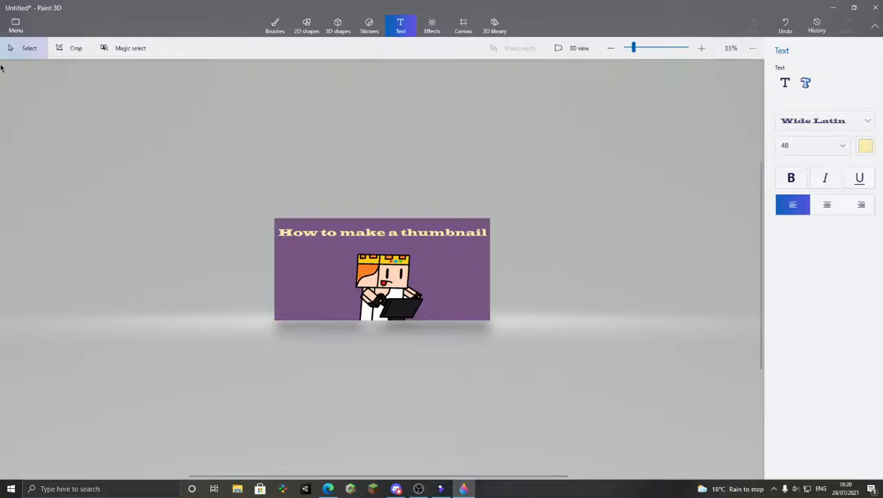
scroll(465, 228, "down", 4)
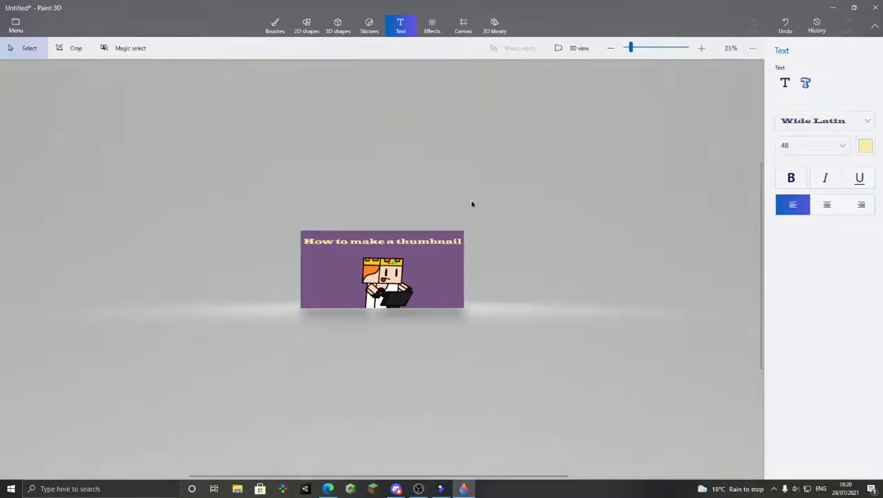
scroll(422, 242, "up", 6)
scroll(420, 235, "up", 5)
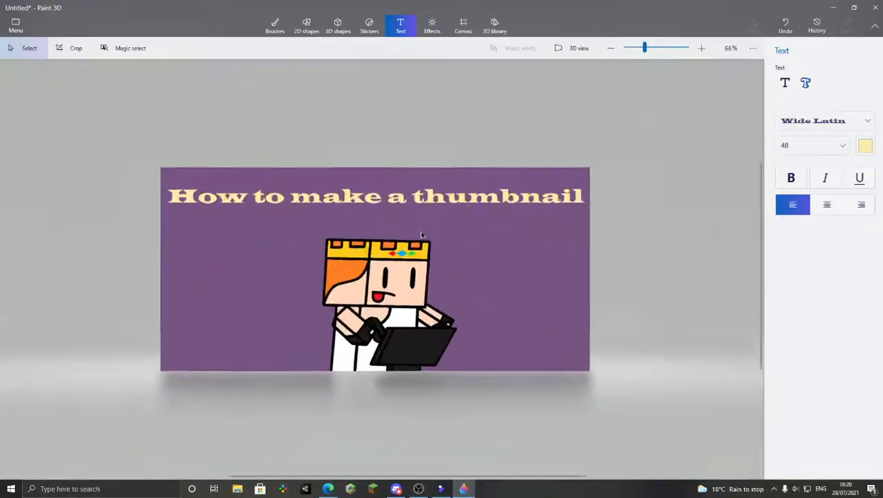
scroll(421, 234, "down", 2)
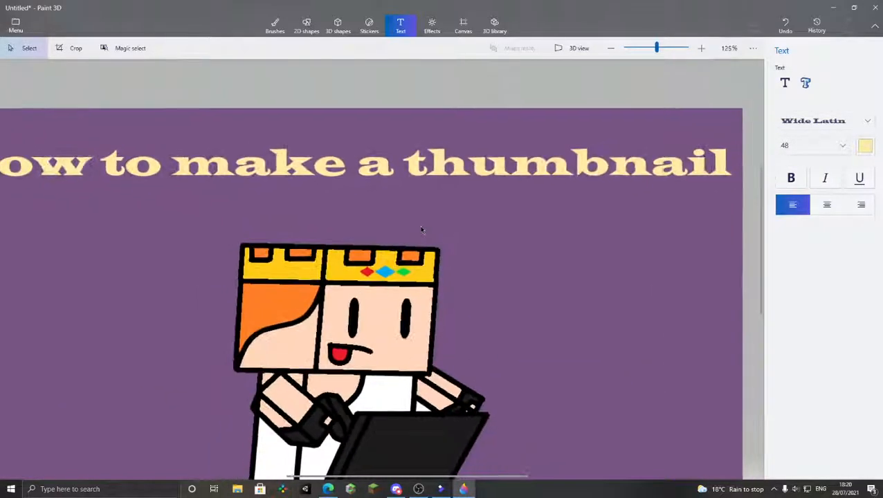
scroll(417, 222, "down", 2)
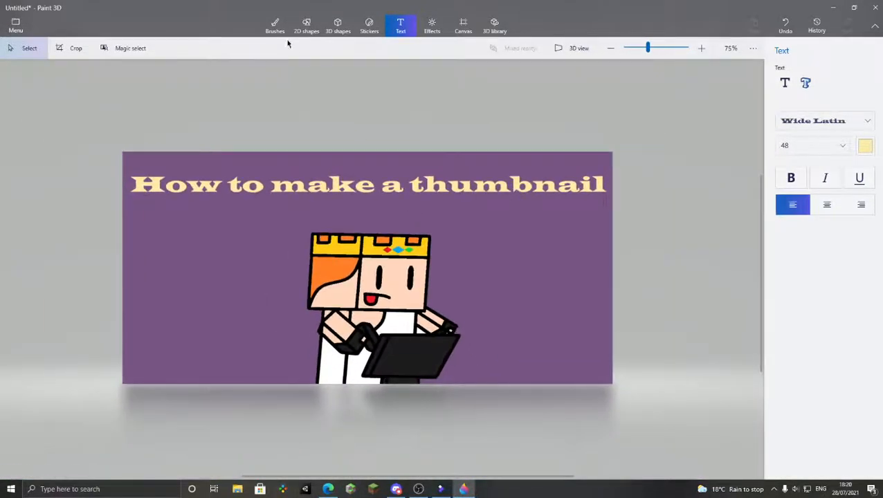
left_click(274, 28)
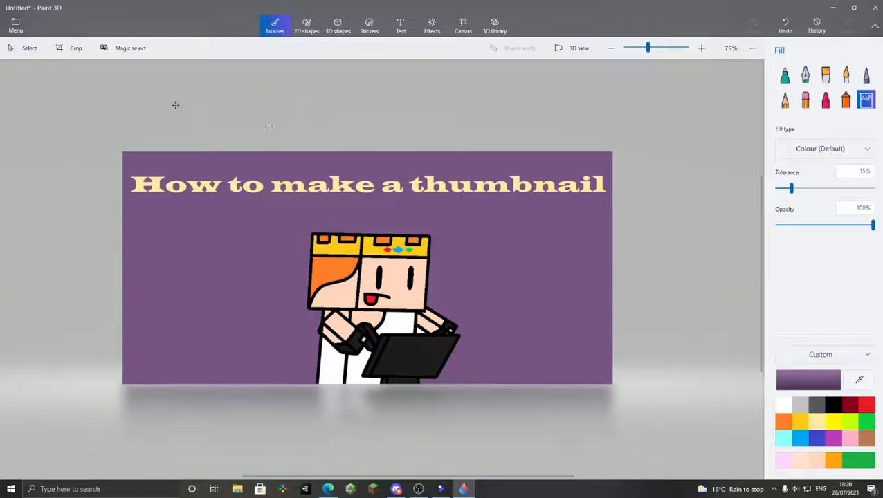
left_click(14, 26)
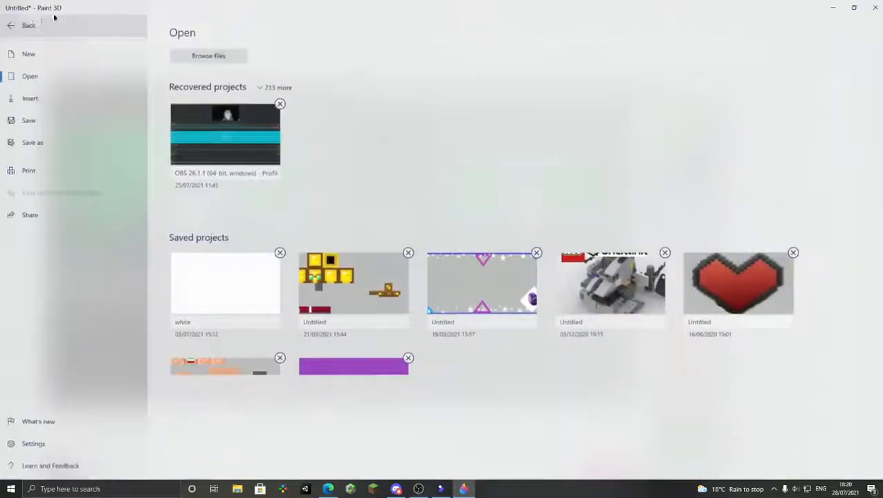
left_click(92, 26)
left_click(15, 26)
left_click(32, 26)
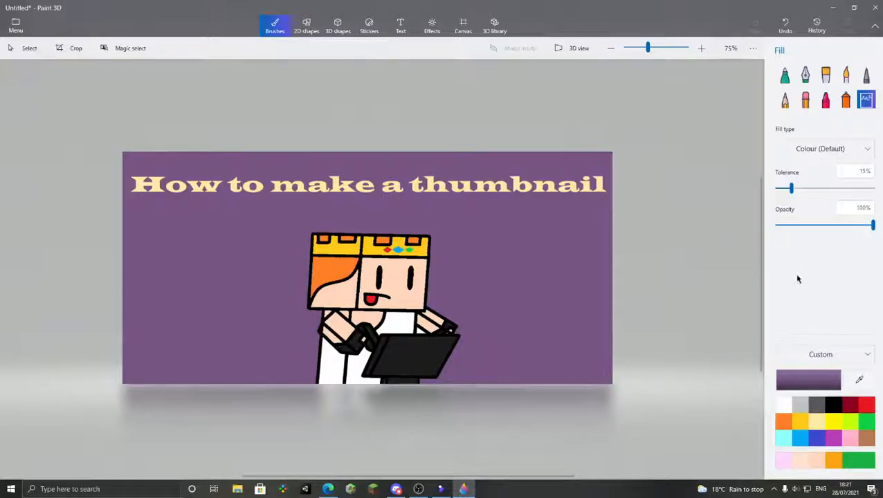
mouse_move(762, 282)
left_mouse_down()
mouse_move(769, 114)
mouse_move(756, 296)
left_mouse_up()
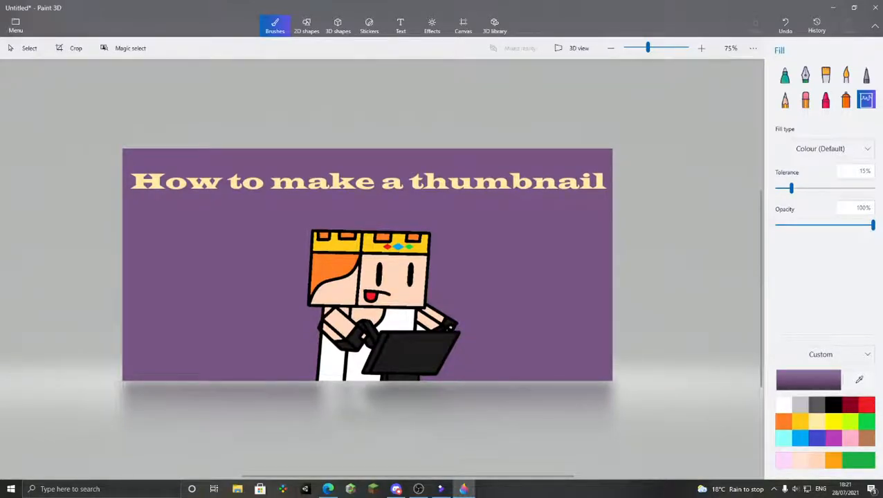